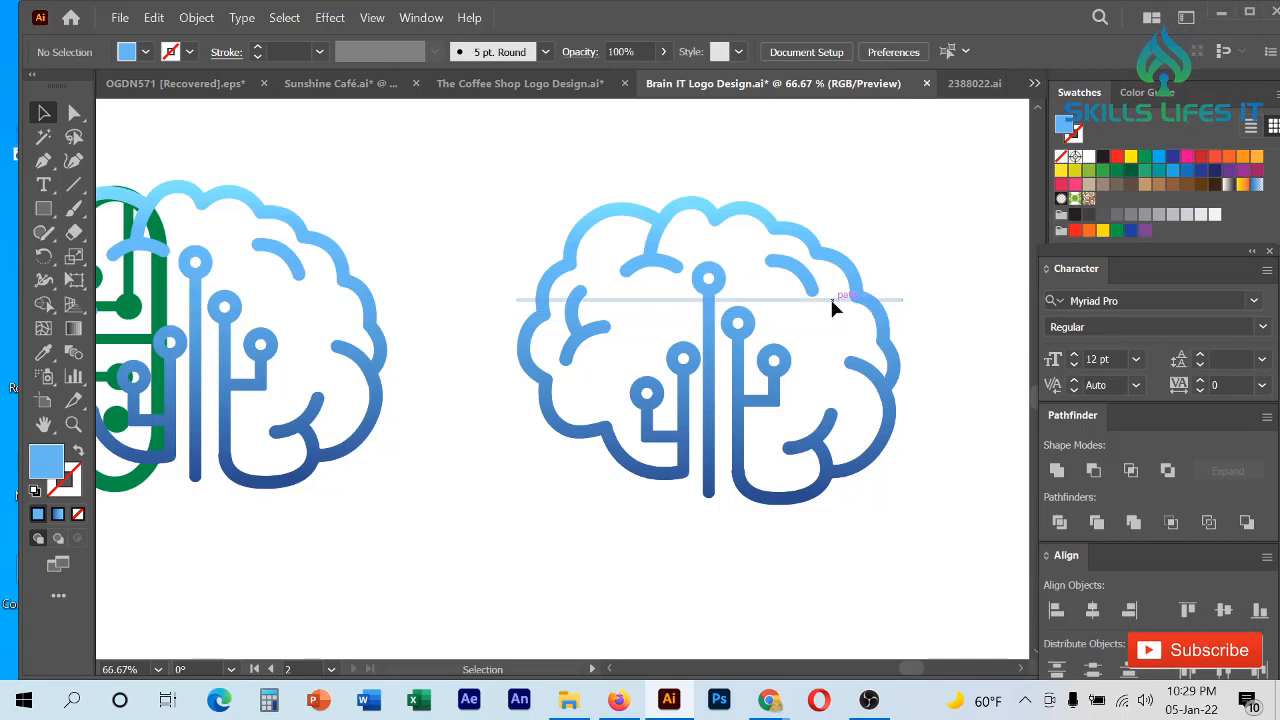
- Try to move the standalone blue brain's main outline away from its loose inner strokes
{"action": "left_click_drag", "start_coordinate": [826, 362], "coordinate": [805, 408]}
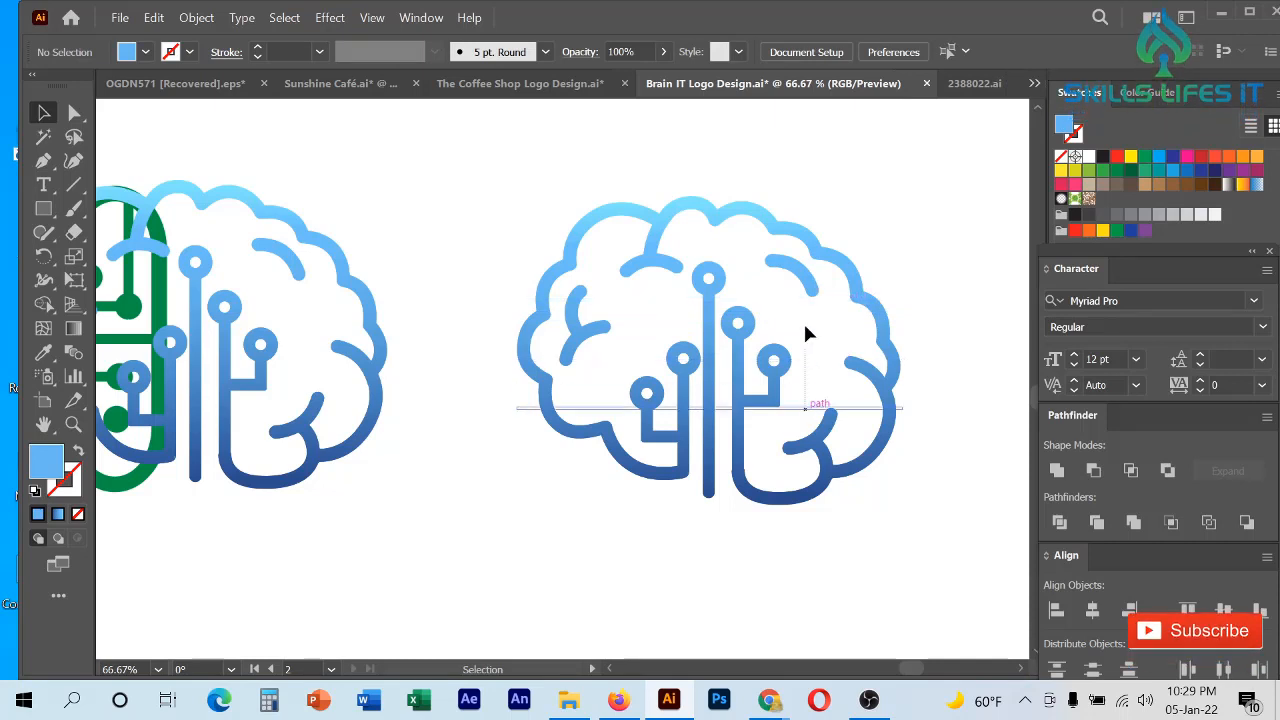
{"action": "left_click_drag", "start_coordinate": [808, 333], "coordinate": [800, 215]}
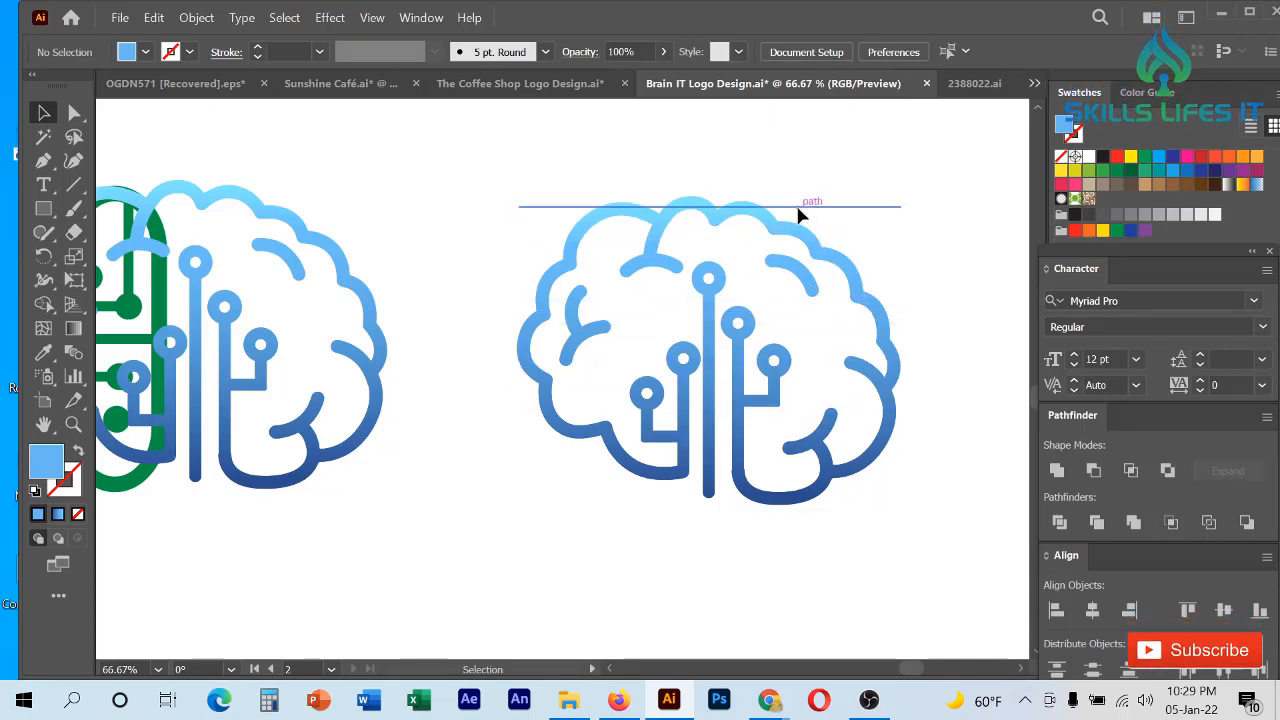
{"action": "scroll", "coordinate": [798, 209], "scroll_direction": "up", "scroll_amount": 5}
{"action": "left_click", "coordinate": [677, 331]}
{"action": "scroll", "coordinate": [677, 331], "scroll_direction": "down", "scroll_amount": 6}
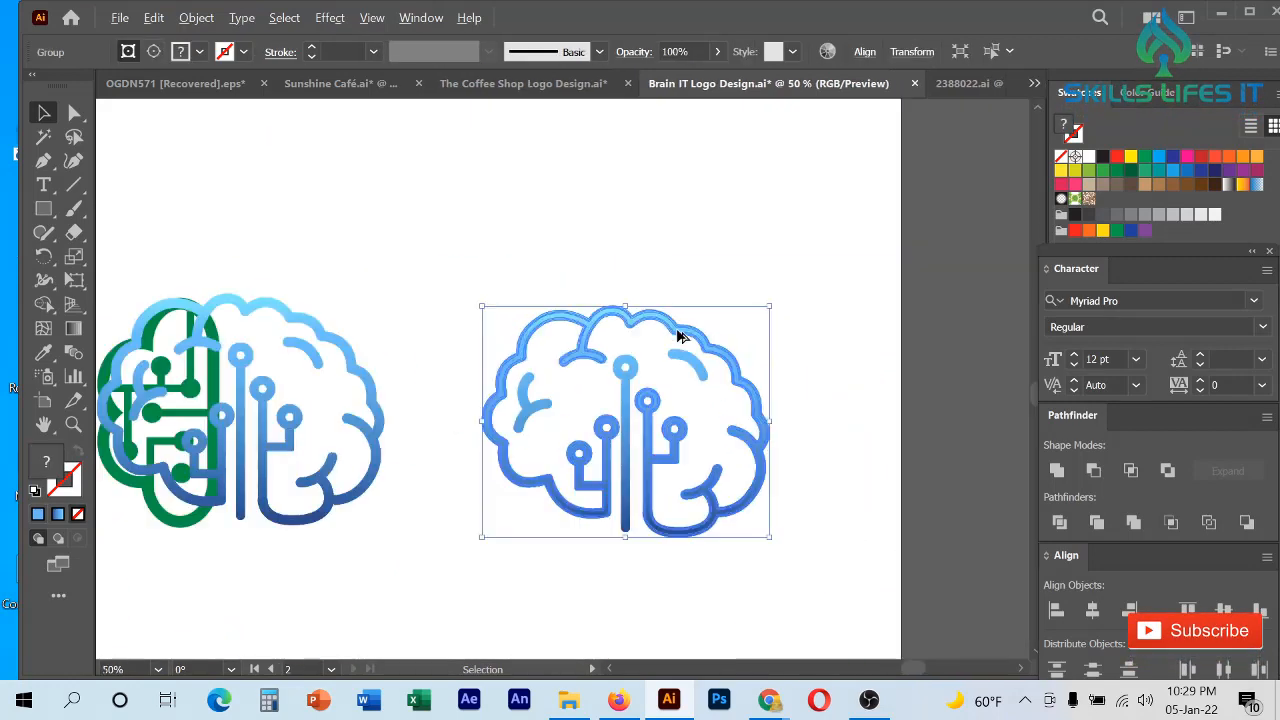
{"action": "left_click_drag", "start_coordinate": [677, 336], "coordinate": [786, 212]}
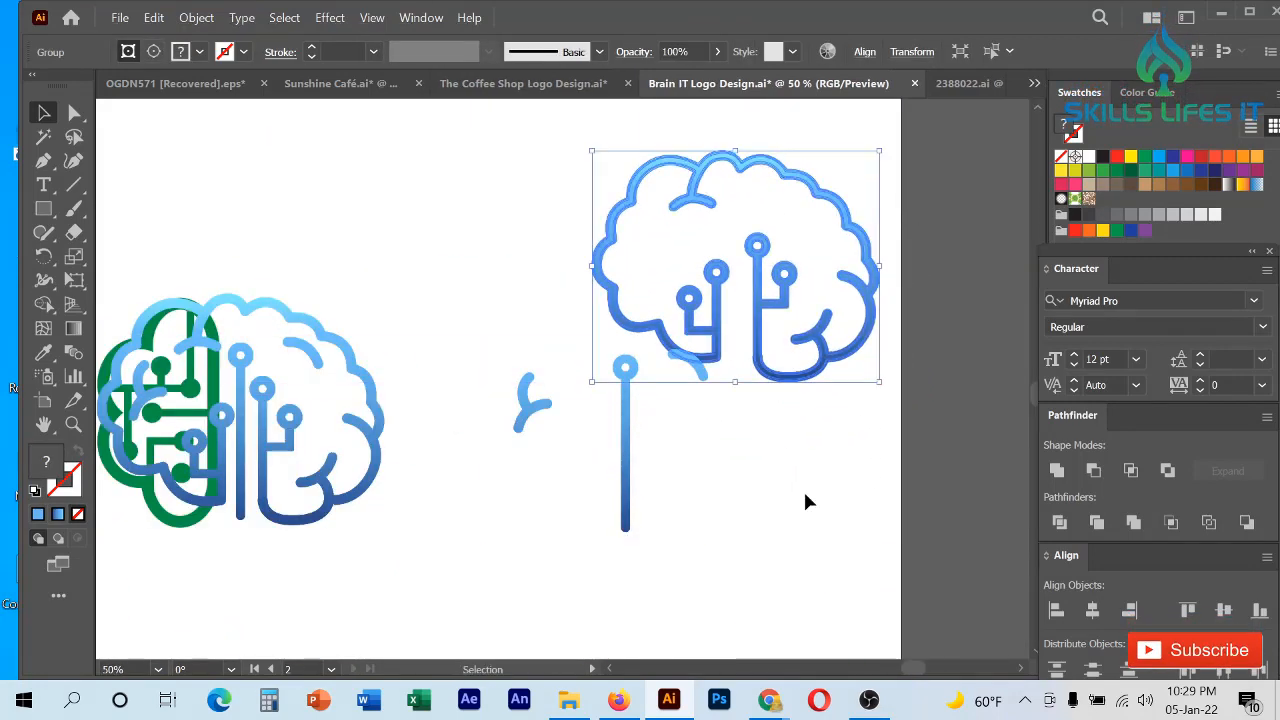
{"action": "left_click_drag", "start_coordinate": [803, 493], "coordinate": [505, 414]}
{"action": "left_click", "coordinate": [711, 472]}
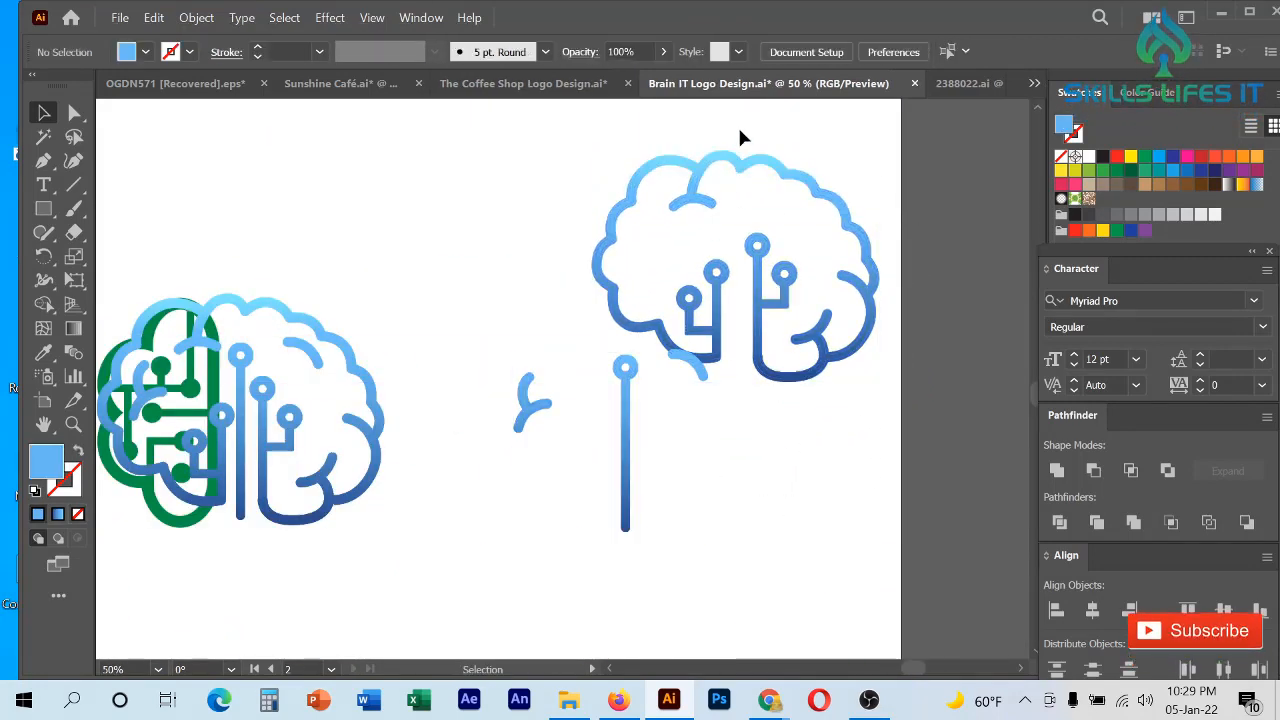
{"action": "left_click", "coordinate": [751, 251]}
{"action": "key", "text": "ctrl+z"}
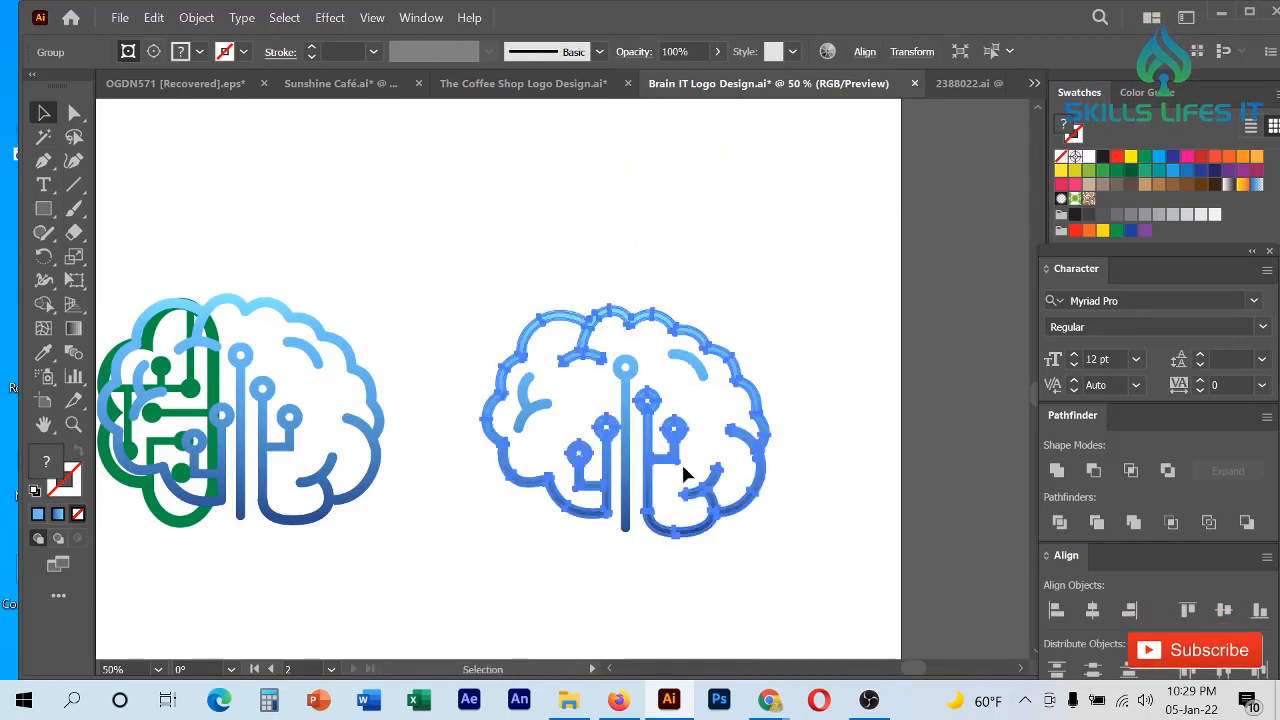
- Ungroup the main outline of the standalone blue brain
{"action": "scroll", "coordinate": [681, 461], "scroll_direction": "up", "scroll_amount": 1}
{"action": "left_click", "coordinate": [937, 556]}
{"action": "left_click", "coordinate": [800, 412]}
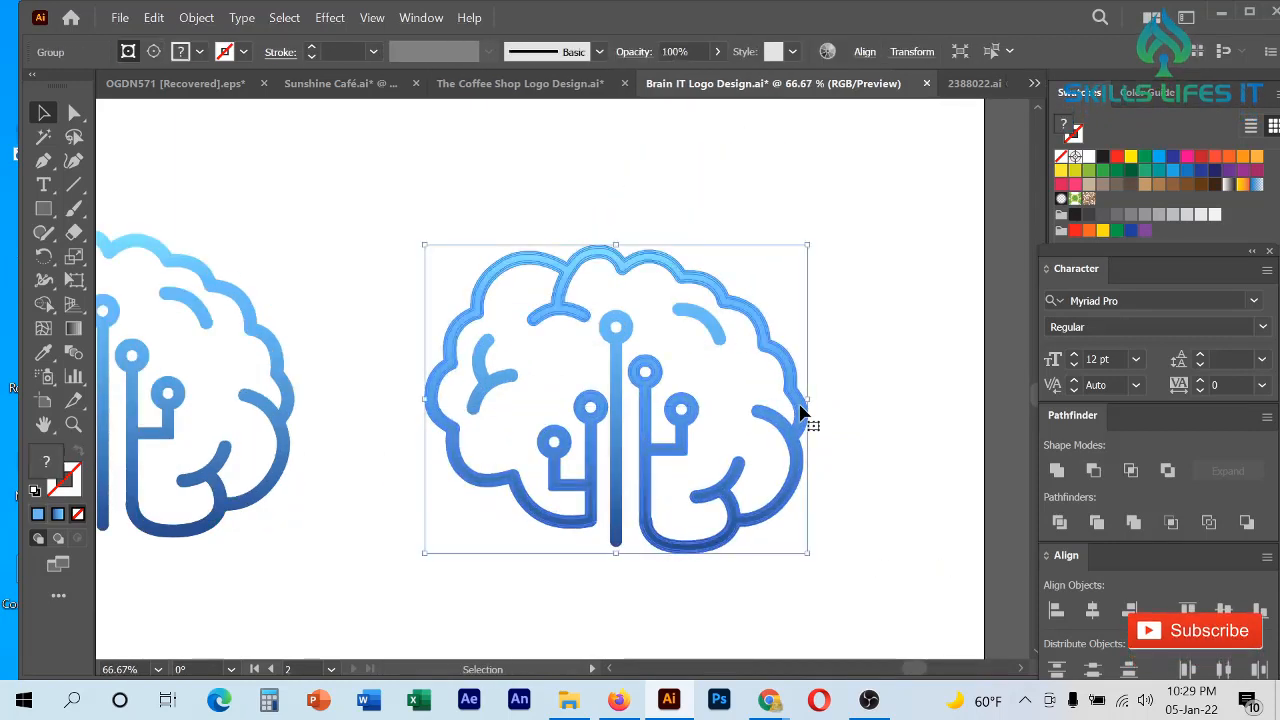
{"action": "right_click", "coordinate": [800, 412]}
{"action": "left_click", "coordinate": [890, 244]}
{"action": "left_click", "coordinate": [899, 381]}
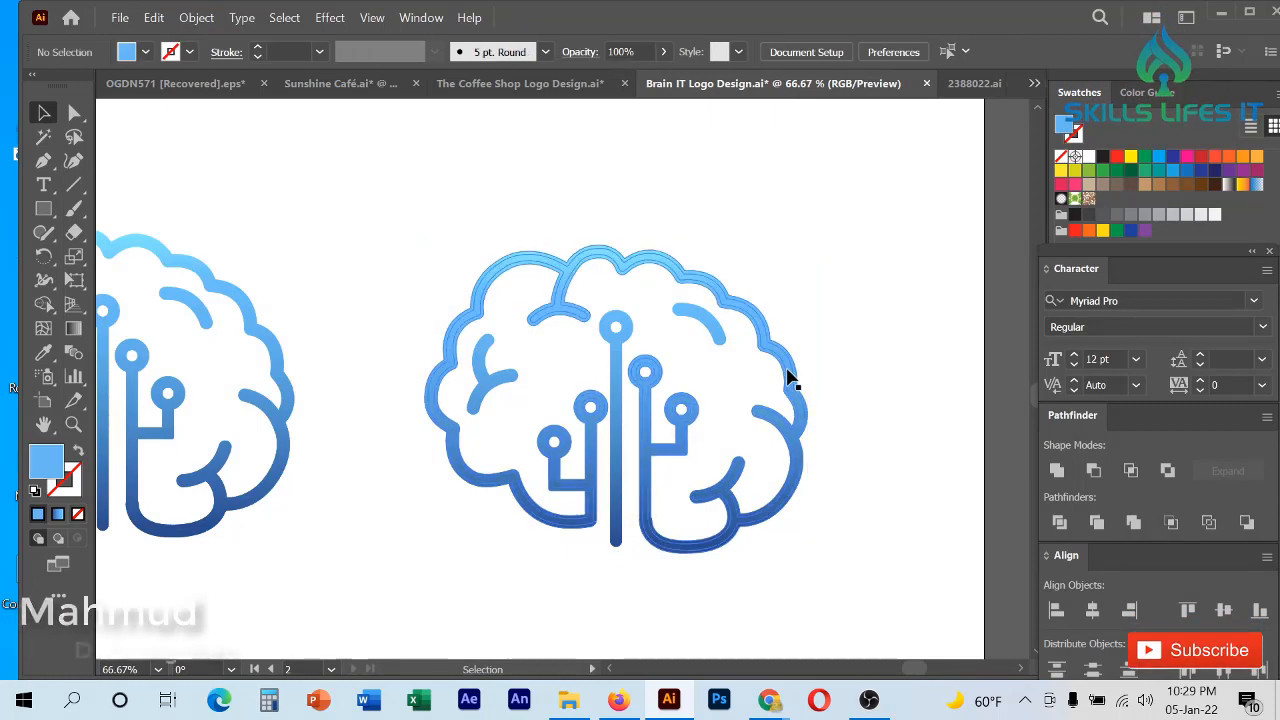
- Try to shift one ungrouped outline layer of the standalone brain sideways off the other
{"action": "left_click", "coordinate": [790, 378]}
{"action": "left_click_drag", "start_coordinate": [789, 376], "coordinate": [915, 383]}
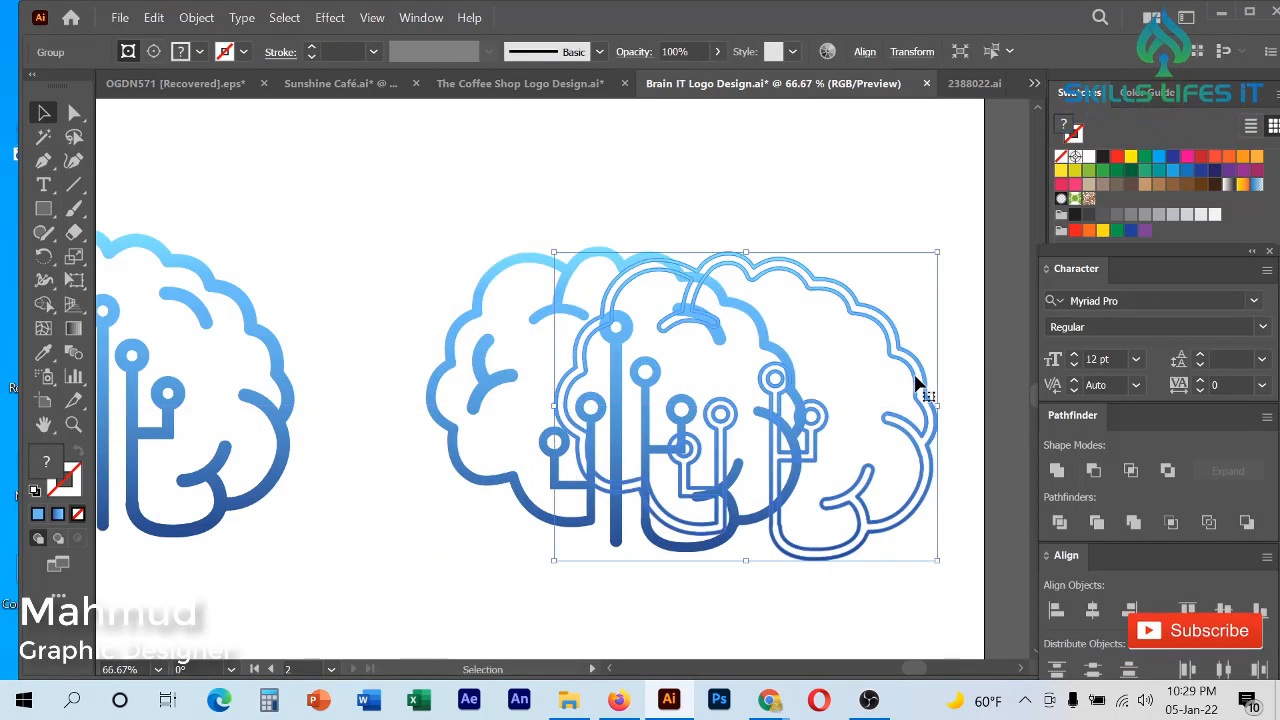
{"action": "left_click", "coordinate": [855, 378]}
{"action": "scroll", "coordinate": [829, 336], "scroll_direction": "down", "scroll_amount": 2}
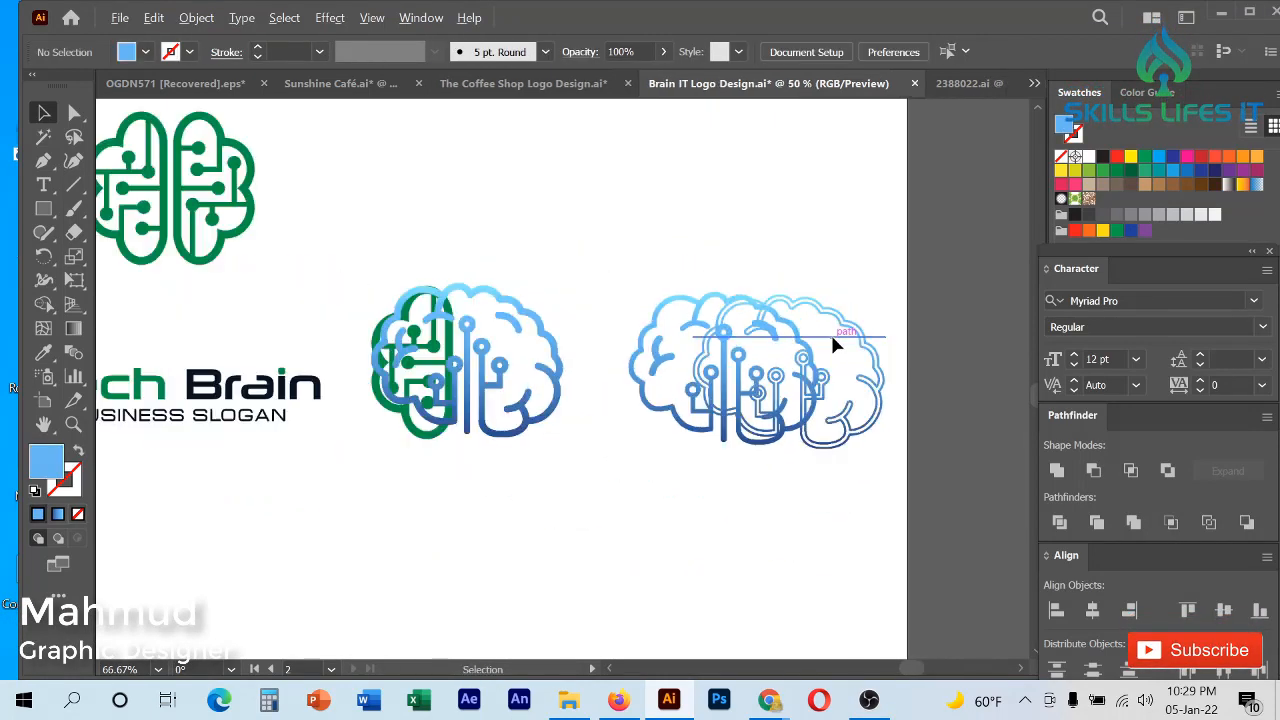
{"action": "key", "text": "ctrl+z"}
{"action": "left_click", "coordinate": [851, 466]}
- Separate the solid outline group from the standalone brain and place it in the empty area below
{"action": "scroll", "coordinate": [795, 310], "scroll_direction": "up", "scroll_amount": 5}
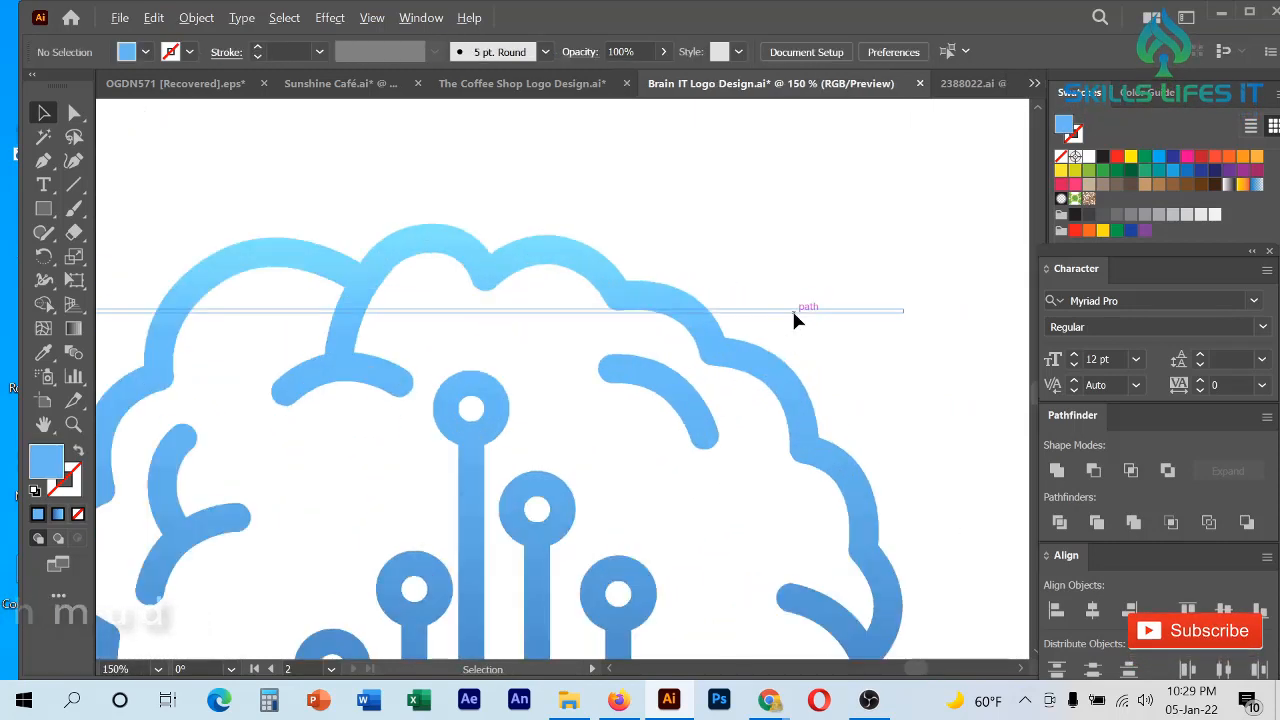
{"action": "left_click_drag", "start_coordinate": [768, 393], "coordinate": [950, 308]}
{"action": "scroll", "coordinate": [660, 283], "scroll_direction": "down", "scroll_amount": 4}
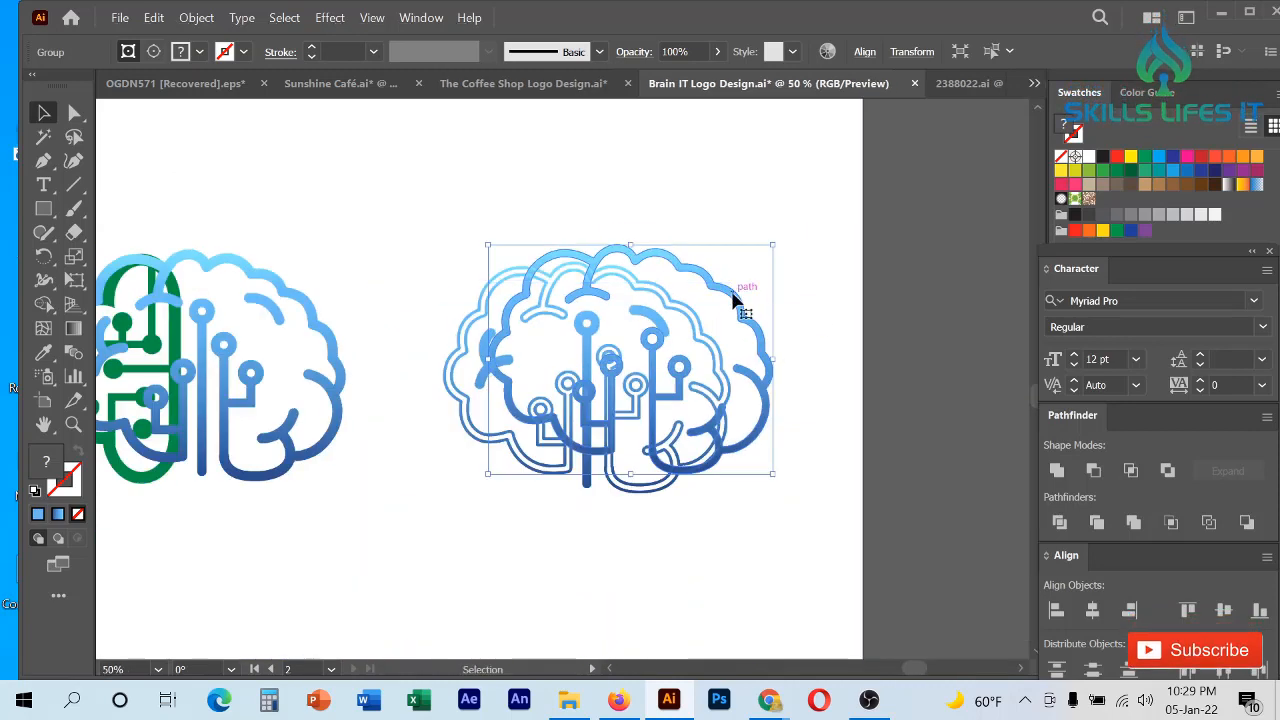
{"action": "left_click_drag", "start_coordinate": [735, 300], "coordinate": [416, 551]}
{"action": "scroll", "coordinate": [590, 525], "scroll_direction": "down", "scroll_amount": 1}
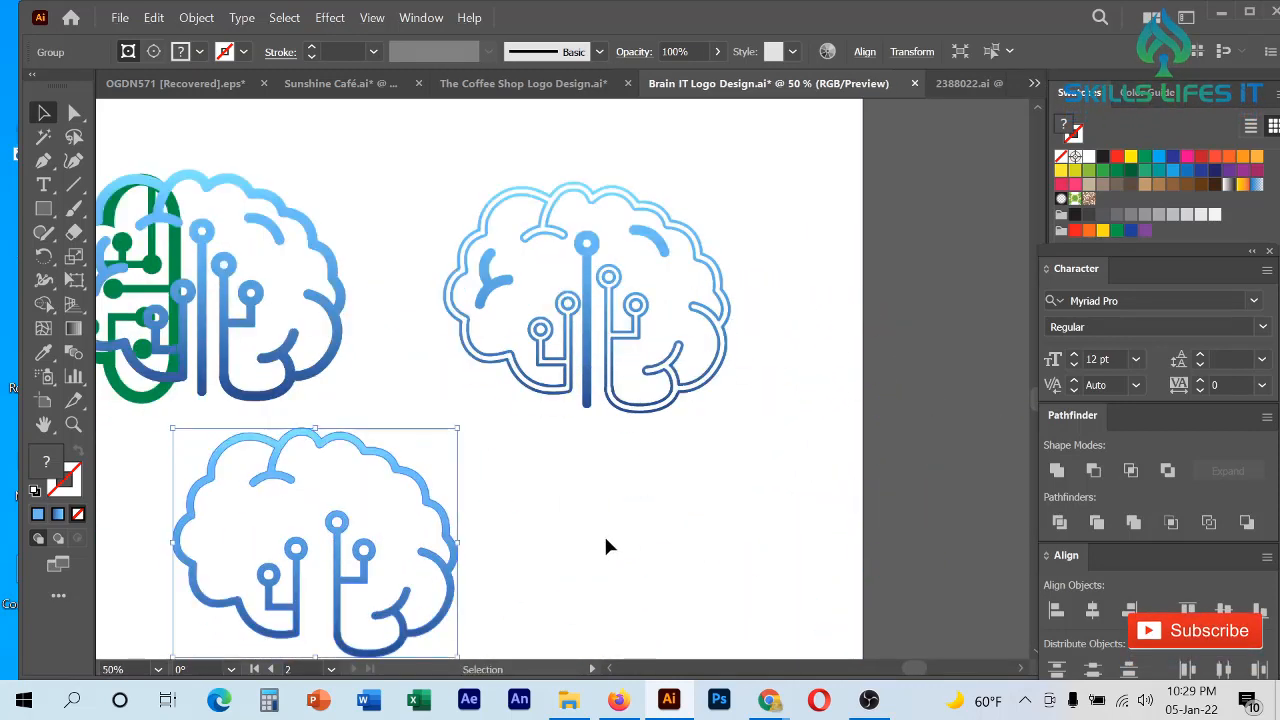
{"action": "left_click", "coordinate": [606, 539]}
{"action": "left_click_drag", "start_coordinate": [742, 490], "coordinate": [524, 158]}
{"action": "left_click", "coordinate": [831, 203]}
{"action": "scroll", "coordinate": [831, 203], "scroll_direction": "down", "scroll_amount": 1}
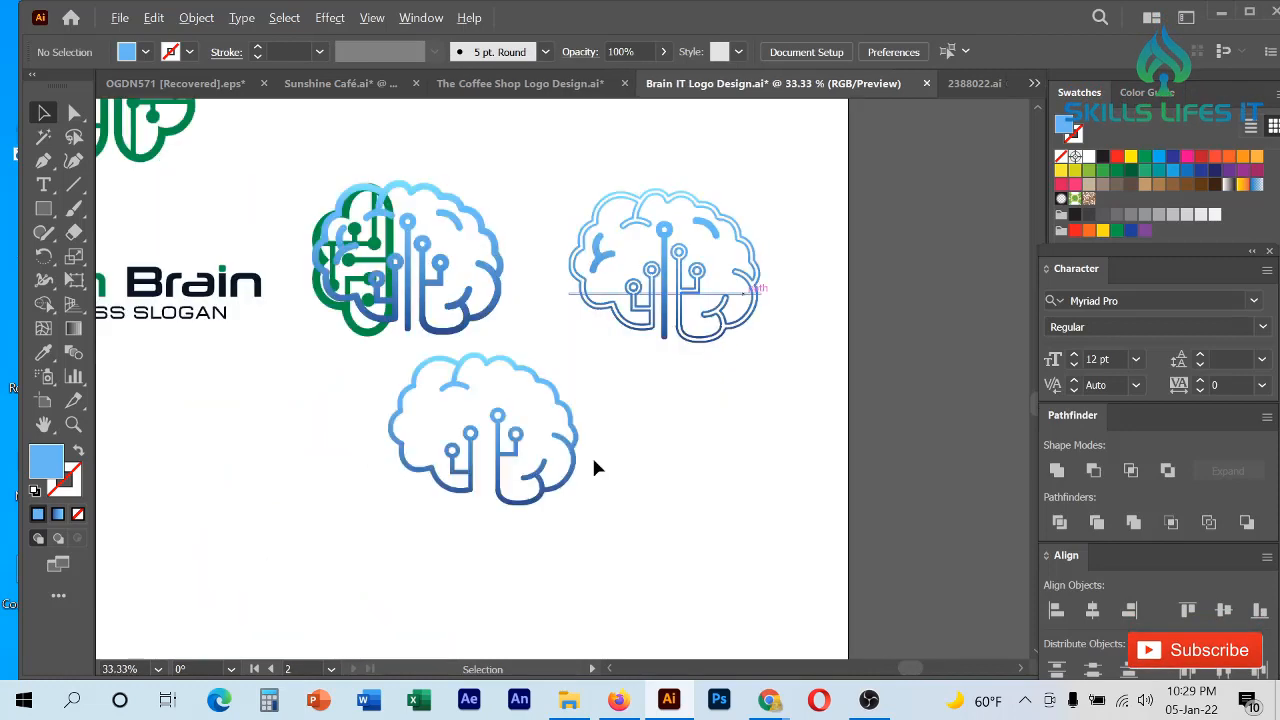
- Try to unite all shapes of the separated brain outline with Pathfinder
{"action": "left_click", "coordinate": [386, 408]}
{"action": "scroll", "coordinate": [481, 404], "scroll_direction": "up", "scroll_amount": 4}
{"action": "scroll", "coordinate": [540, 385], "scroll_direction": "down", "scroll_amount": 1}
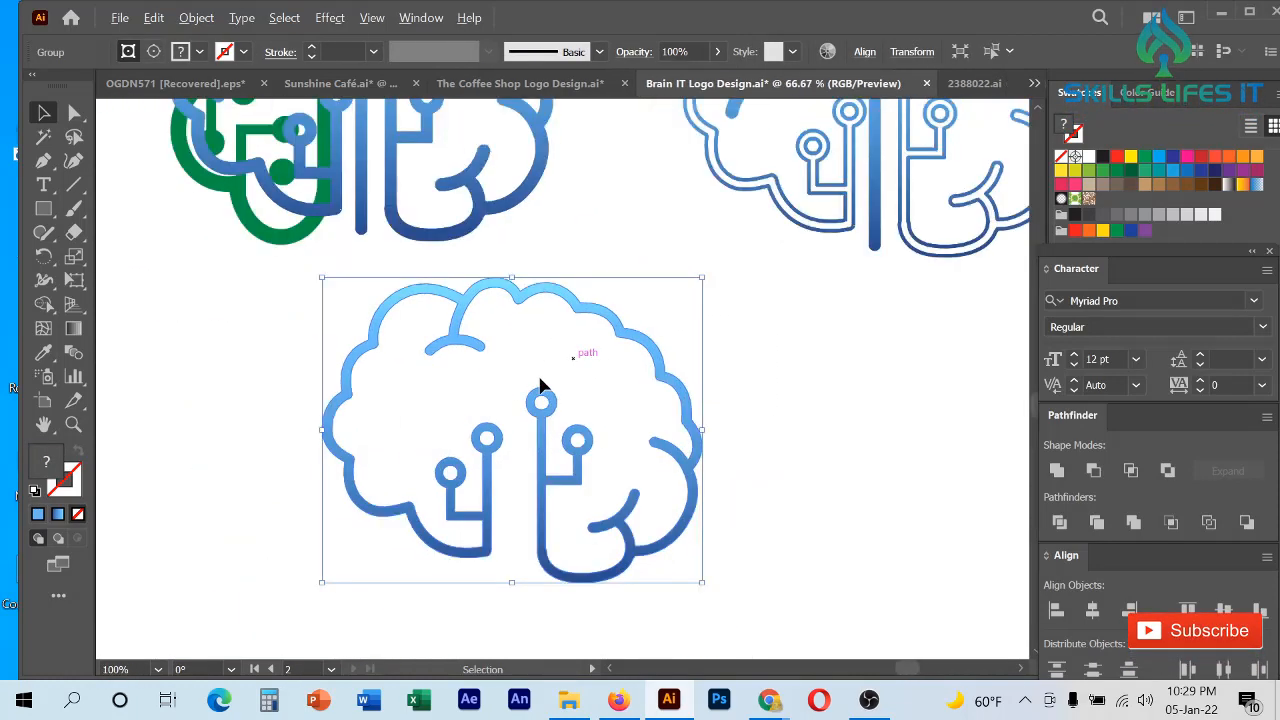
{"action": "scroll", "coordinate": [540, 385], "scroll_direction": "down", "scroll_amount": 1}
{"action": "left_click", "coordinate": [1052, 471]}
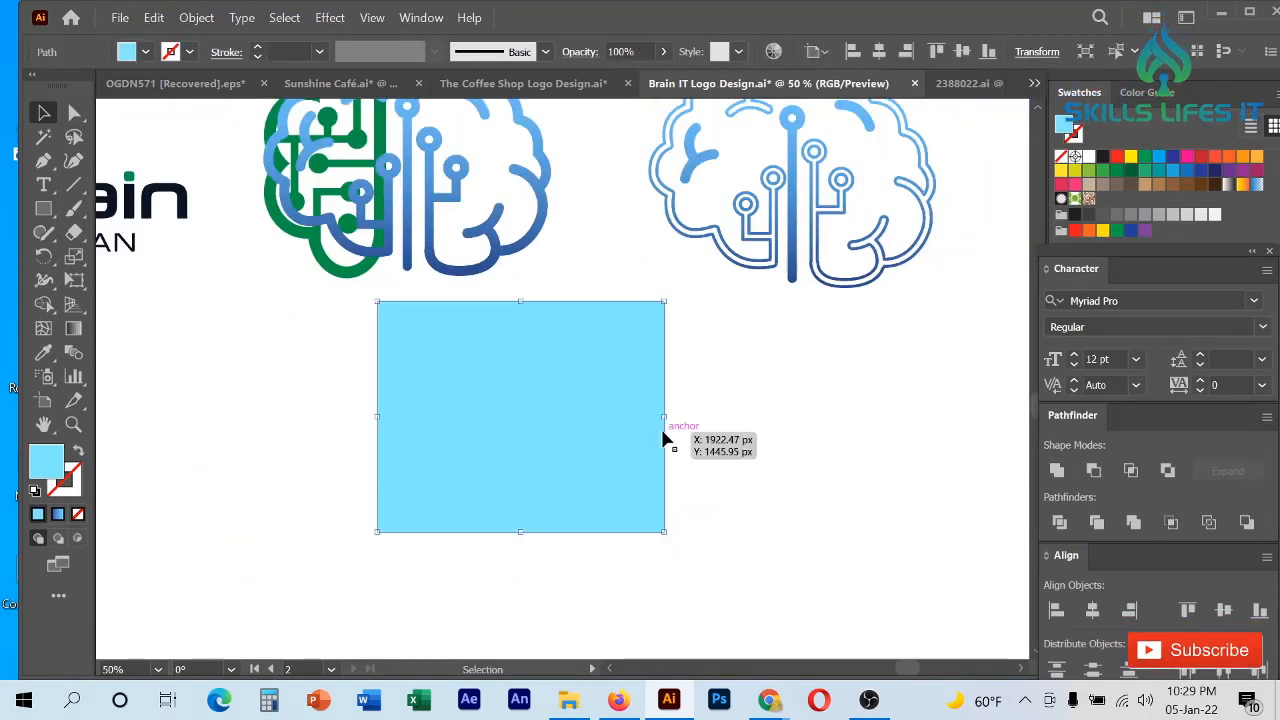
{"action": "key", "text": "ctrl+z"}
{"action": "left_click", "coordinate": [772, 444]}
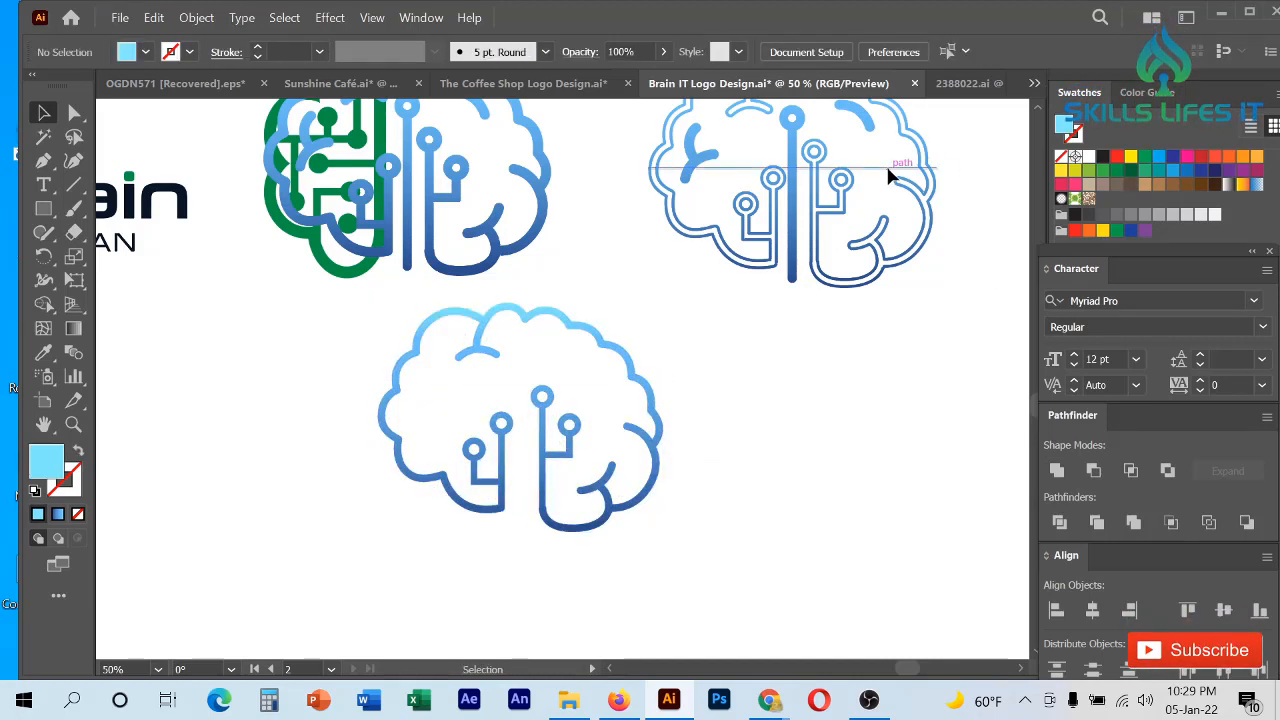
- Undo the moves of the outline group to put it back on the standalone brain
{"action": "scroll", "coordinate": [870, 130], "scroll_direction": "up", "scroll_amount": 2}
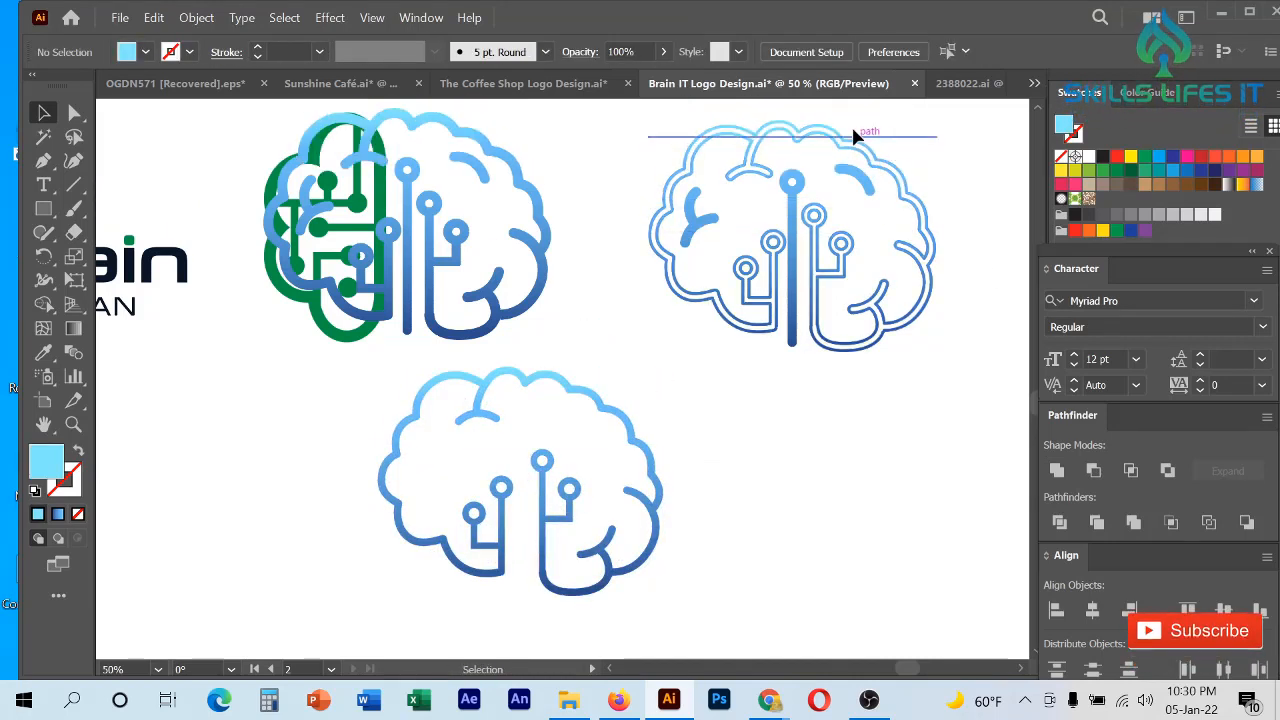
{"action": "key", "text": "ctrl+z"}
{"action": "key", "text": "ctrl+z"}
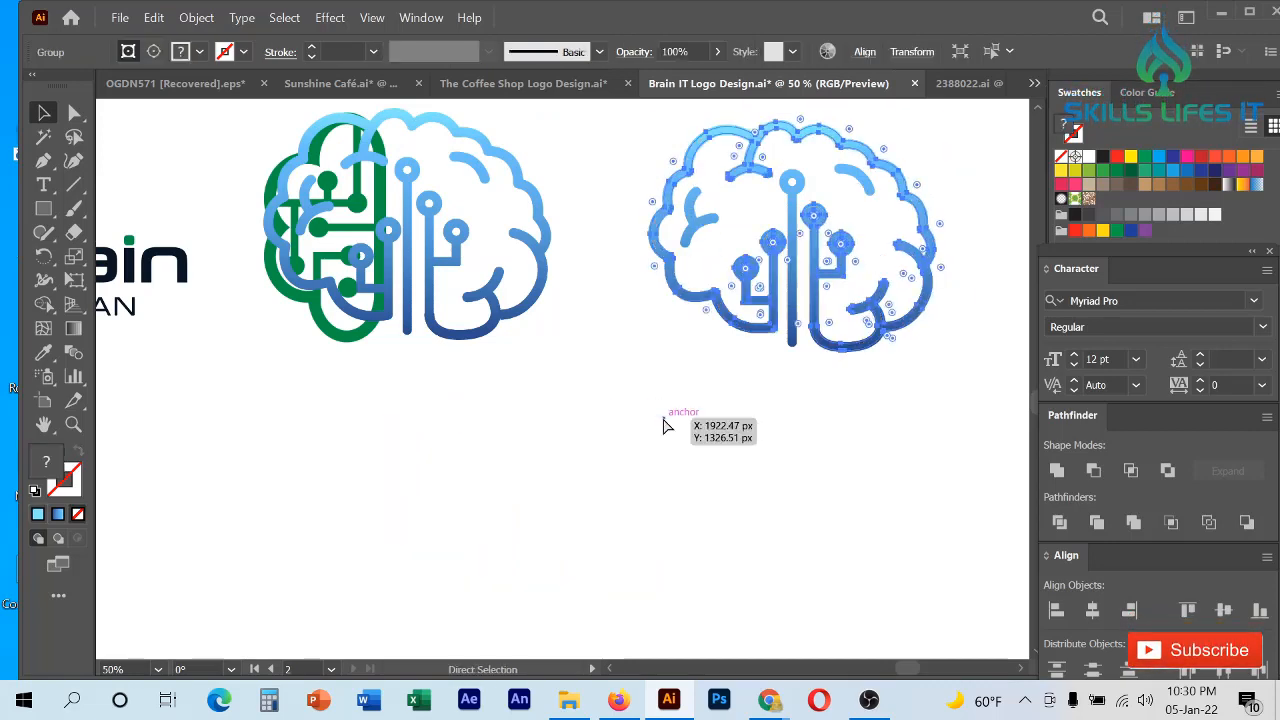
{"action": "scroll", "coordinate": [663, 423], "scroll_direction": "down", "scroll_amount": 2}
{"action": "scroll", "coordinate": [851, 206], "scroll_direction": "up", "scroll_amount": 3}
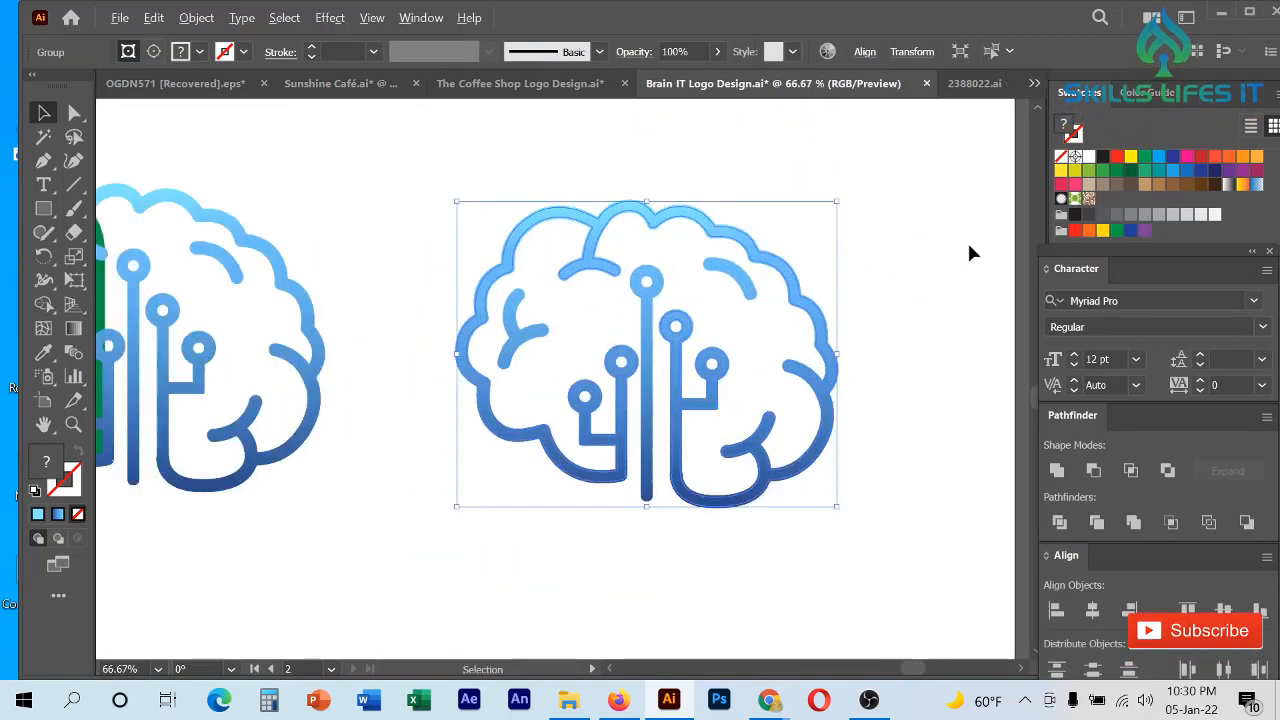
- Draw a light-blue rectangle over the upper middle of the standalone blue brain
{"action": "left_click", "coordinate": [43, 208]}
{"action": "key", "text": "ctrl+shift+a"}
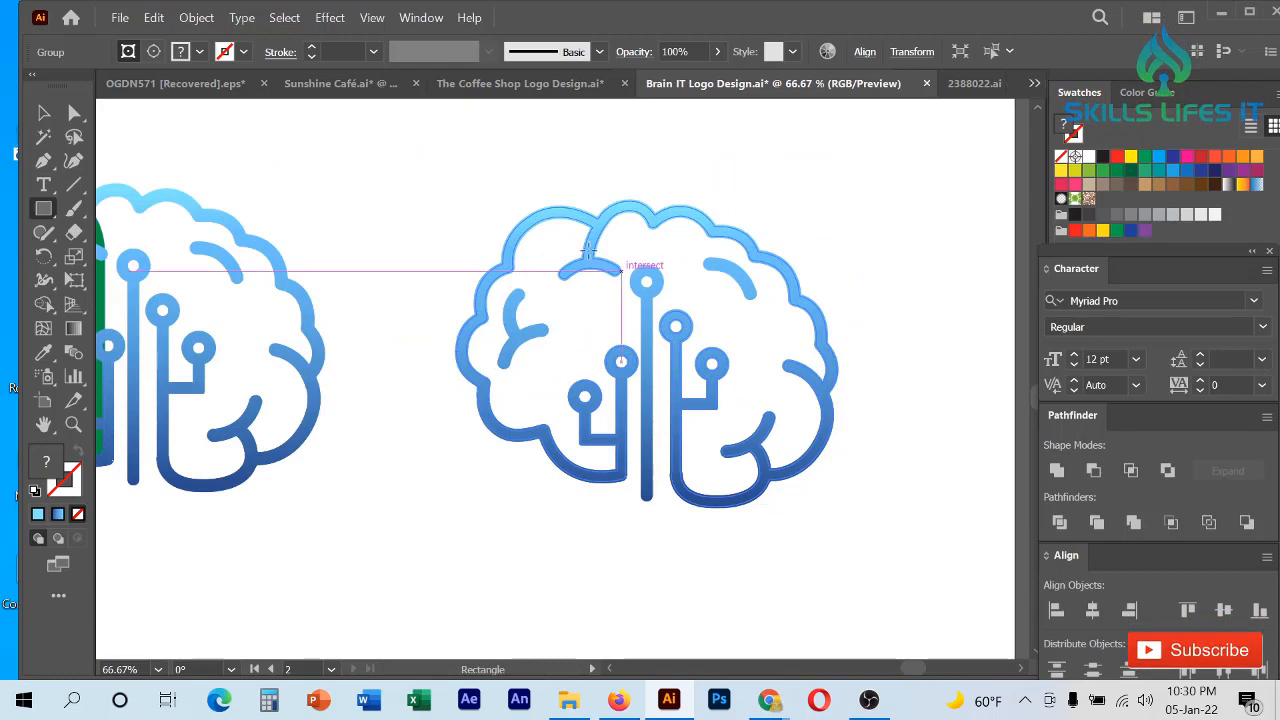
{"action": "left_click_drag", "start_coordinate": [594, 181], "coordinate": [630, 300]}
- Draw a light-blue rectangle covering the upper left part of the blue brain that overlaps the green circuit half
{"action": "scroll", "coordinate": [634, 277], "scroll_direction": "down", "scroll_amount": 3}
{"action": "scroll", "coordinate": [575, 325], "scroll_direction": "up", "scroll_amount": 4}
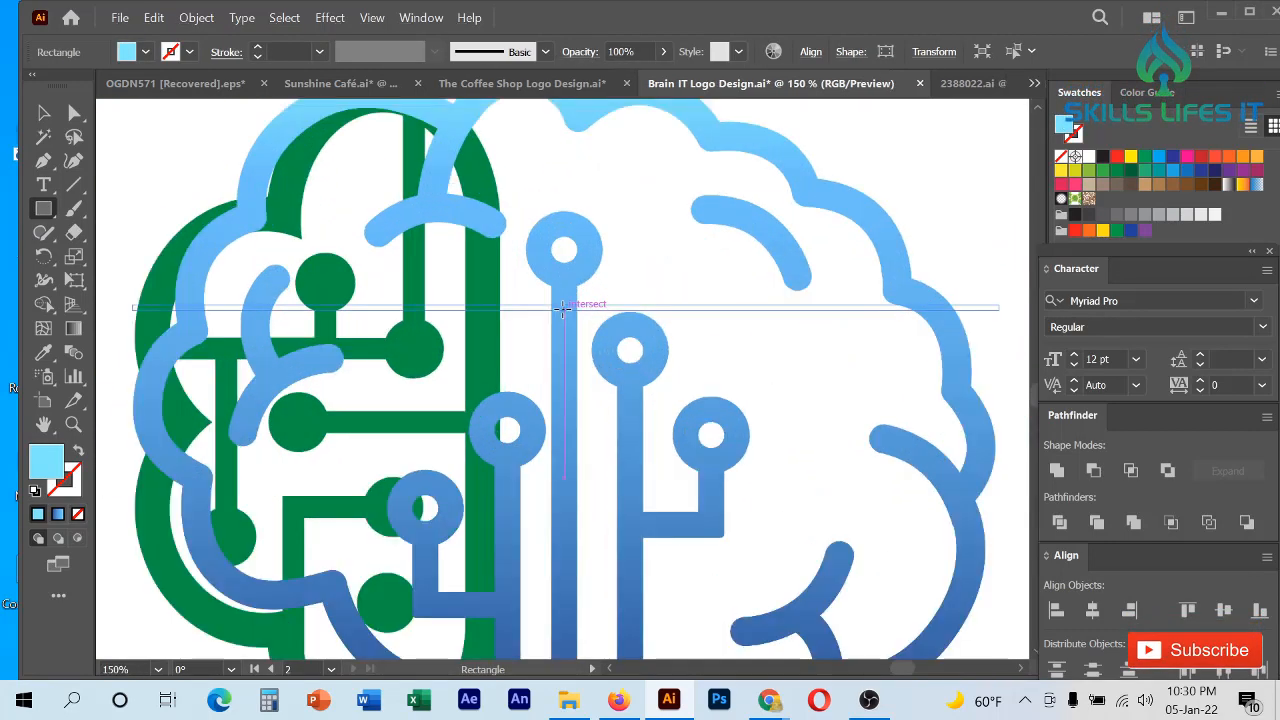
{"action": "left_click_drag", "start_coordinate": [543, 268], "coordinate": [306, 296]}
{"action": "scroll", "coordinate": [389, 305], "scroll_direction": "down", "scroll_amount": 2}
{"action": "left_click", "coordinate": [43, 112]}
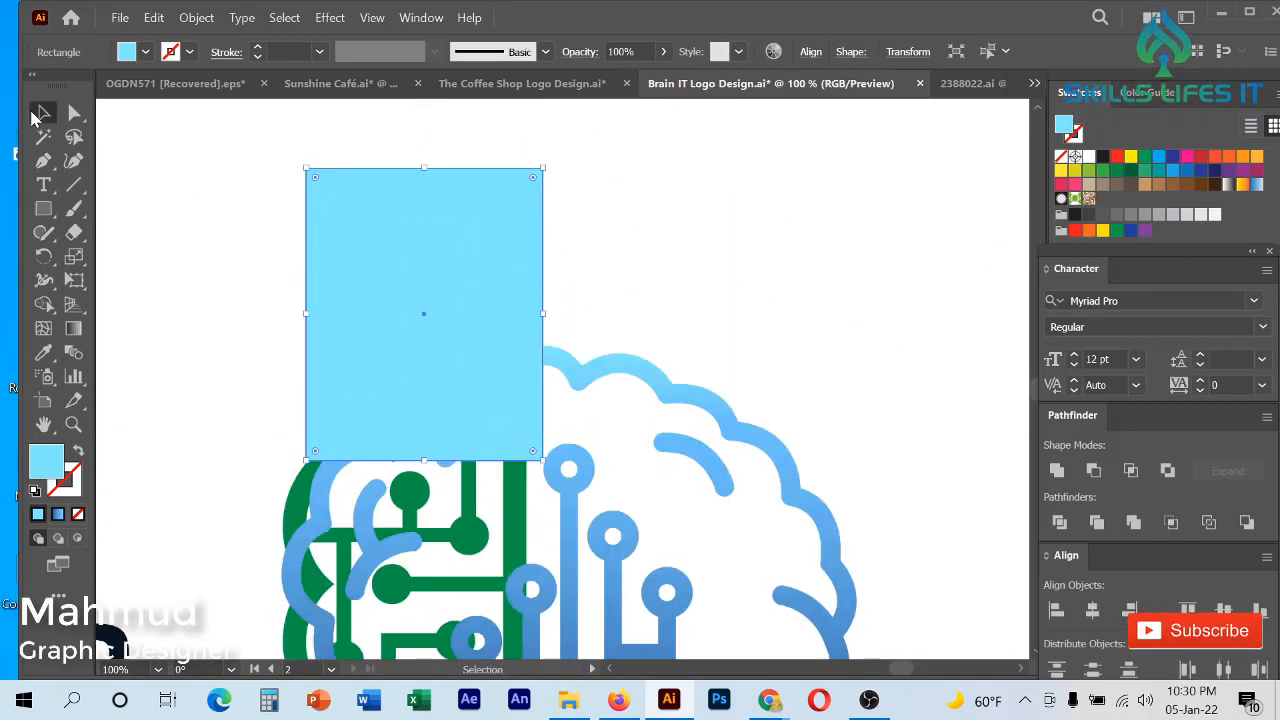
- Divide the overlapping blue brain outline and the light-blue rectangle with Pathfinder
{"action": "scroll", "coordinate": [562, 192], "scroll_direction": "down", "scroll_amount": 2}
{"action": "scroll", "coordinate": [570, 300], "scroll_direction": "up", "scroll_amount": 1}
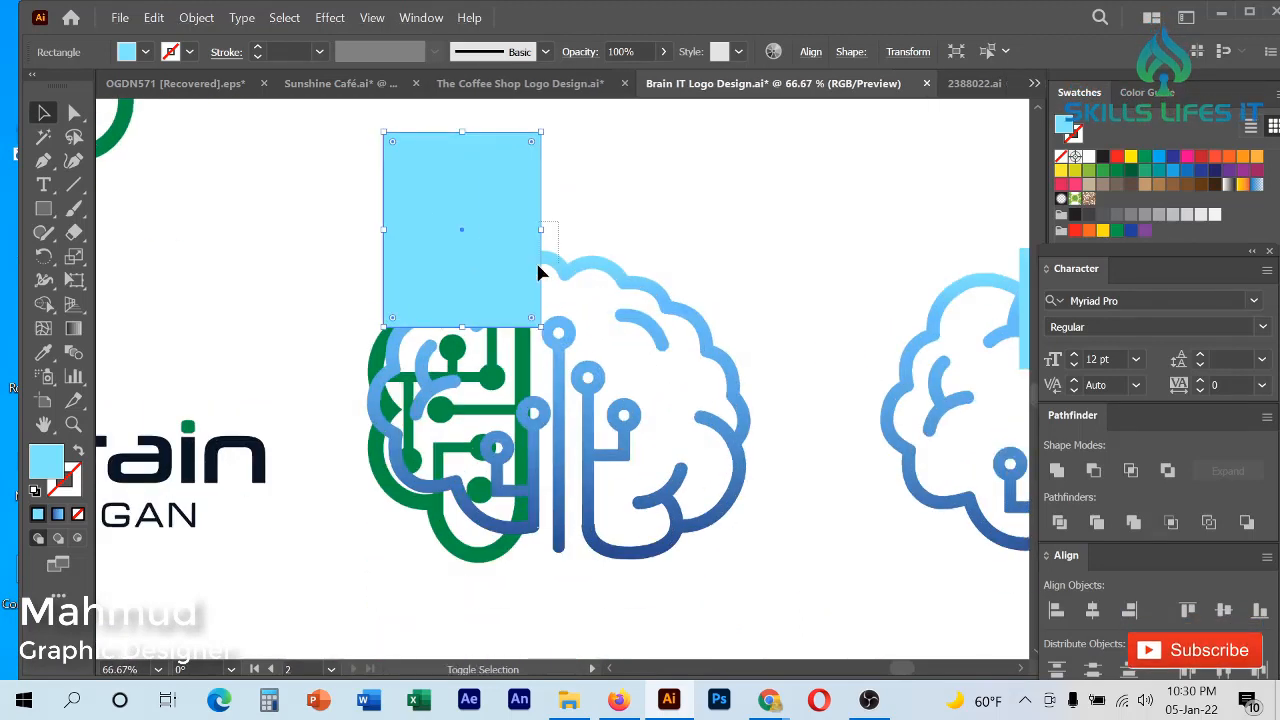
{"action": "left_click", "coordinate": [562, 286]}
{"action": "scroll", "coordinate": [556, 276], "scroll_direction": "down", "scroll_amount": 1}
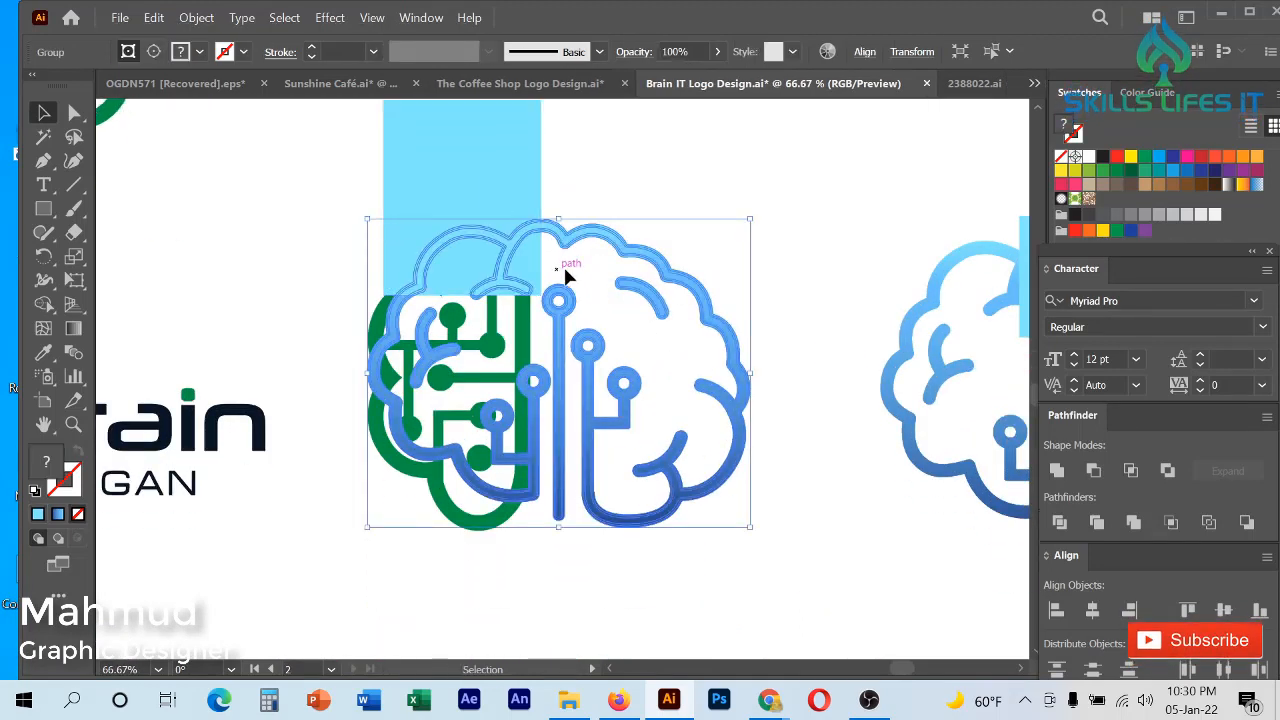
{"action": "left_click", "coordinate": [521, 172], "text": "shift"}
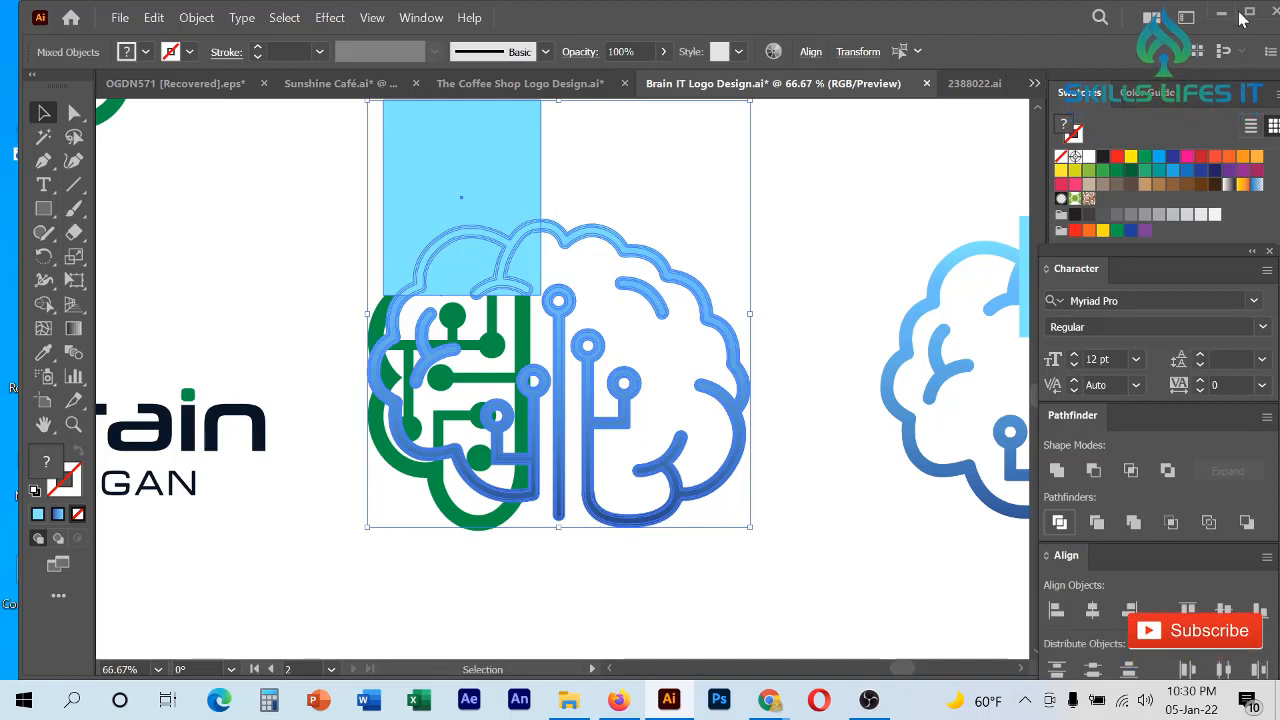
{"action": "left_click", "coordinate": [350, 253]}
- Delete the part of the divided rectangle that lies above the brain outline
{"action": "key", "text": "a"}
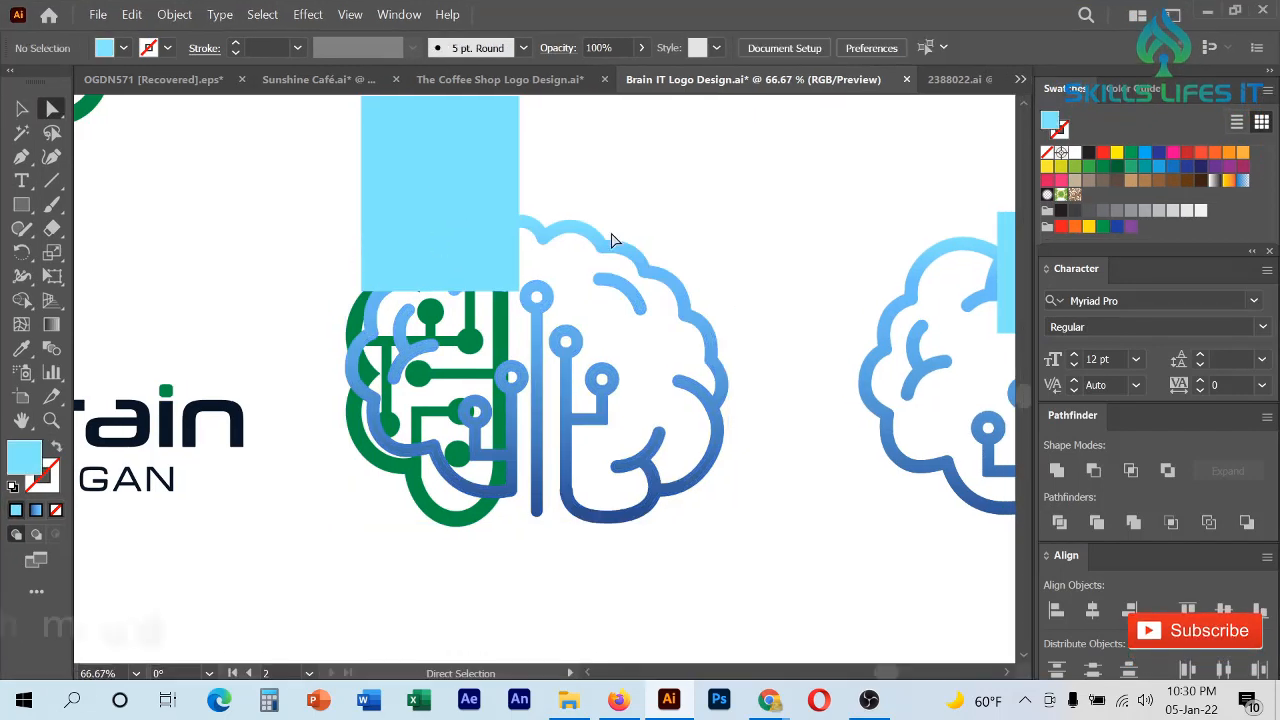
{"action": "left_click", "coordinate": [449, 189]}
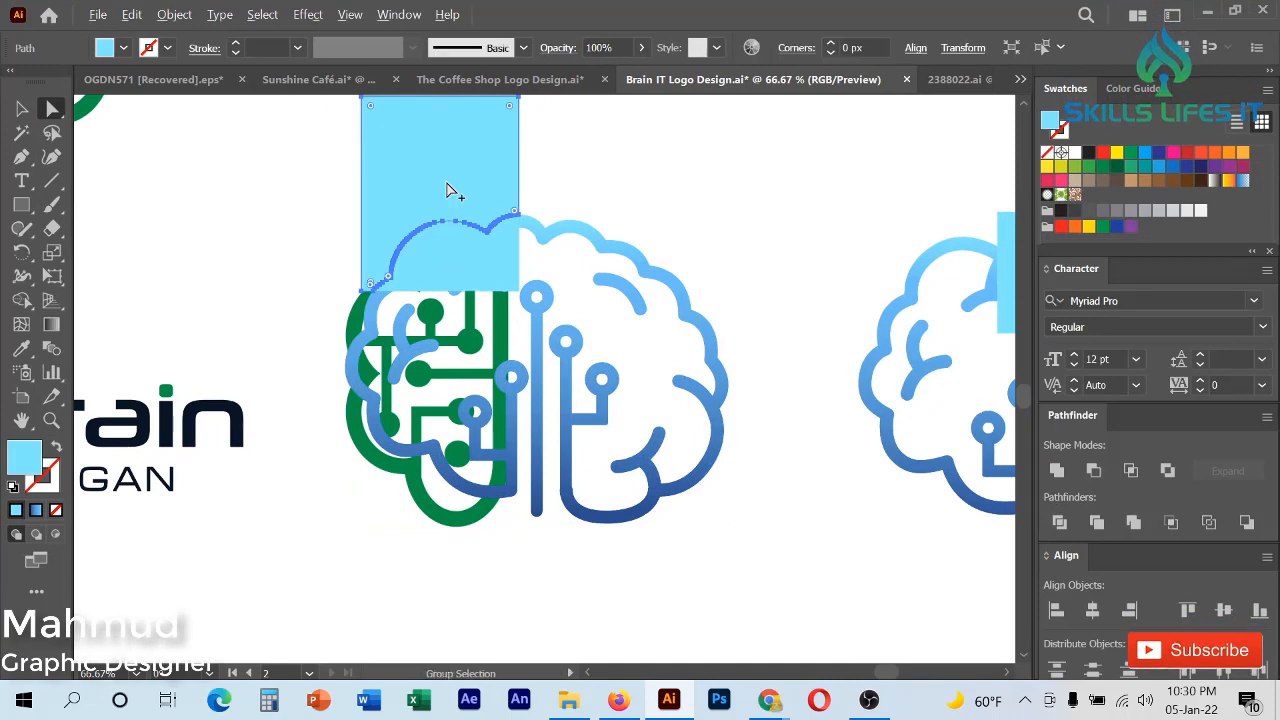
{"action": "scroll", "coordinate": [454, 191], "scroll_direction": "up", "scroll_amount": 1}
{"action": "left_click", "coordinate": [527, 232]}
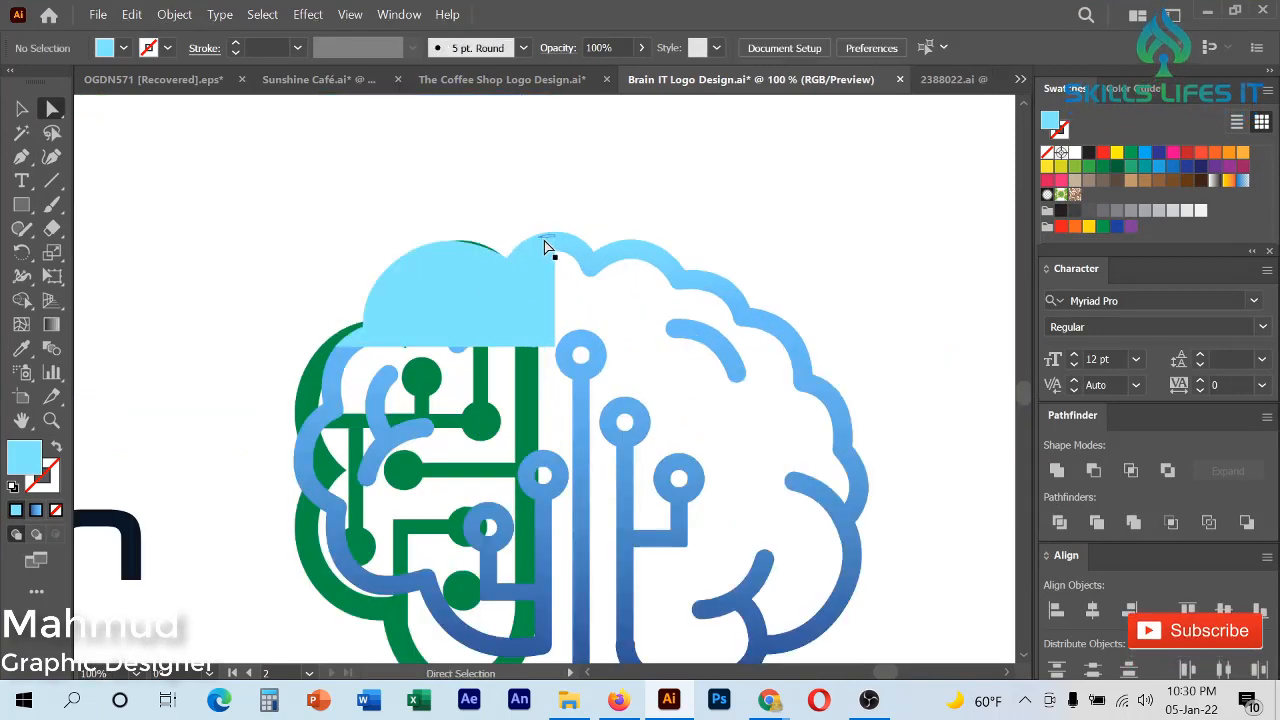
- Delete the divided pieces at the top centre of the brain to open a gap beside the right half
{"action": "left_click", "coordinate": [545, 240]}
{"action": "left_click_drag", "start_coordinate": [549, 210], "coordinate": [550, 298]}
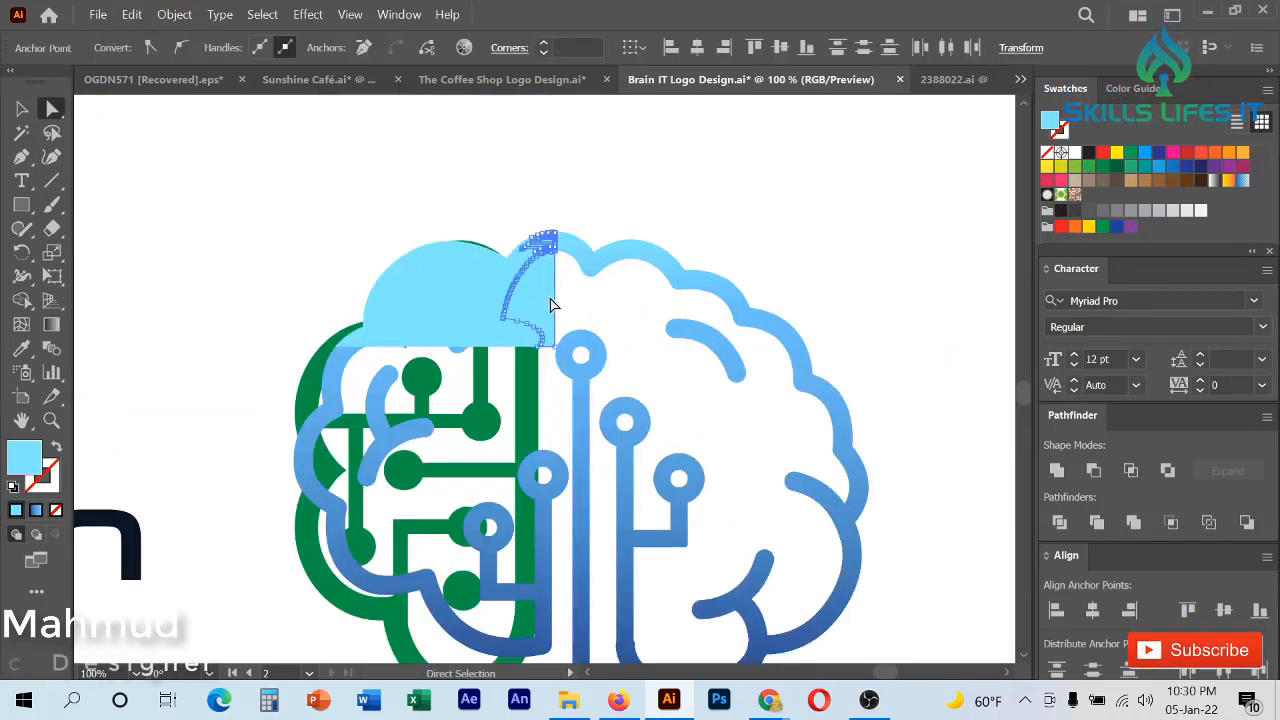
{"action": "key", "text": "Delete"}
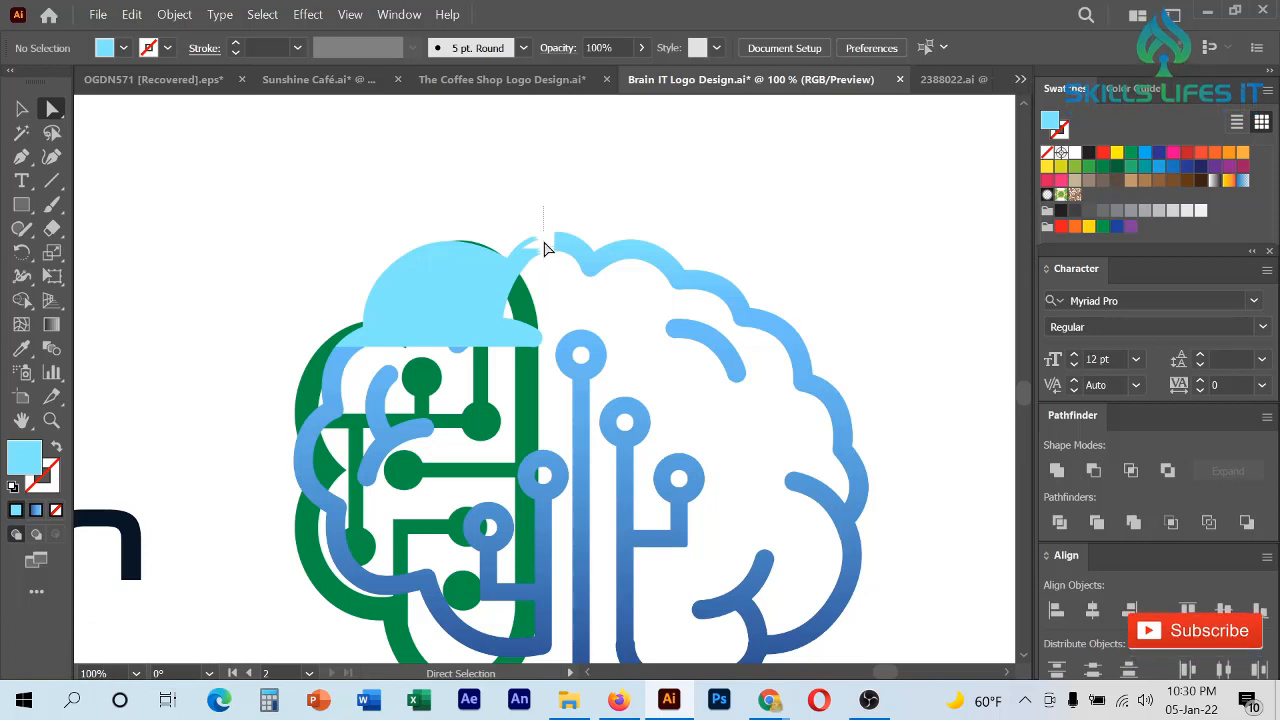
{"action": "left_click_drag", "start_coordinate": [556, 287], "coordinate": [554, 286]}
{"action": "key", "text": "Delete"}
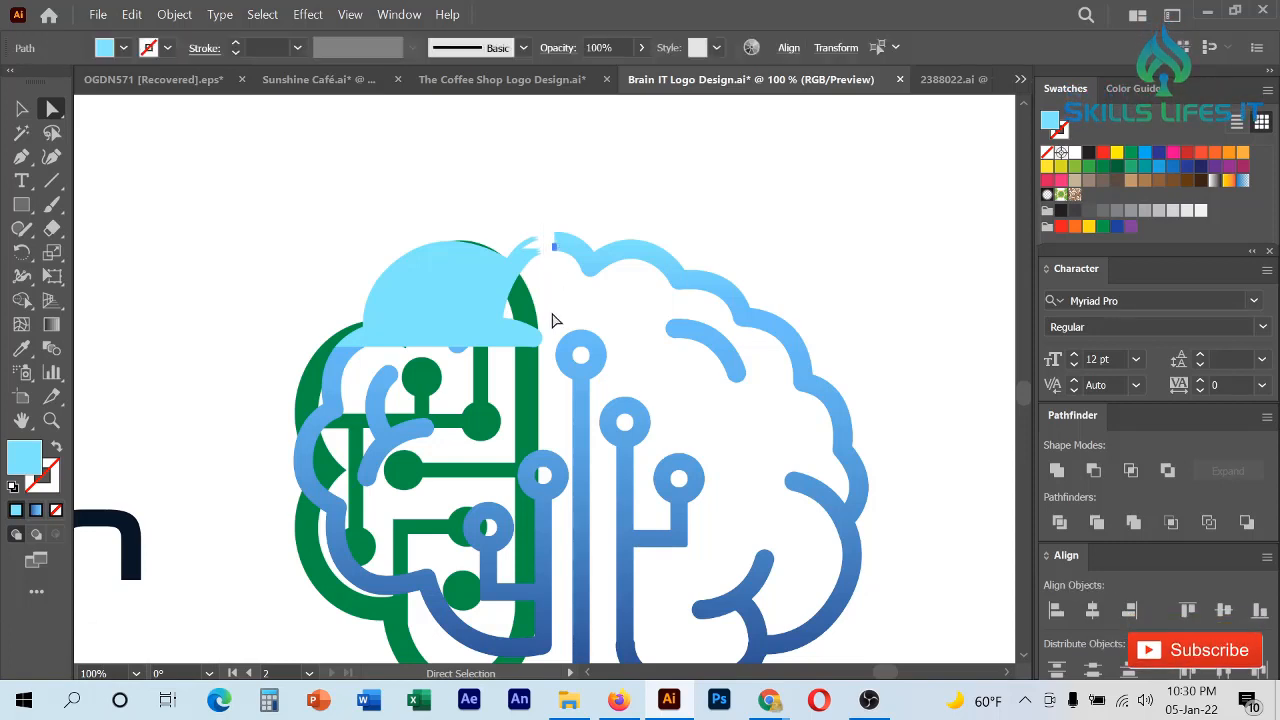
- Delete the divided pieces at the lower centre of the blue brain where the outline meets the vertical circuit line
{"action": "scroll", "coordinate": [555, 320], "scroll_direction": "down", "scroll_amount": 4}
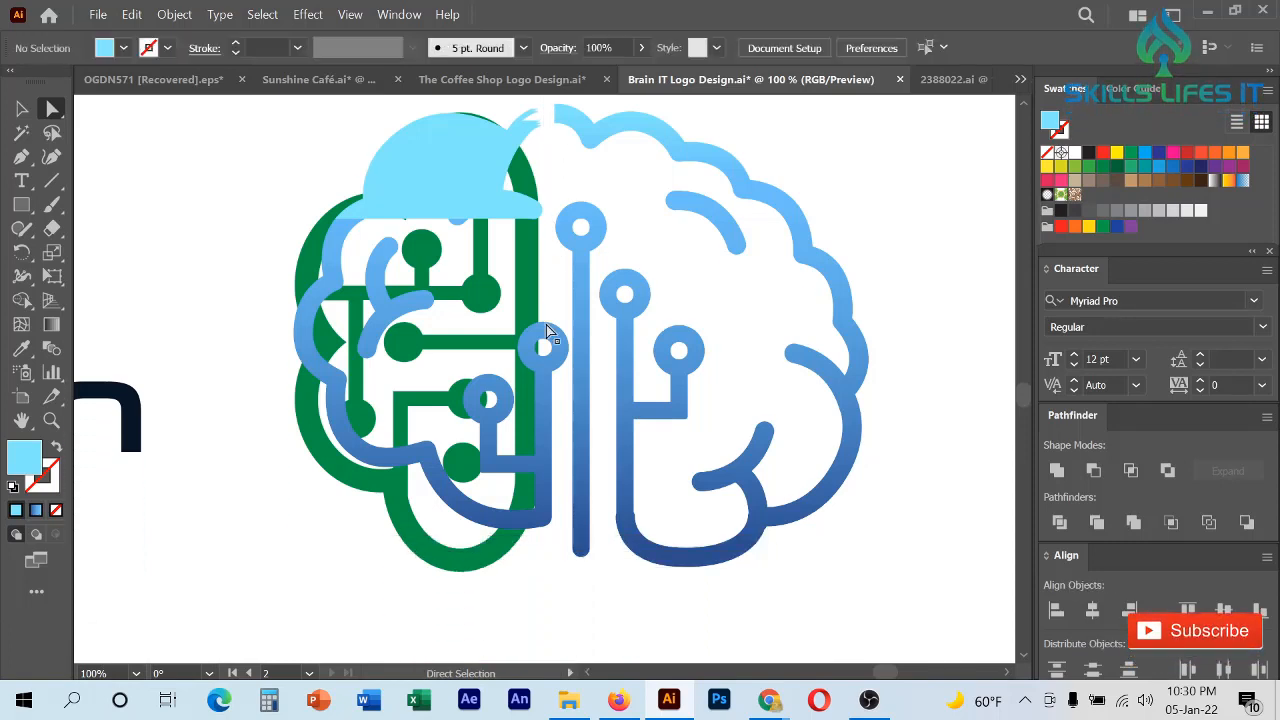
{"action": "left_click_drag", "start_coordinate": [543, 470], "coordinate": [563, 554]}
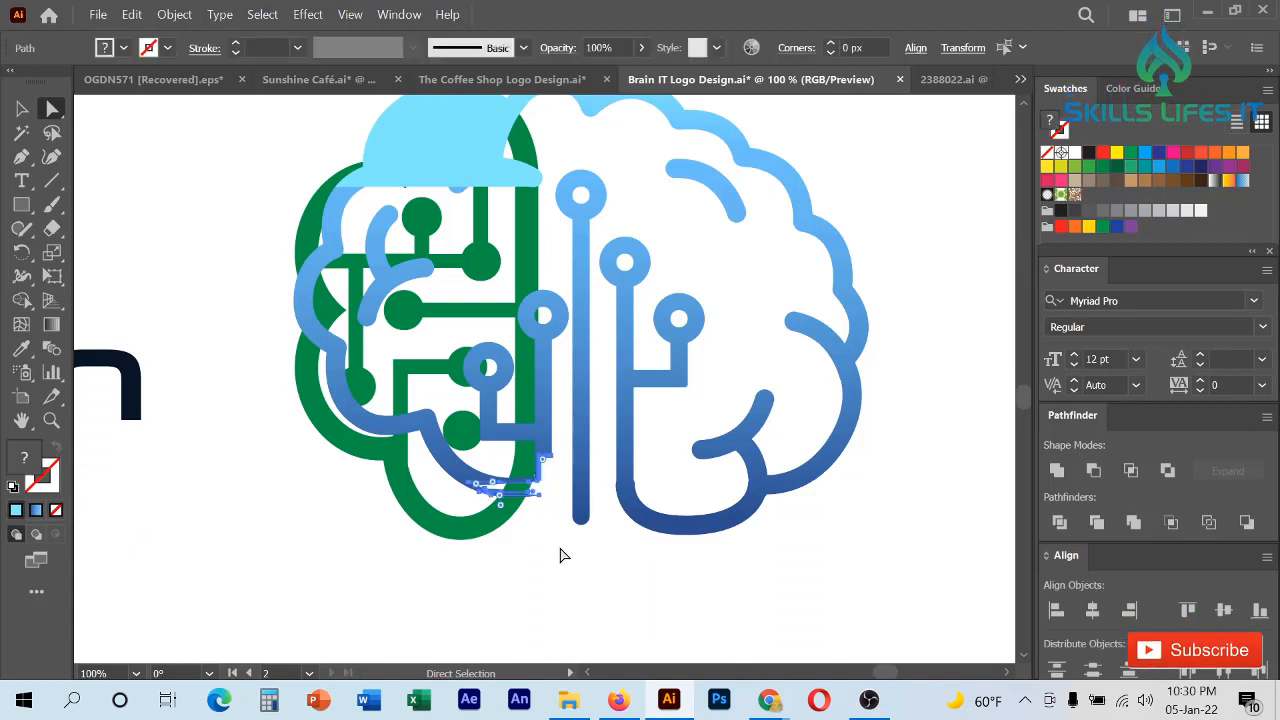
{"action": "key", "text": "Delete"}
{"action": "left_click", "coordinate": [535, 312]}
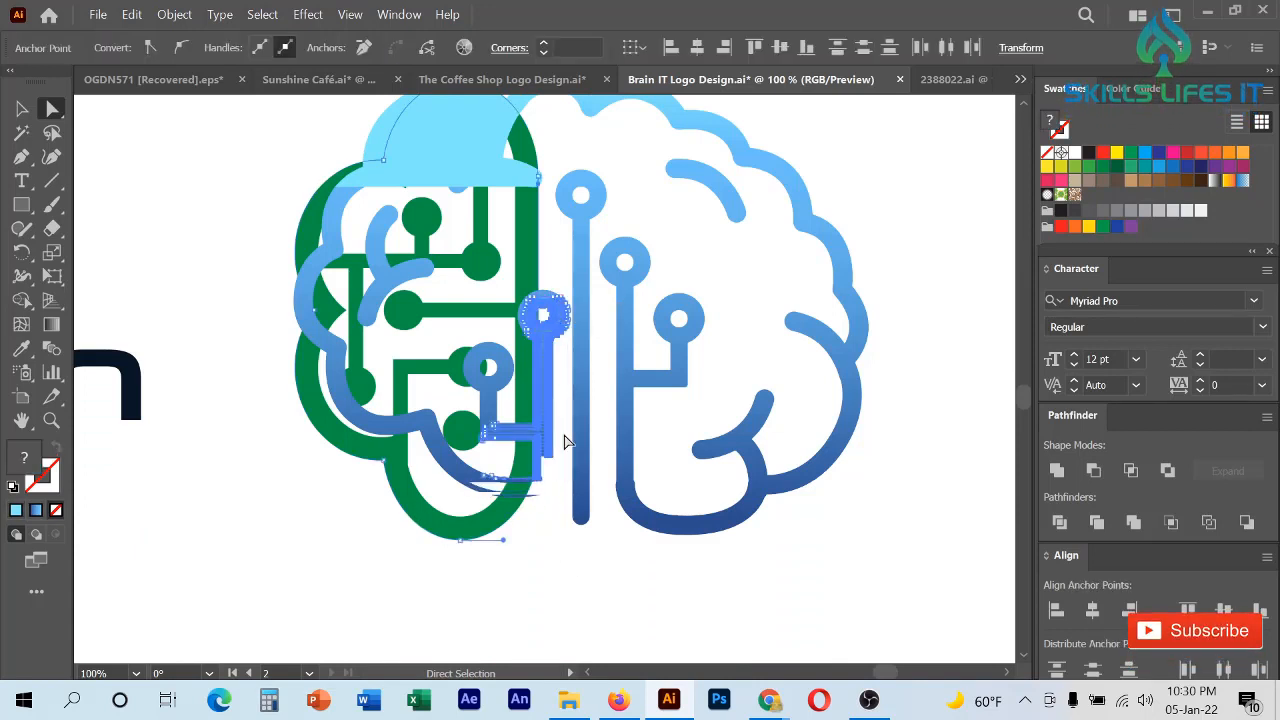
{"action": "key", "text": "Delete"}
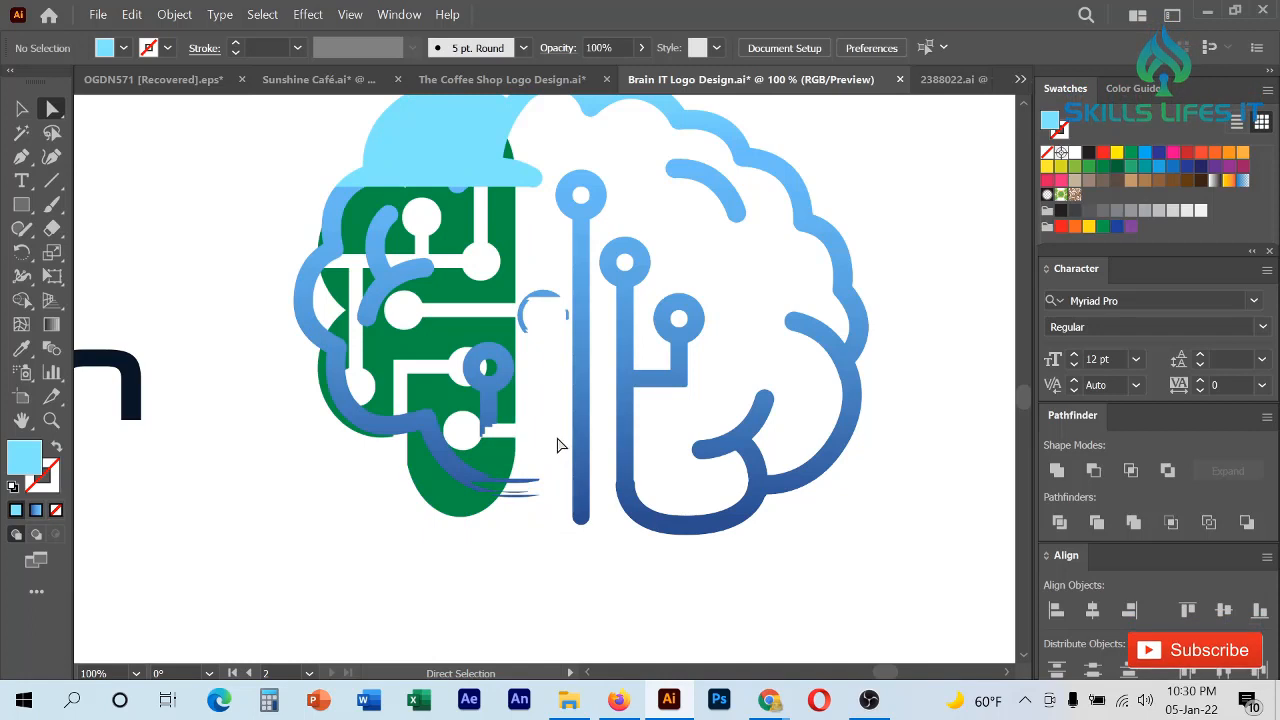
{"action": "key", "text": "ctrl+z"}
{"action": "key", "text": "ctrl+z"}
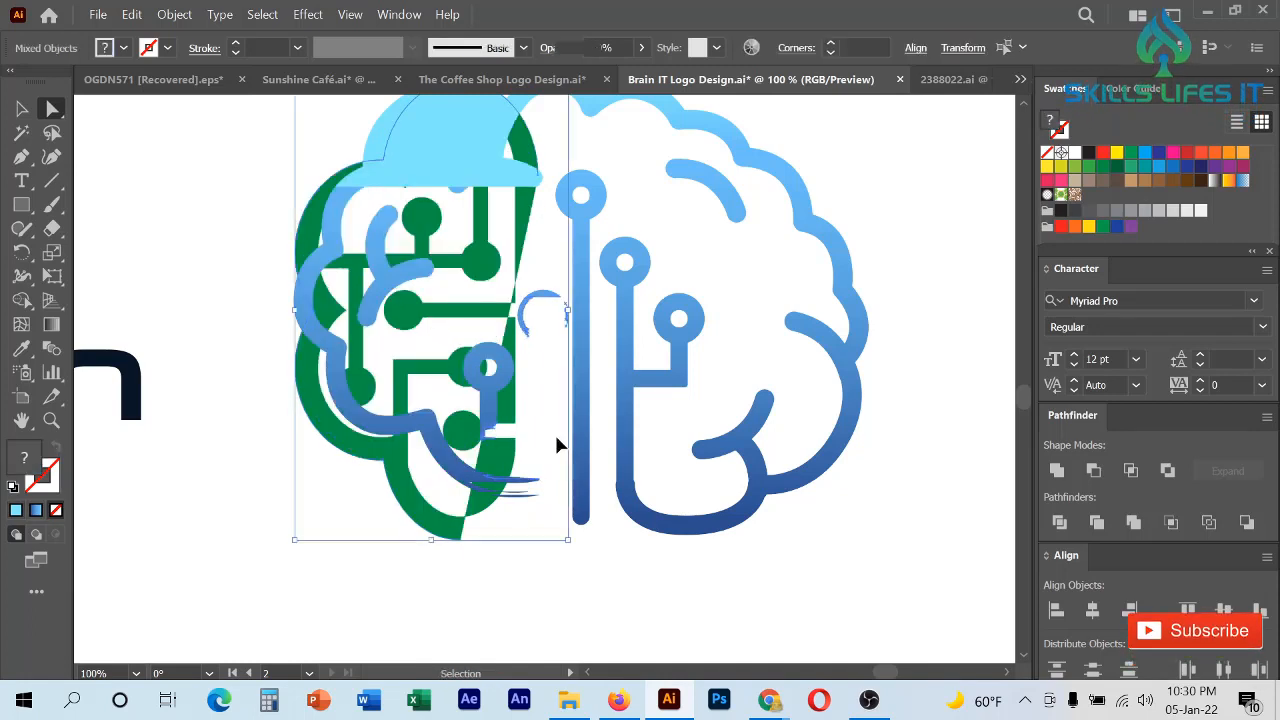
- Ungroup the divided blue brain artwork so its pieces can be selected separately
{"action": "left_click", "coordinate": [531, 566]}
{"action": "scroll", "coordinate": [528, 560], "scroll_direction": "down", "scroll_amount": 1}
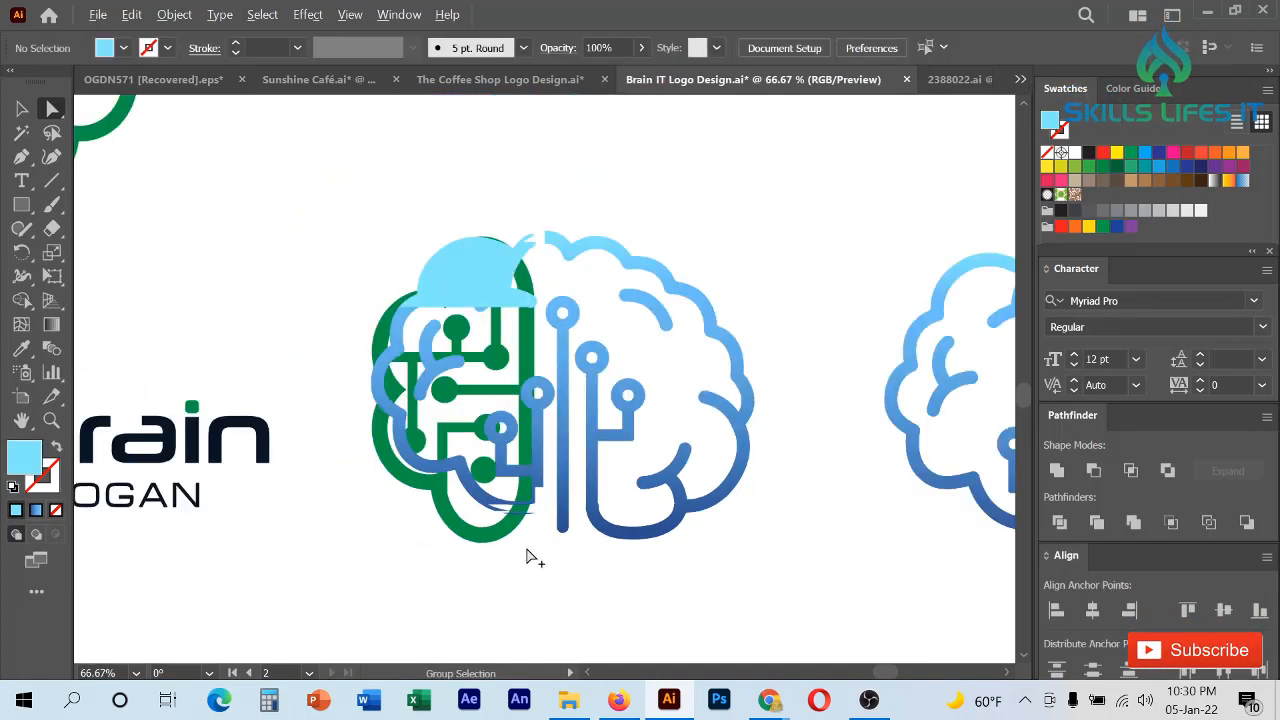
{"action": "left_click", "coordinate": [20, 107]}
{"action": "left_click", "coordinate": [484, 290]}
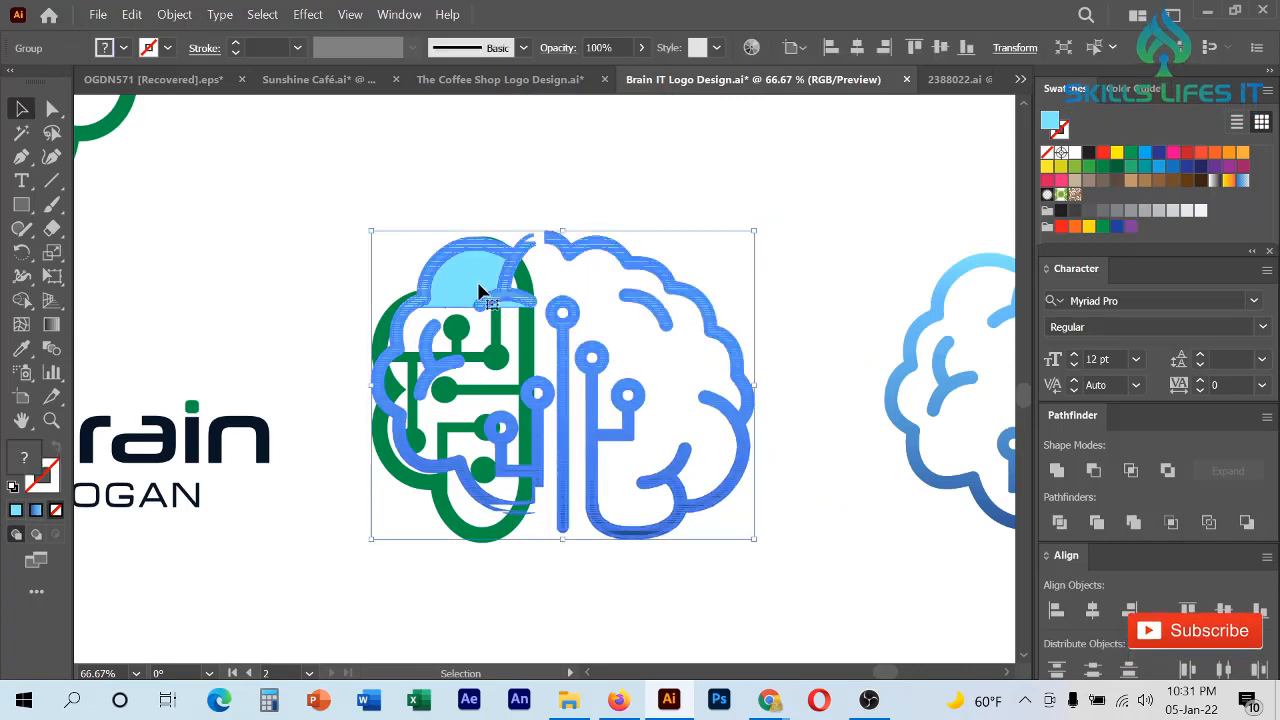
{"action": "right_click", "coordinate": [480, 292]}
{"action": "left_click", "coordinate": [557, 434]}
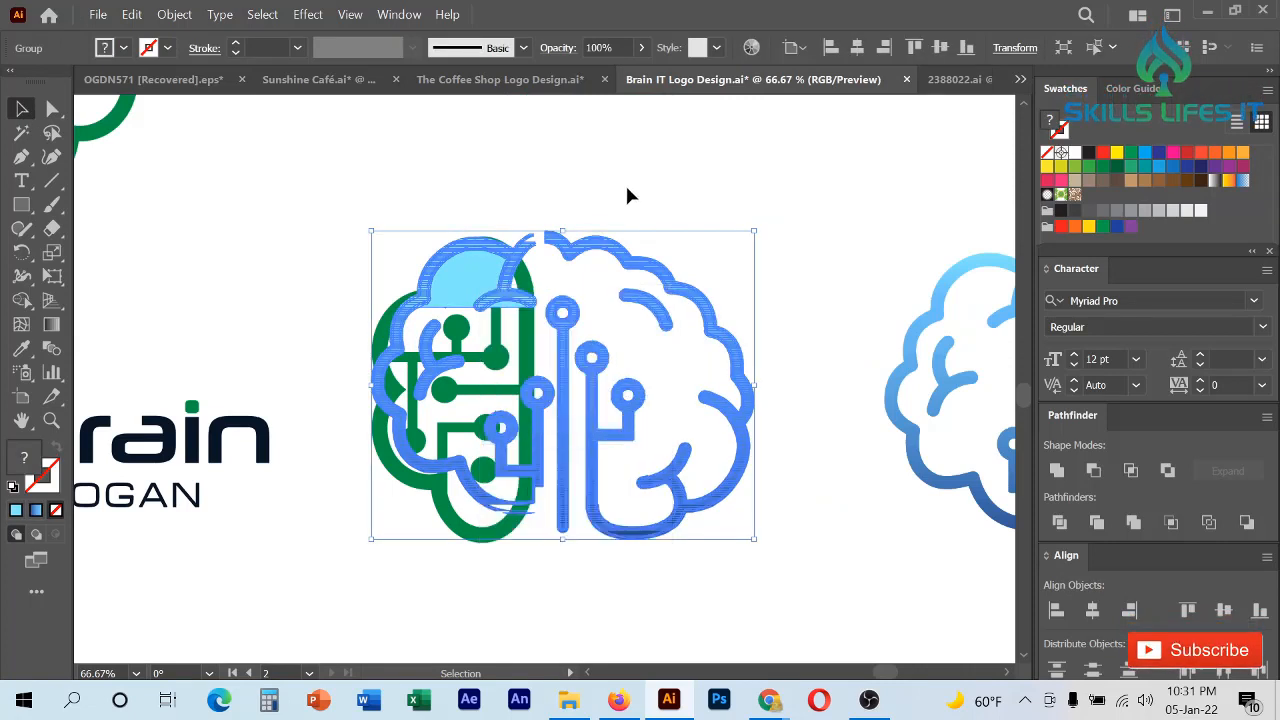
{"action": "left_click", "coordinate": [625, 183]}
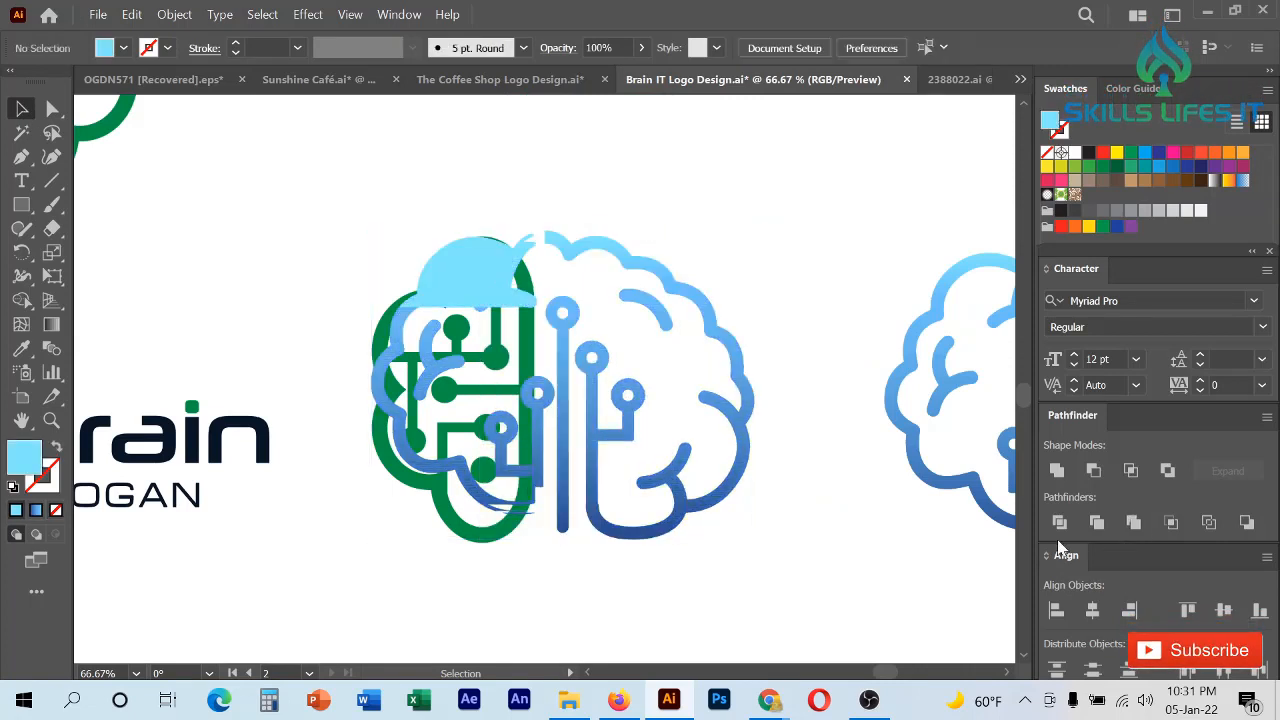
- Delete the light-blue fill piece and the small leftover pieces inside the brain's upper left lobe
{"action": "left_click", "coordinate": [470, 282]}
{"action": "key", "text": "Delete"}
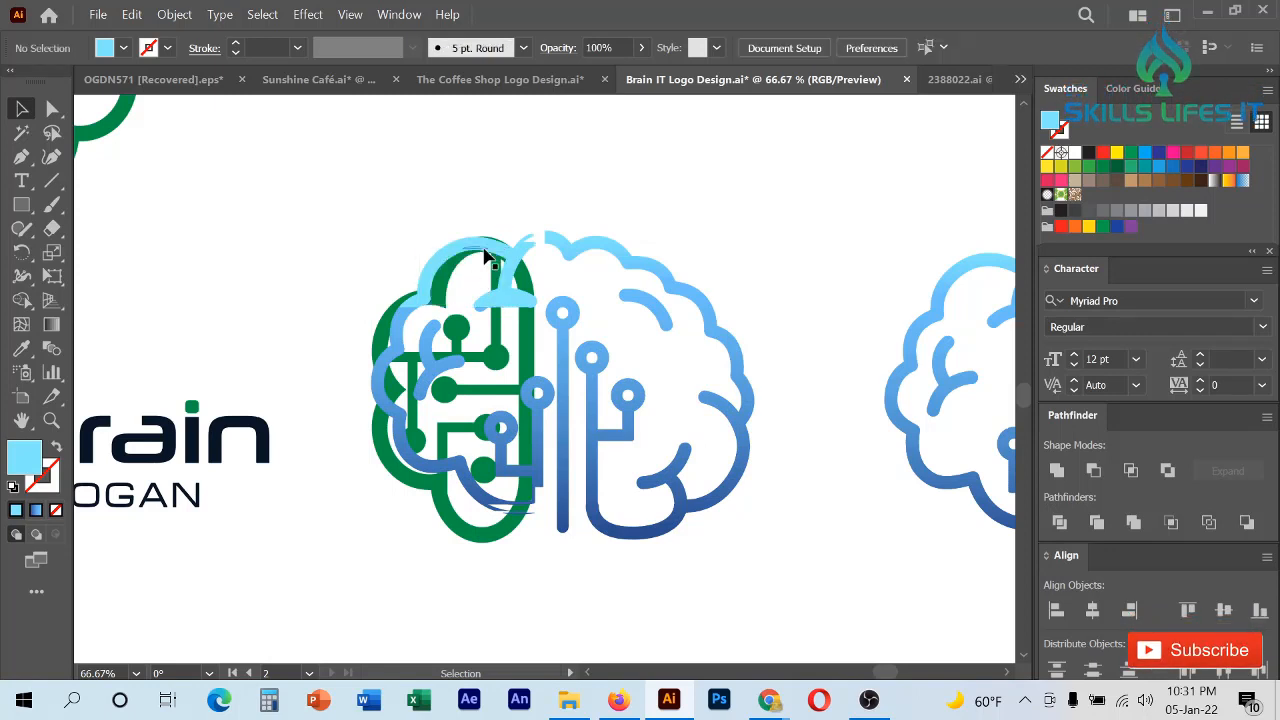
{"action": "left_click", "coordinate": [488, 246]}
{"action": "key", "text": "Delete"}
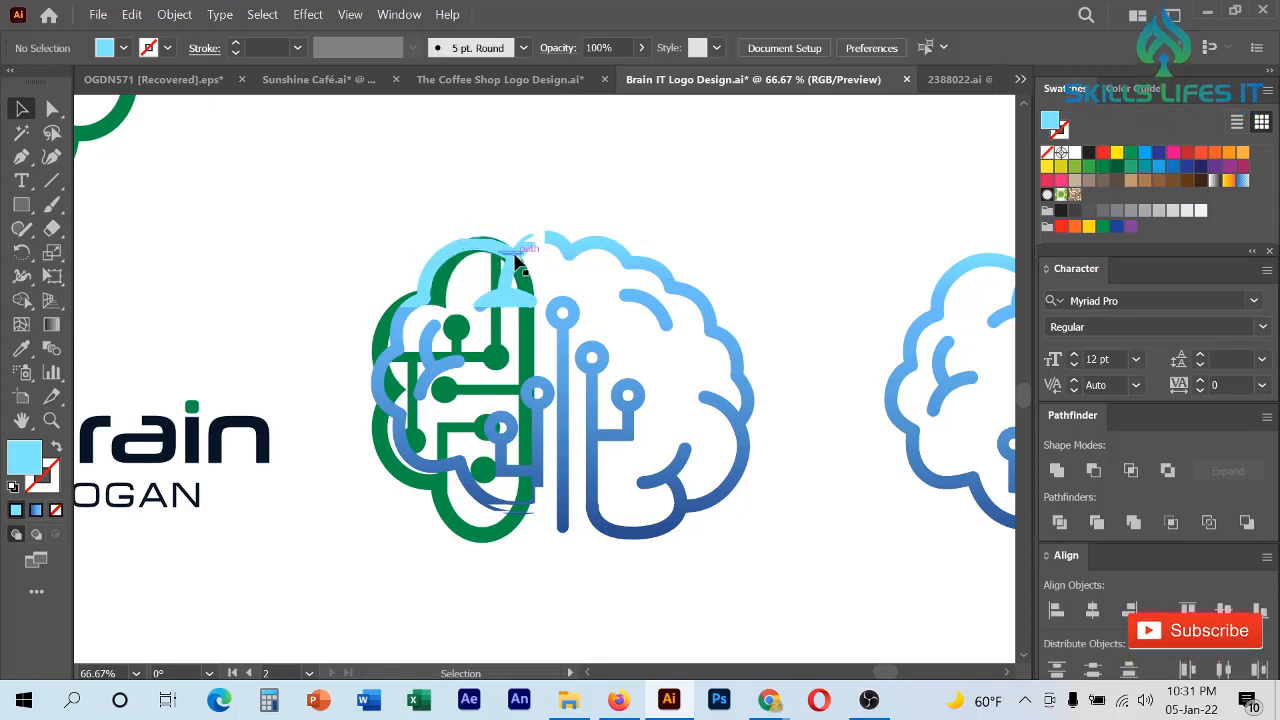
{"action": "left_click", "coordinate": [502, 246]}
{"action": "key", "text": "Delete"}
{"action": "left_click_drag", "start_coordinate": [548, 214], "coordinate": [746, 525]}
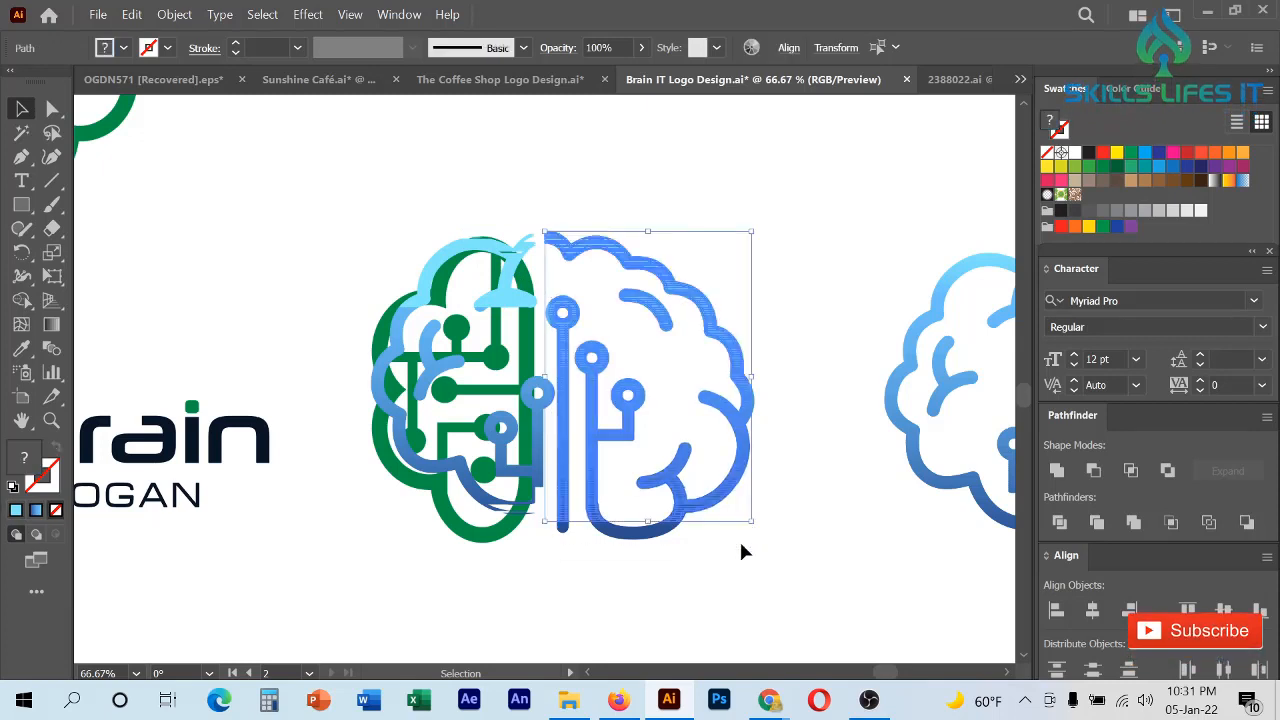
{"action": "left_click", "coordinate": [741, 552]}
{"action": "left_click_drag", "start_coordinate": [764, 586], "coordinate": [558, 236]}
{"action": "scroll", "coordinate": [573, 254], "scroll_direction": "down", "scroll_amount": 2}
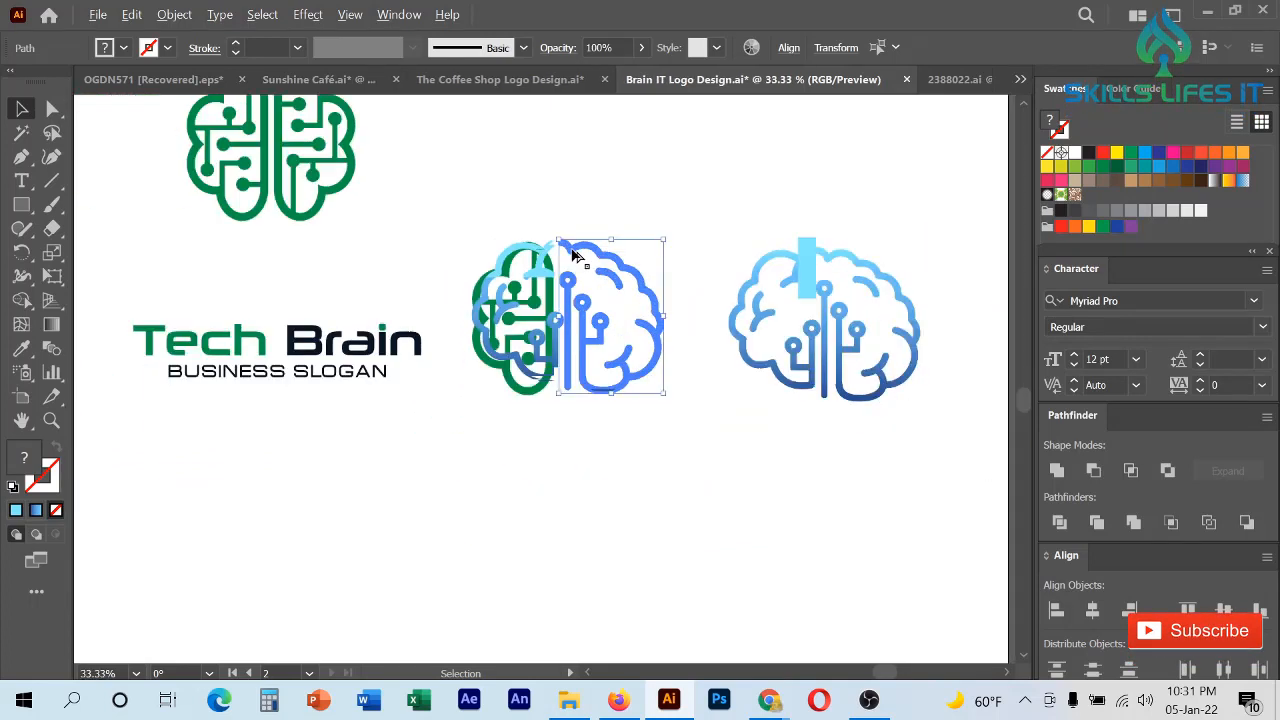
{"action": "left_click_drag", "start_coordinate": [582, 320], "coordinate": [677, 566]}
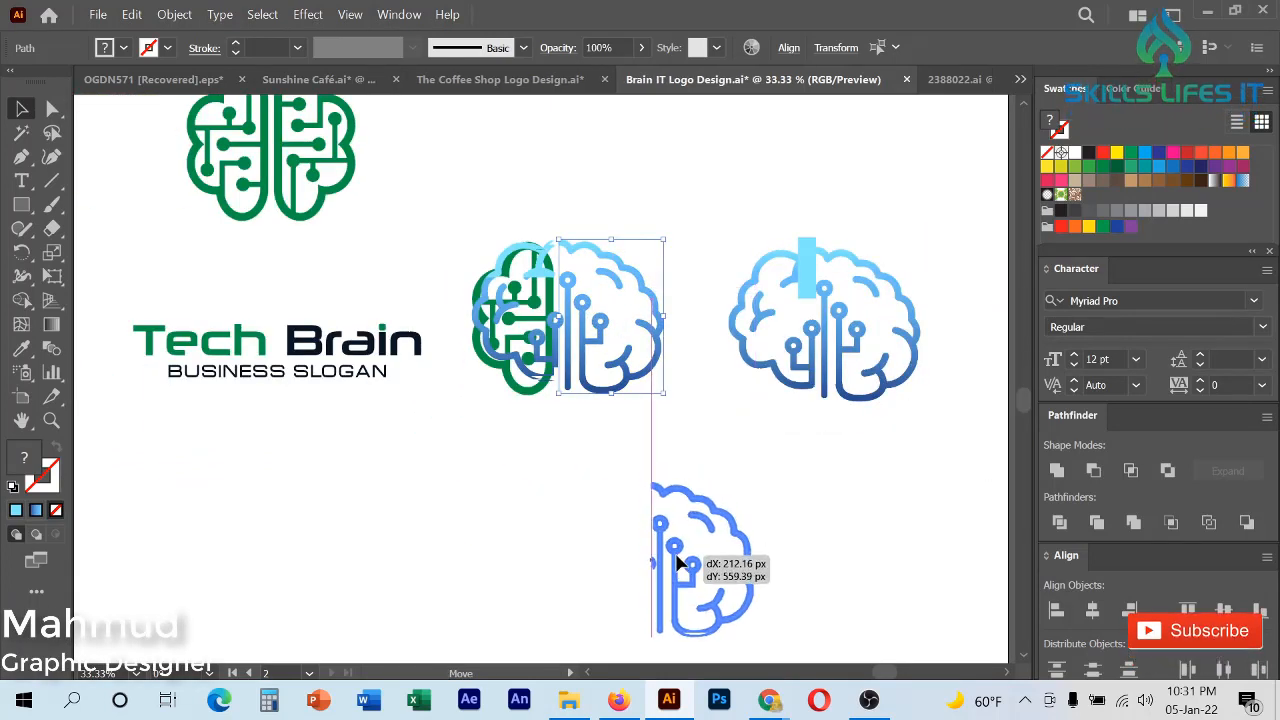
{"action": "left_click_drag", "start_coordinate": [563, 565], "coordinate": [563, 562]}
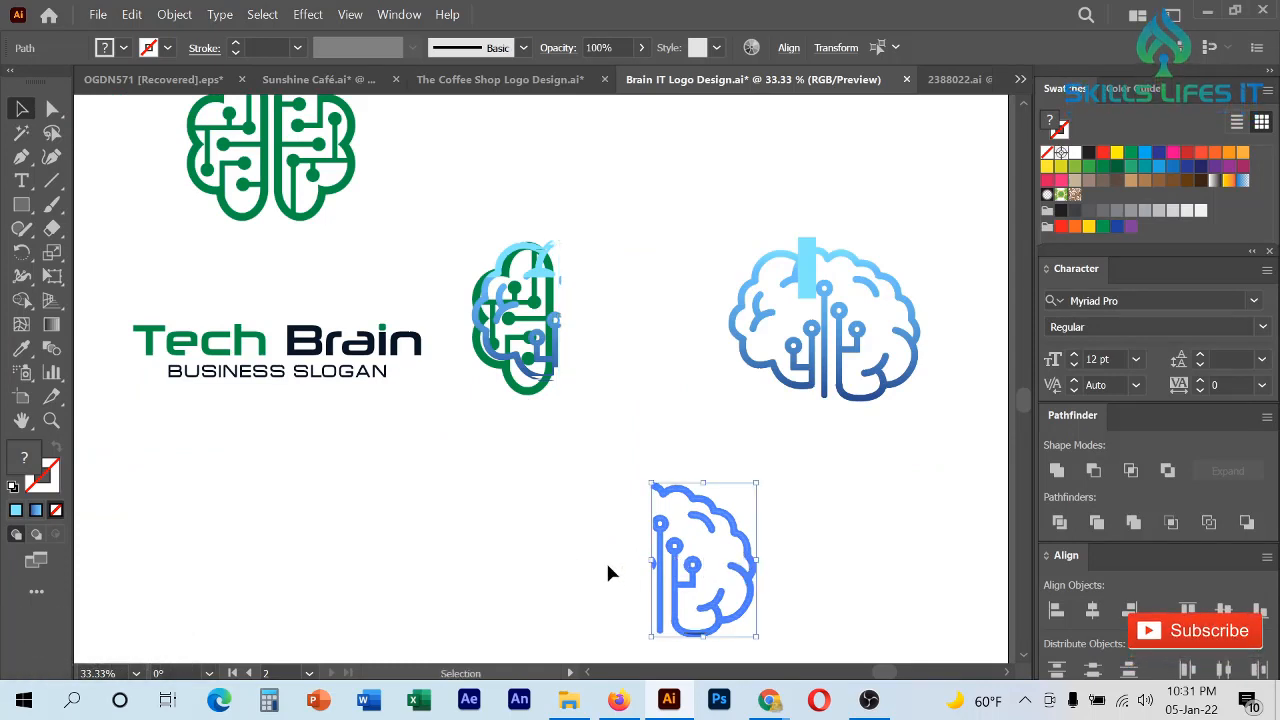
{"action": "key", "text": "ctrl+z"}
{"action": "left_click", "coordinate": [577, 432]}
- Move the right half of the blue brain to the empty area below the two blue brains
{"action": "scroll", "coordinate": [575, 431], "scroll_direction": "up", "scroll_amount": 3}
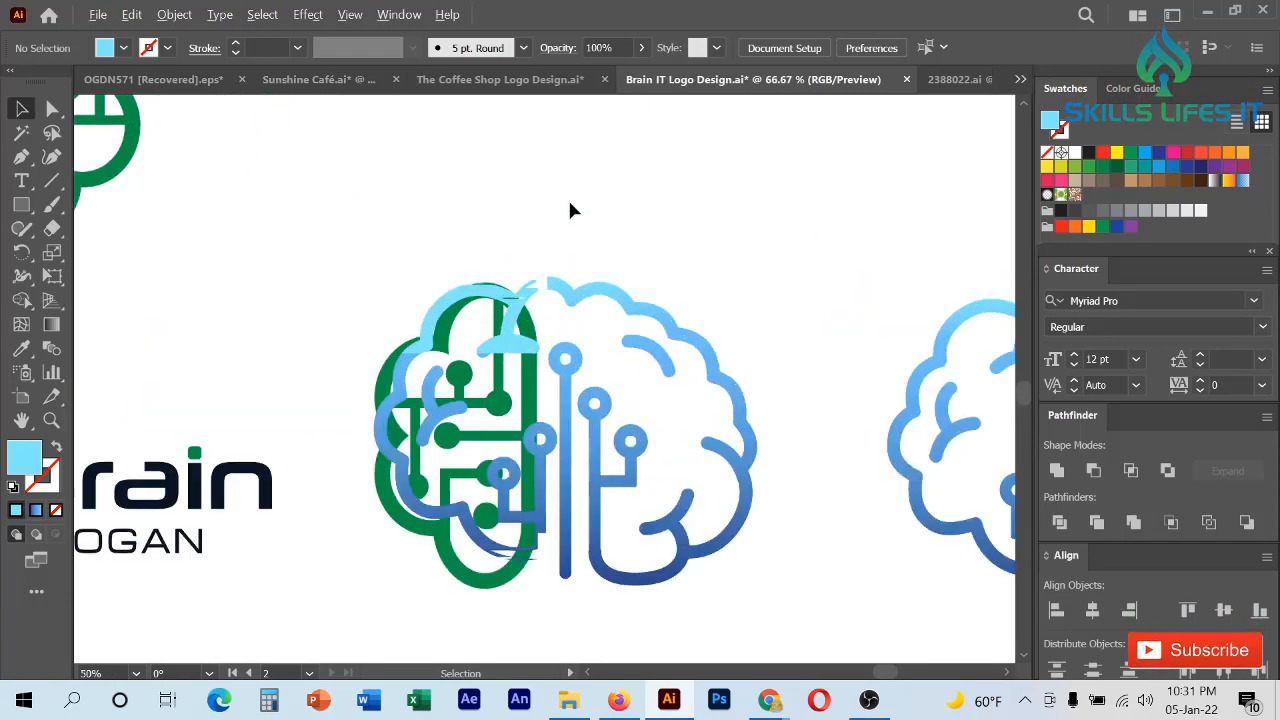
{"action": "scroll", "coordinate": [552, 262], "scroll_direction": "down", "scroll_amount": 2}
{"action": "left_click_drag", "start_coordinate": [643, 512], "coordinate": [540, 266]}
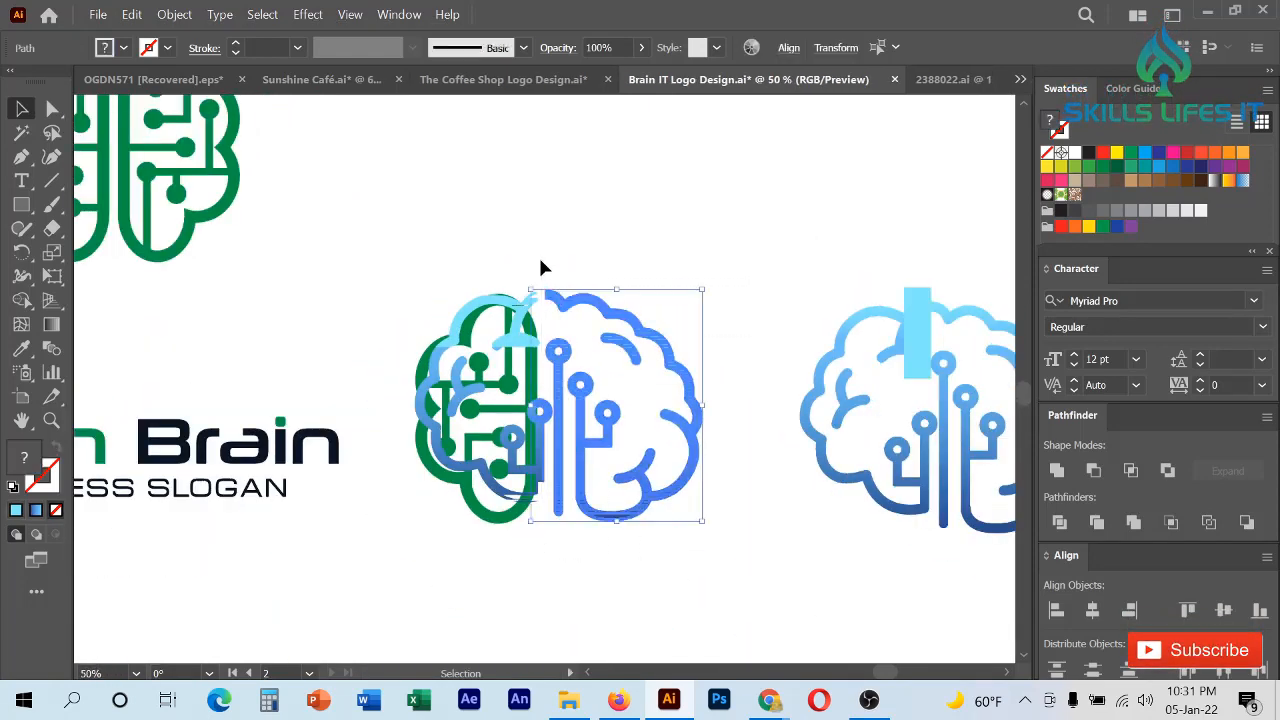
{"action": "scroll", "coordinate": [594, 266], "scroll_direction": "down", "scroll_amount": 1}
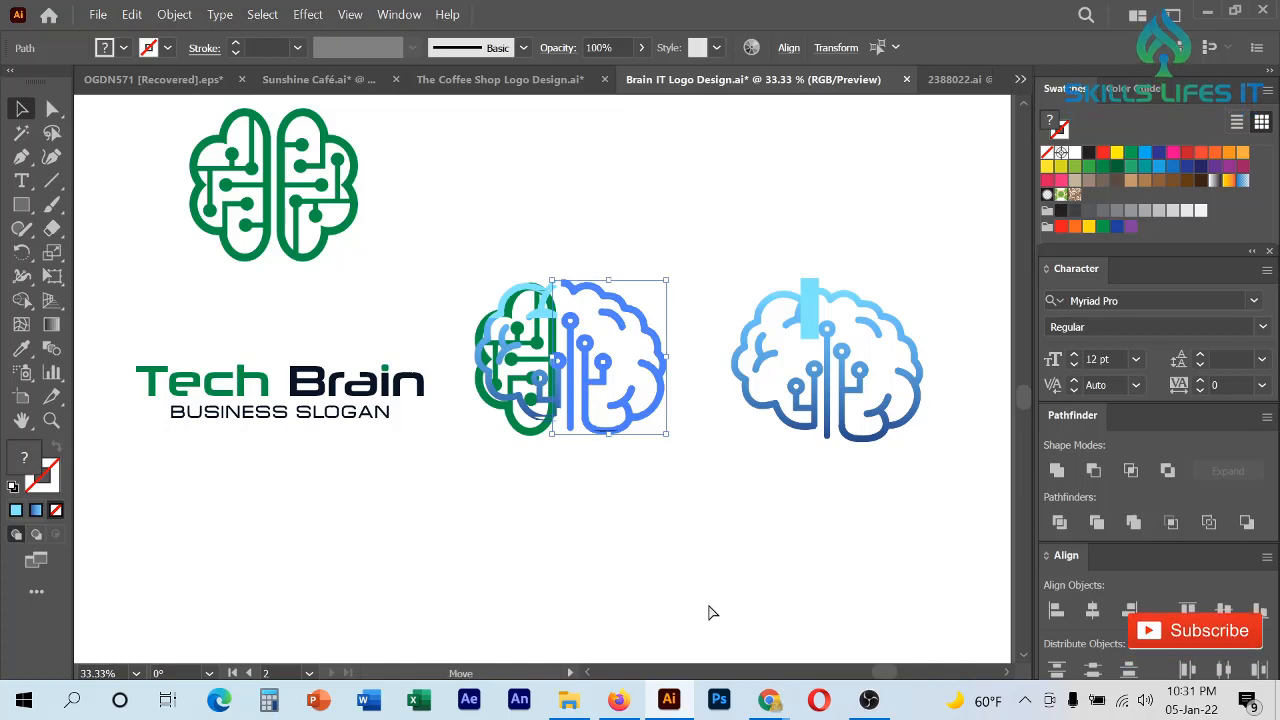
{"action": "left_click_drag", "start_coordinate": [708, 612], "coordinate": [651, 570]}
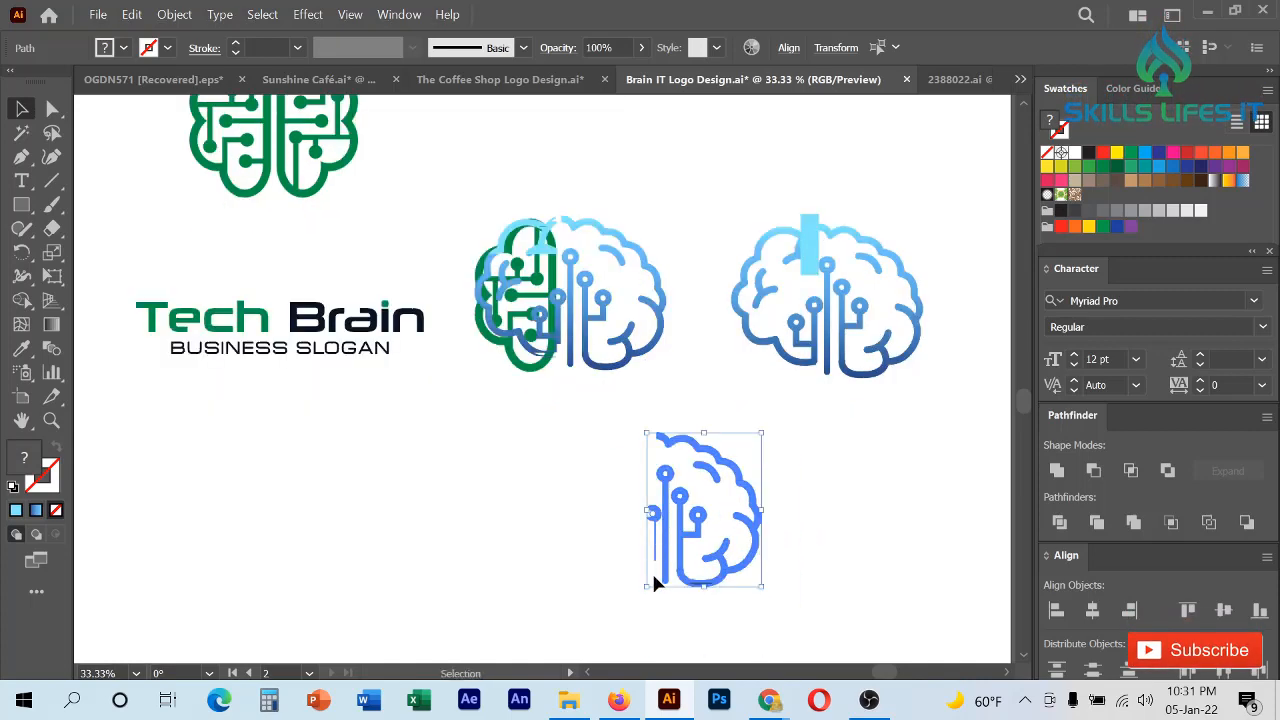
- Delete the stray circle and thin line pieces beside the separated blue half
{"action": "scroll", "coordinate": [645, 565], "scroll_direction": "up", "scroll_amount": 3}
{"action": "left_click", "coordinate": [674, 480]}
{"action": "left_click_drag", "start_coordinate": [674, 480], "coordinate": [707, 585]}
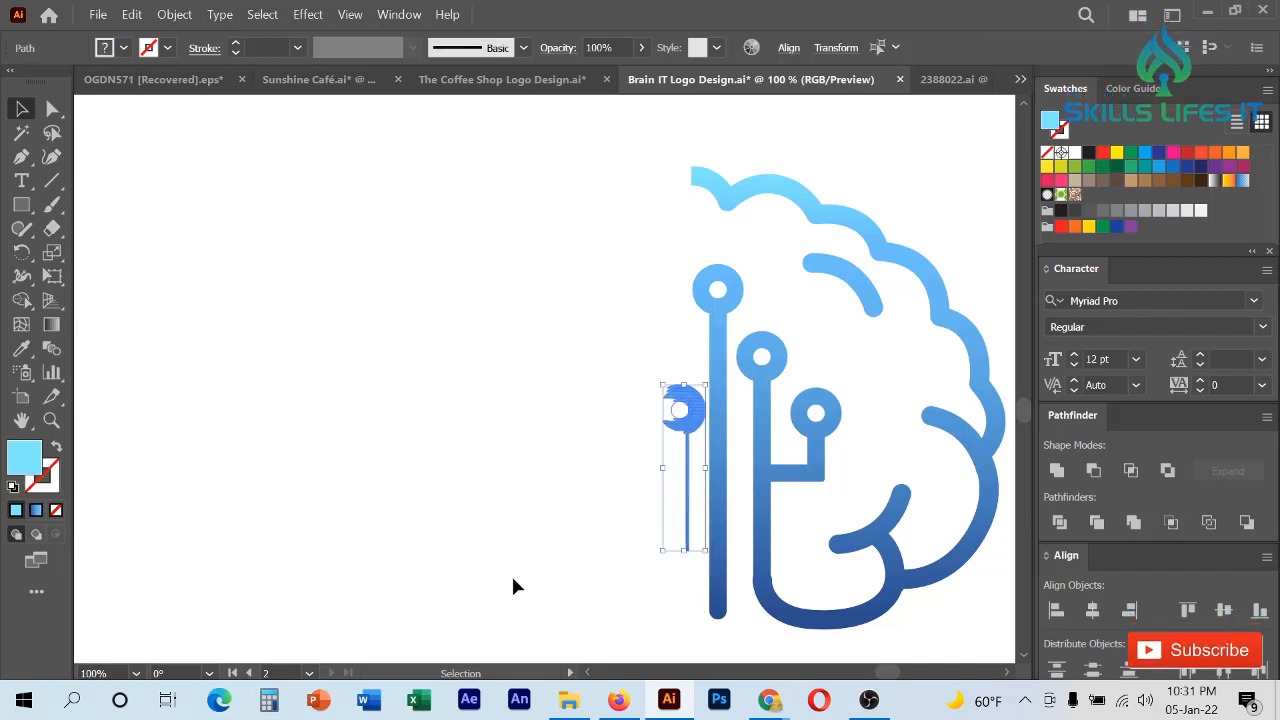
{"action": "key", "text": "Delete"}
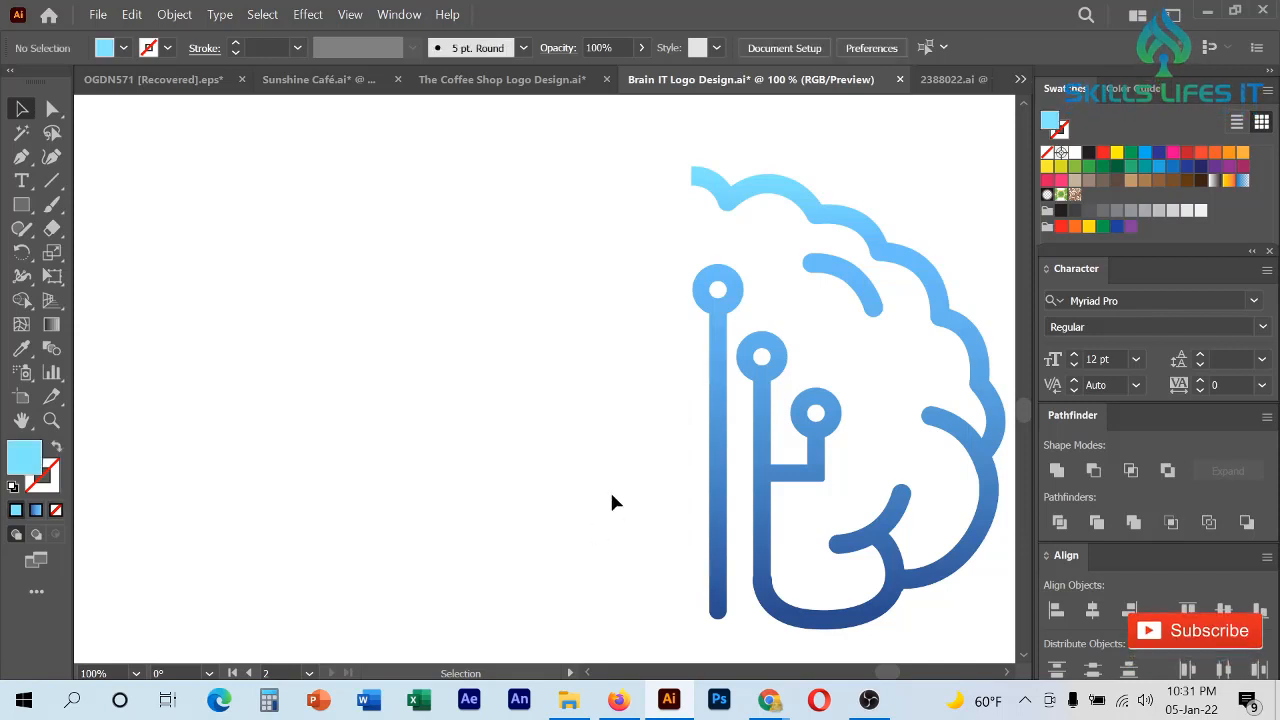
- Move the green circuit half down to the left side of the separated blue half
{"action": "scroll", "coordinate": [778, 420], "scroll_direction": "down", "scroll_amount": 3}
{"action": "scroll", "coordinate": [843, 328], "scroll_direction": "up", "scroll_amount": 1}
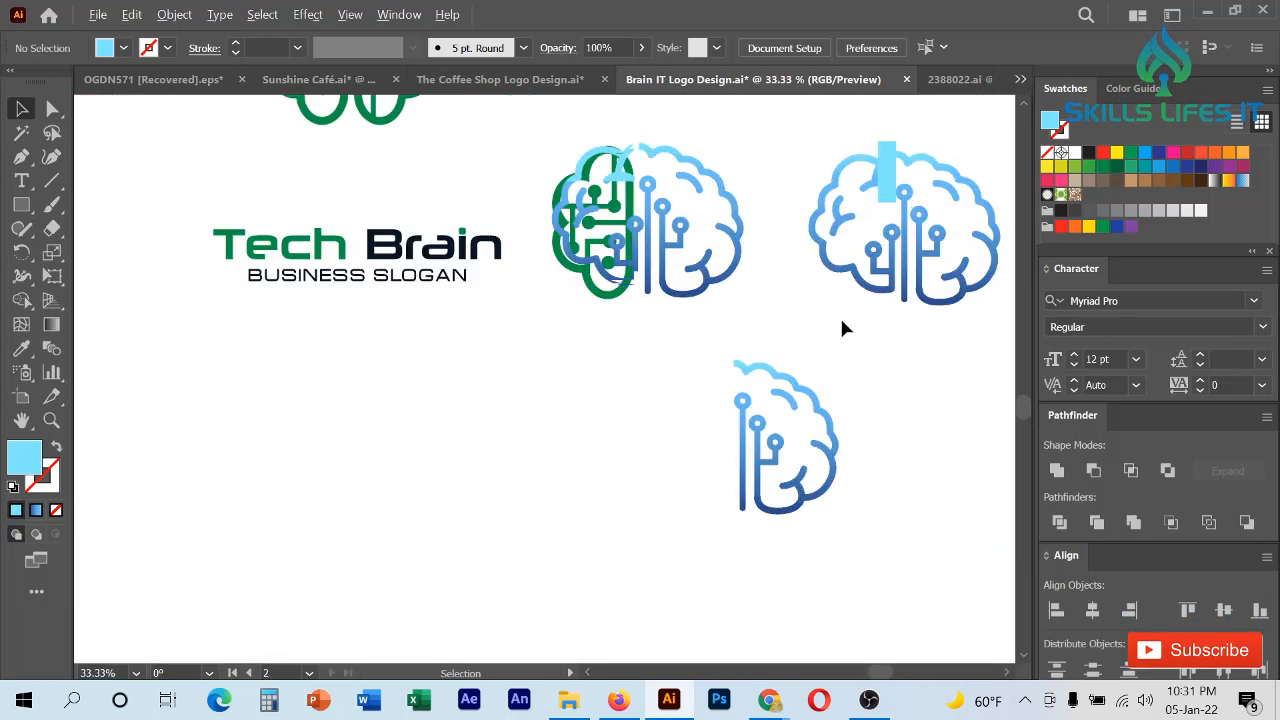
{"action": "mouse_move", "coordinate": [700, 498]}
{"action": "left_mouse_down"}
{"action": "mouse_move", "coordinate": [667, 496]}
{"action": "mouse_move", "coordinate": [697, 498]}
{"action": "mouse_move", "coordinate": [700, 515]}
{"action": "left_mouse_up"}
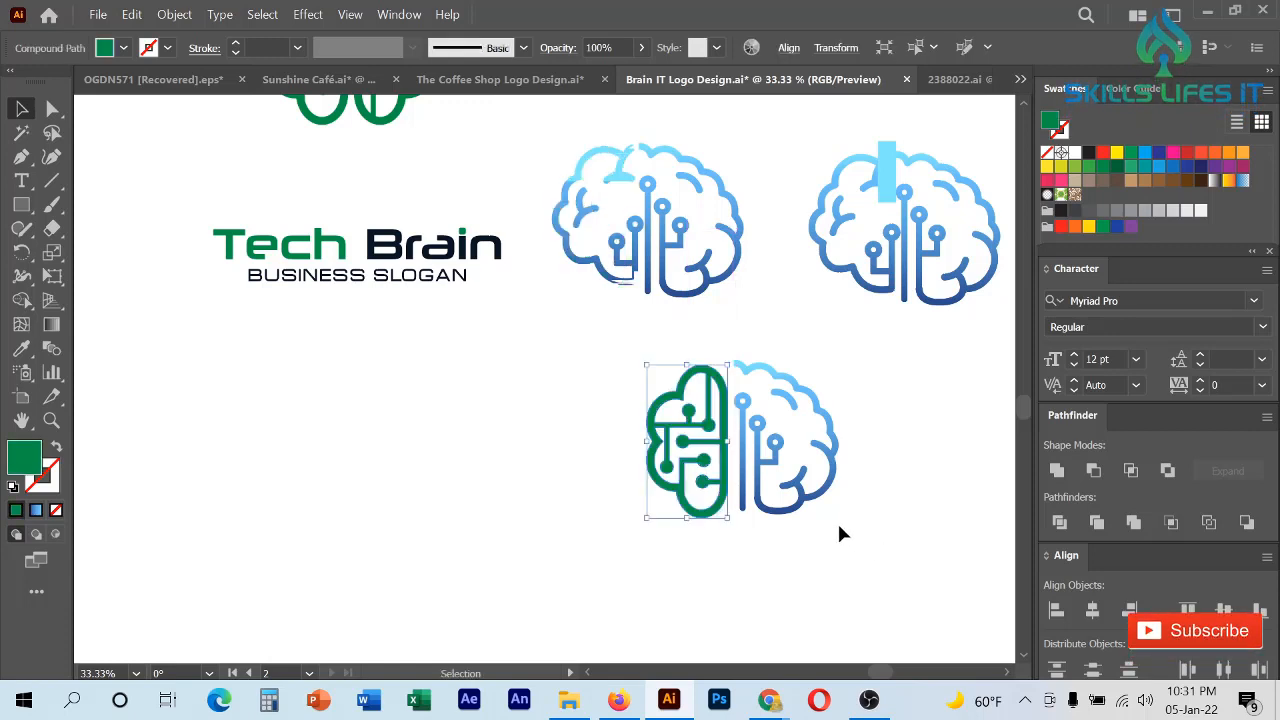
- Group all the pieces of the separated blue half
{"action": "scroll", "coordinate": [837, 521], "scroll_direction": "up", "scroll_amount": 1}
{"action": "left_click_drag", "start_coordinate": [847, 527], "coordinate": [684, 250]}
{"action": "right_click", "coordinate": [748, 218]}
{"action": "left_click", "coordinate": [805, 320]}
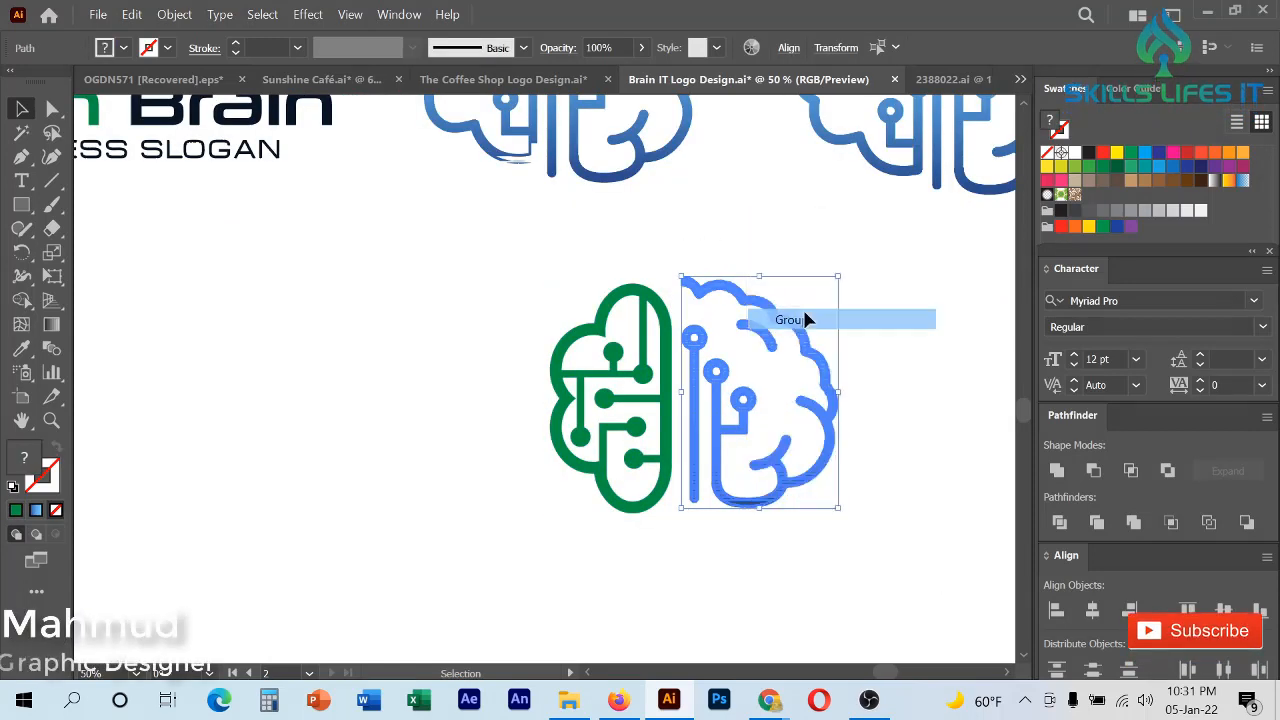
{"action": "left_click", "coordinate": [897, 495]}
- Align the green circuit half and the blue group on their vertical centres
{"action": "left_click_drag", "start_coordinate": [569, 252], "coordinate": [568, 251]}
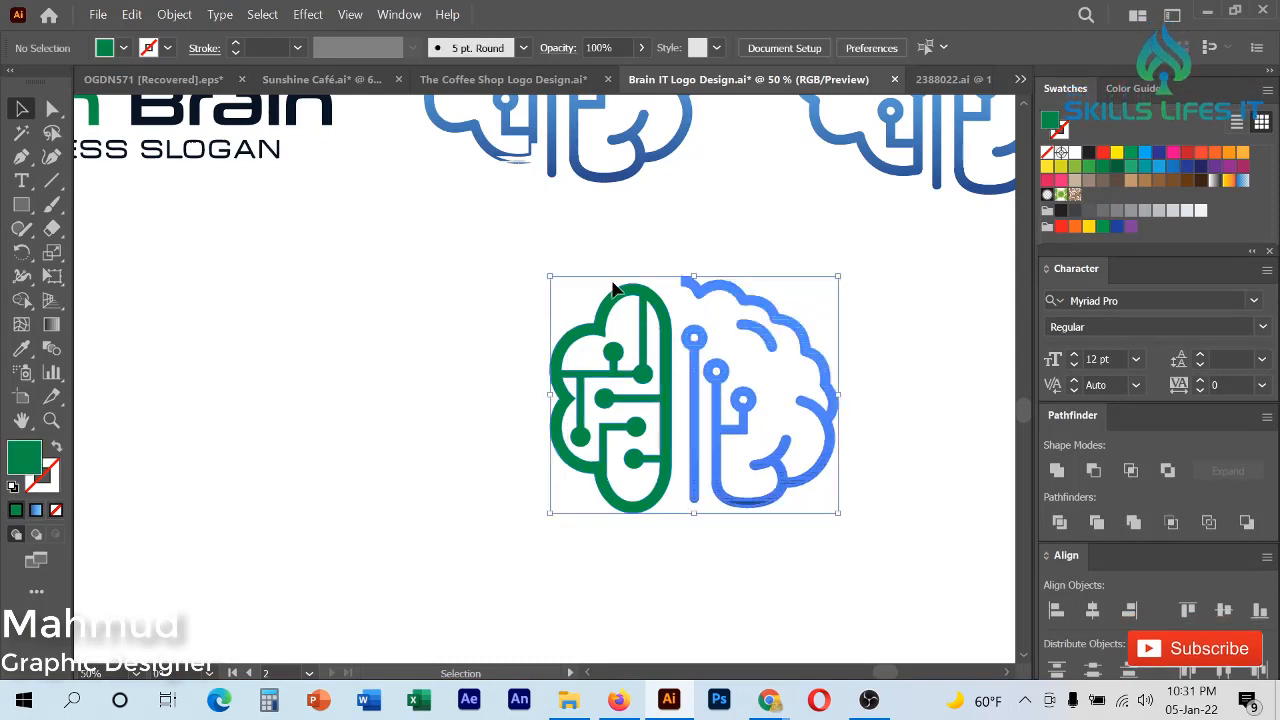
{"action": "left_click", "coordinate": [1225, 611]}
{"action": "left_click", "coordinate": [769, 586]}
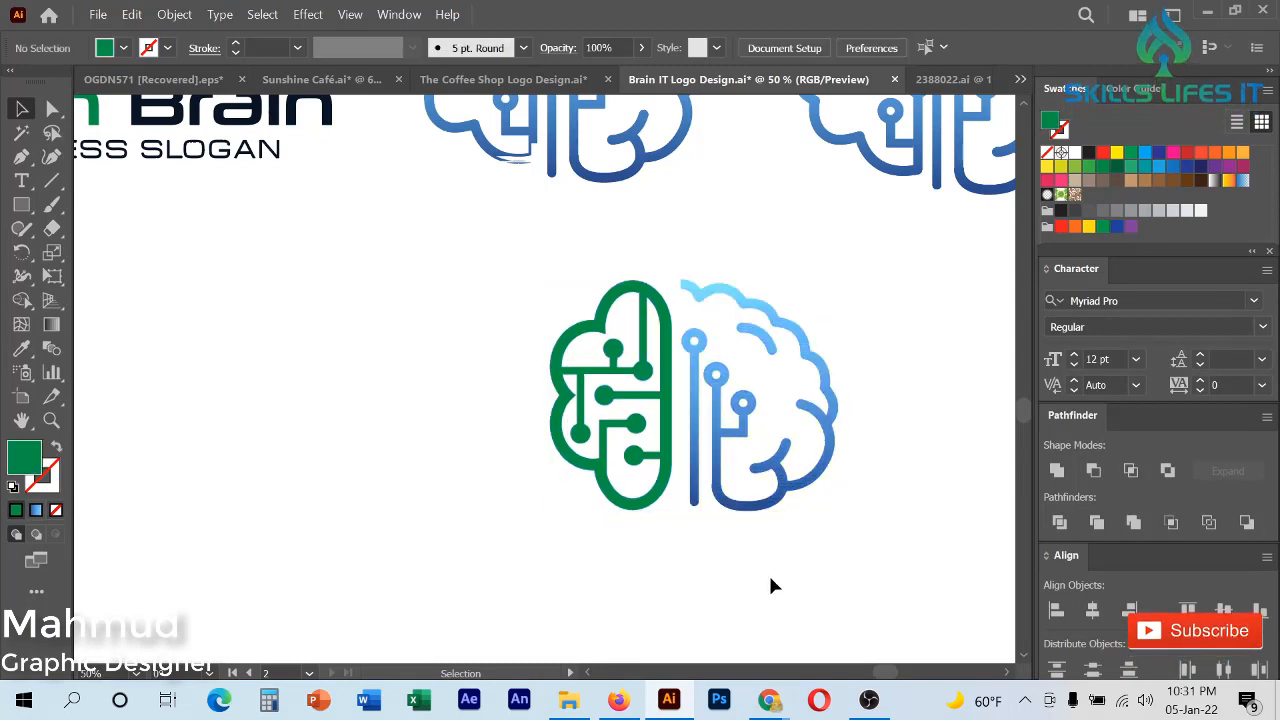
- Shift the green circuit half towards the blue group, leaving only a narrow gap beside its long vertical line
{"action": "left_click_drag", "start_coordinate": [668, 415], "coordinate": [706, 409]}
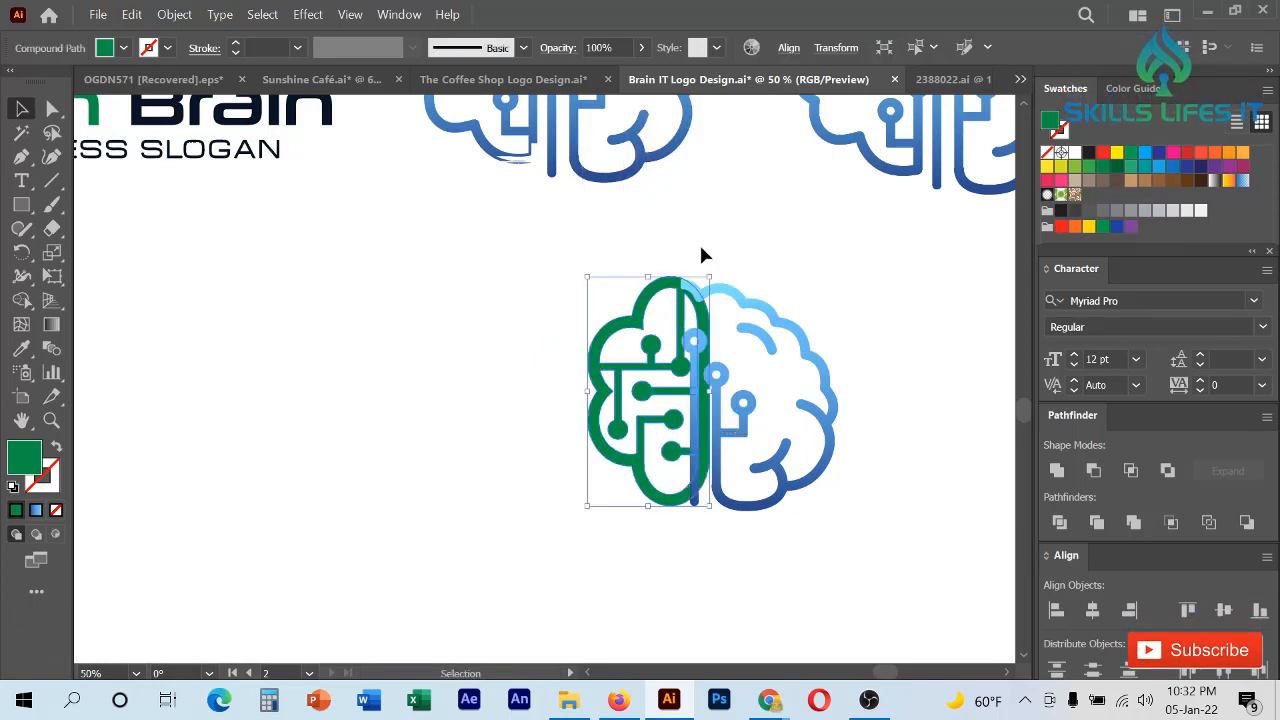
{"action": "left_click", "coordinate": [699, 242]}
{"action": "left_click_drag", "start_coordinate": [690, 320], "coordinate": [660, 320]}
{"action": "left_click", "coordinate": [752, 514]}
{"action": "scroll", "coordinate": [808, 342], "scroll_direction": "down", "scroll_amount": 2}
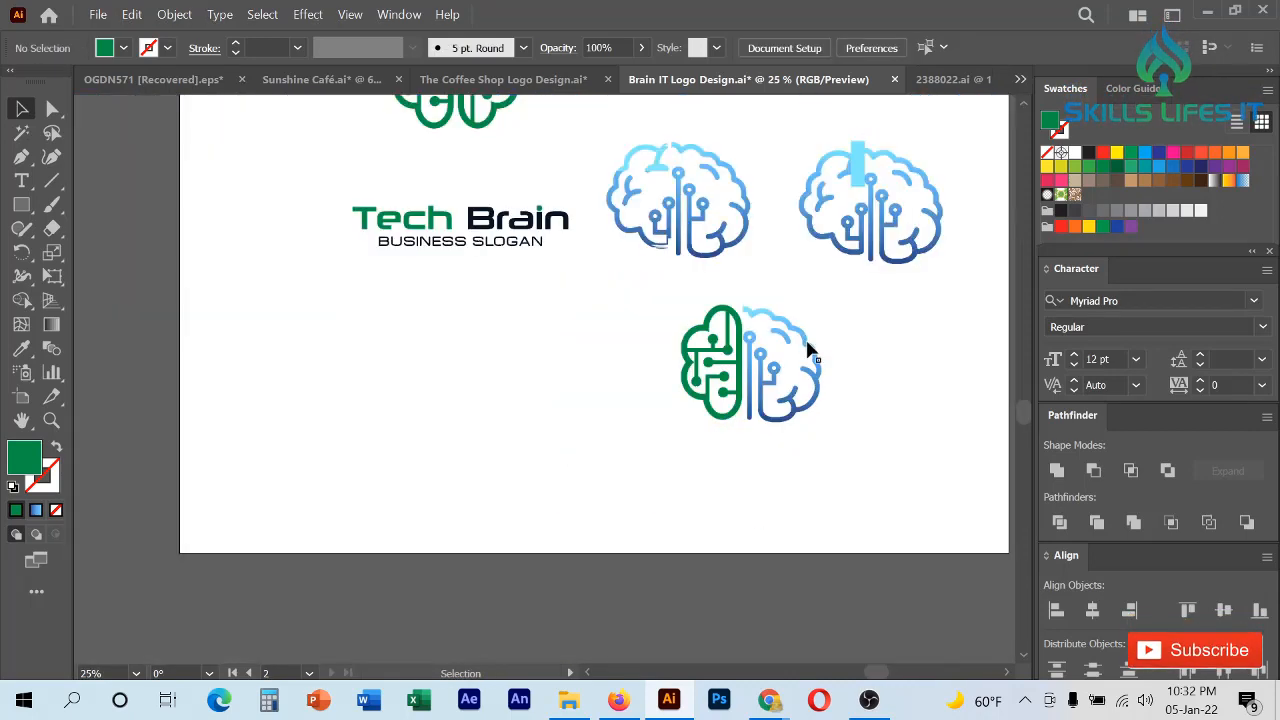
{"action": "scroll", "coordinate": [812, 355], "scroll_direction": "up", "scroll_amount": 4}
{"action": "scroll", "coordinate": [686, 232], "scroll_direction": "down", "scroll_amount": 1}
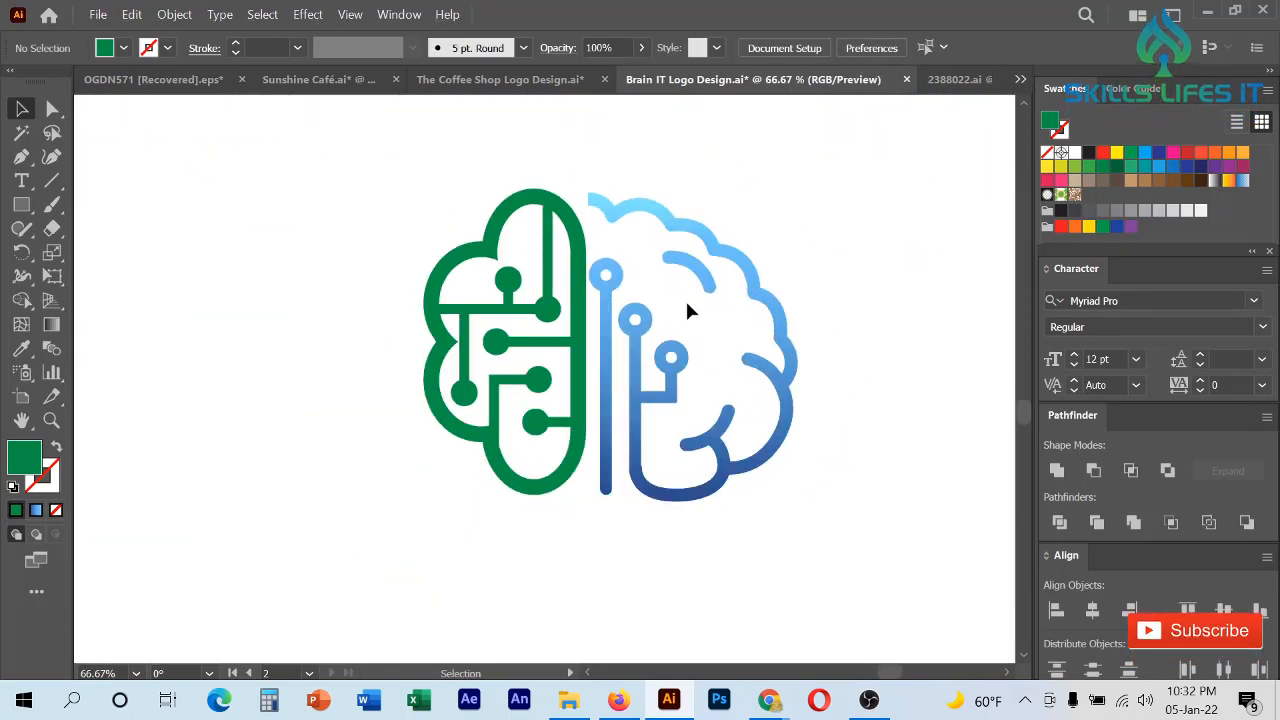
- Move the green circuit half so its straight inner edge lies behind the blue group's long vertical line
{"action": "left_click_drag", "start_coordinate": [580, 371], "coordinate": [605, 380]}
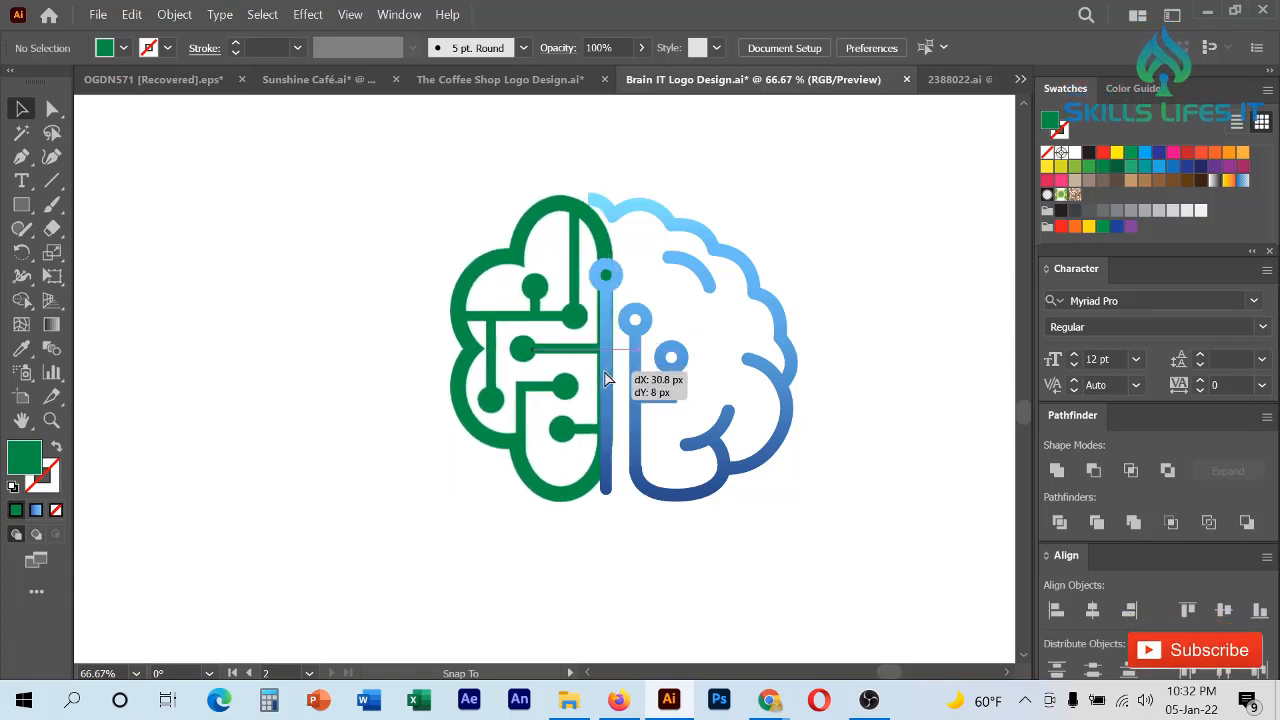
{"action": "scroll", "coordinate": [591, 483], "scroll_direction": "up", "scroll_amount": 3}
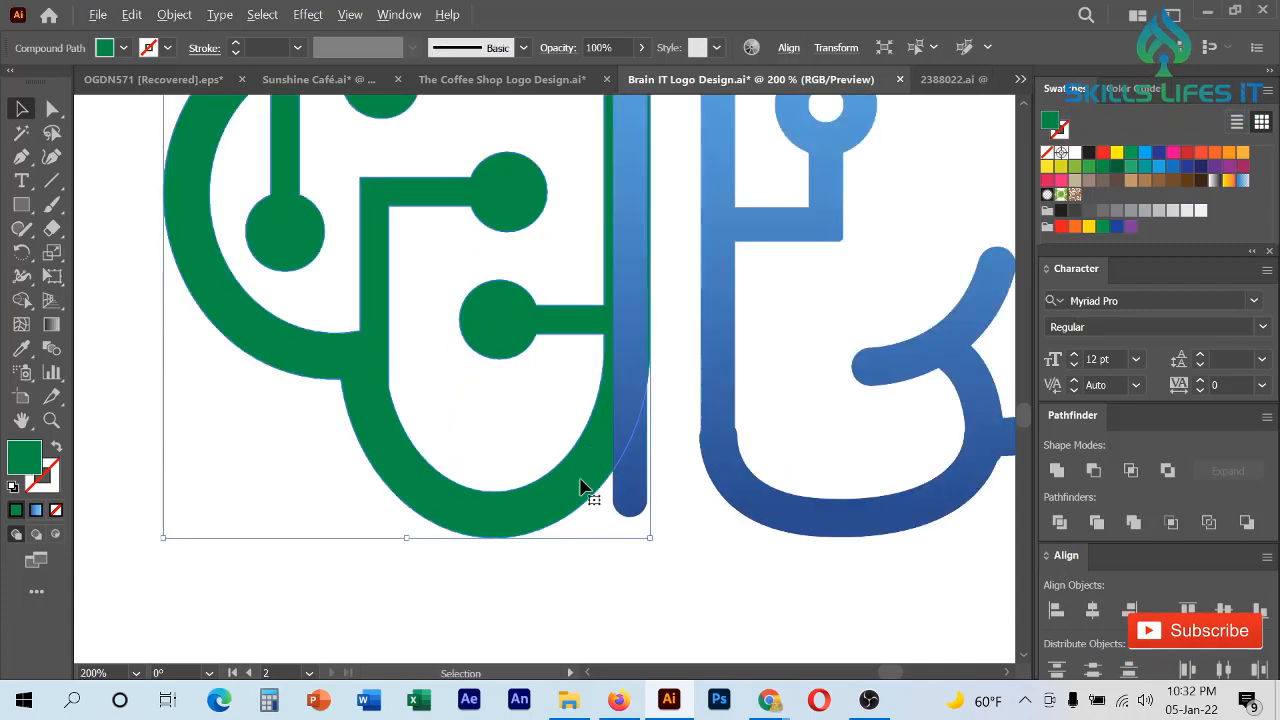
{"action": "left_click_drag", "start_coordinate": [581, 479], "coordinate": [587, 488]}
{"action": "scroll", "coordinate": [588, 493], "scroll_direction": "down", "scroll_amount": 3}
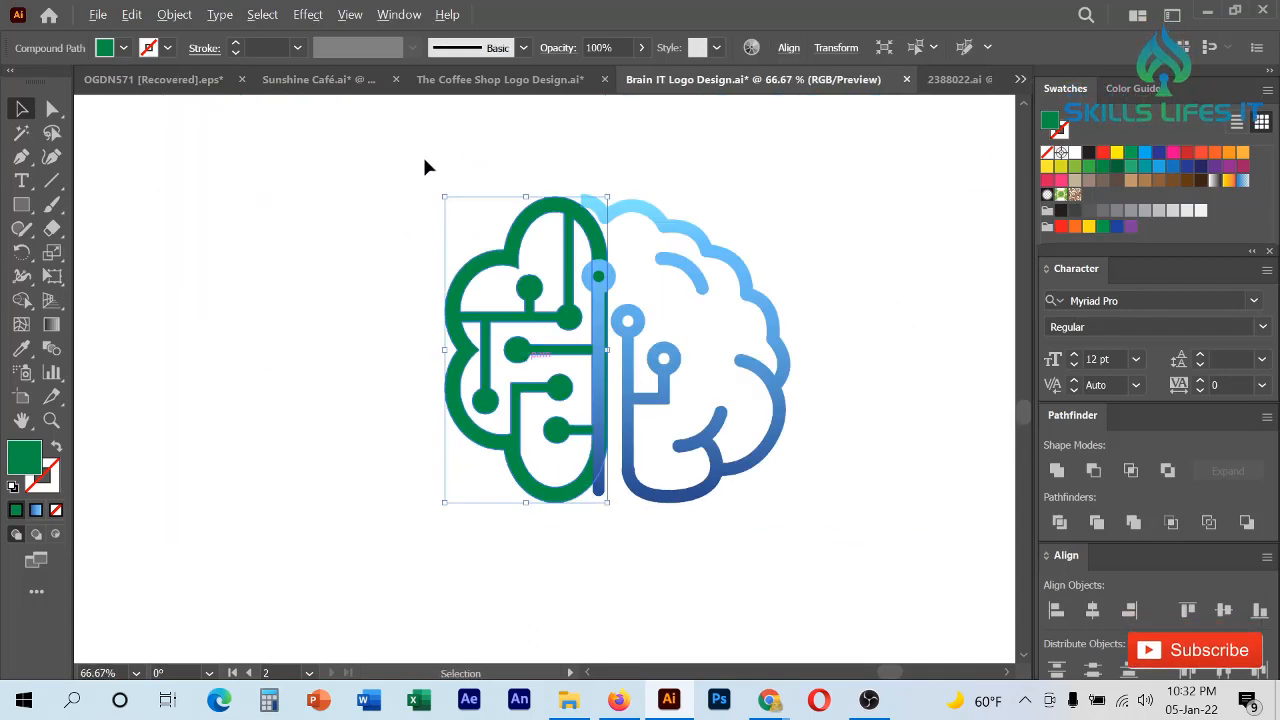
- Align the overlapping green half and blue group on their vertical centres again
{"action": "left_click_drag", "start_coordinate": [424, 166], "coordinate": [843, 540]}
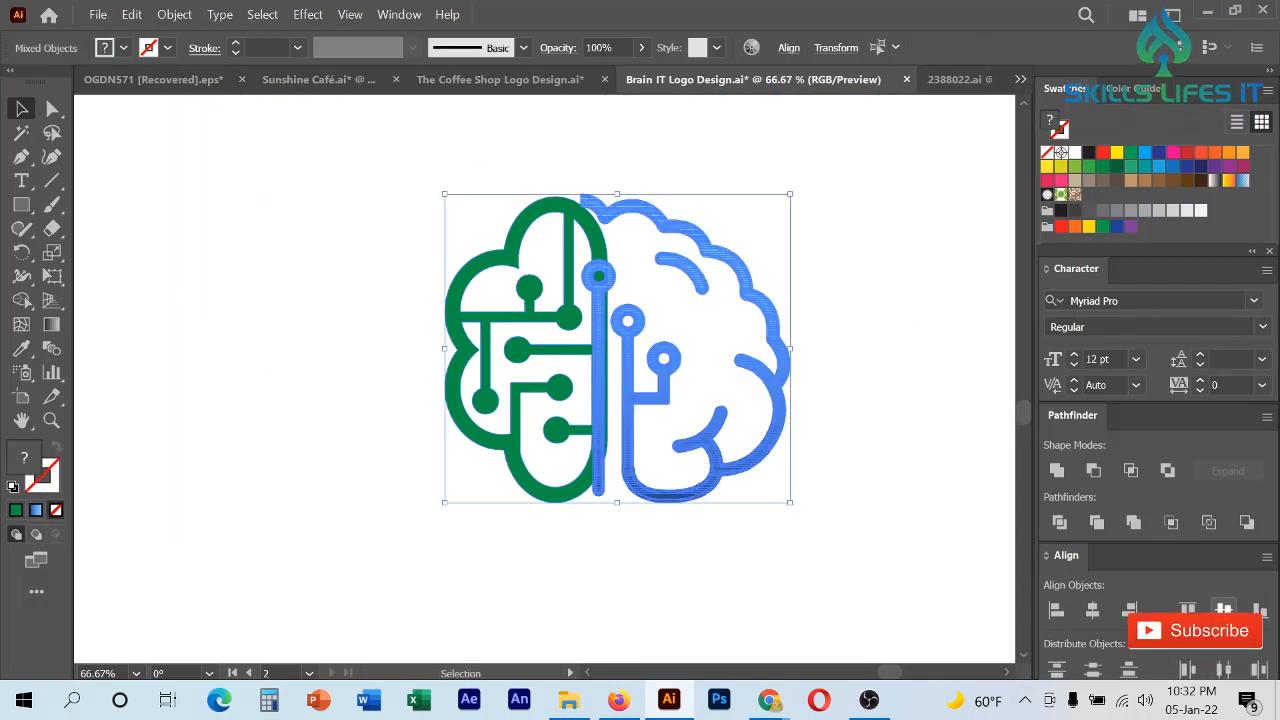
{"action": "left_click", "coordinate": [1226, 611]}
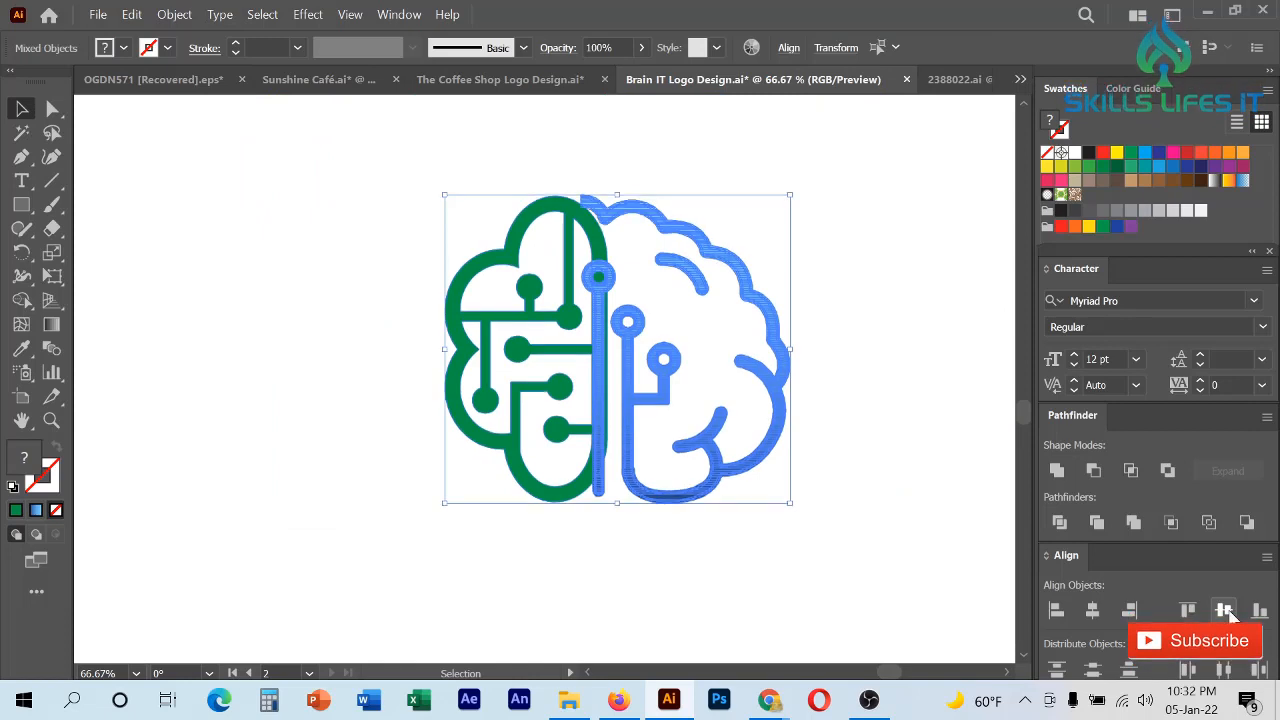
{"action": "left_click", "coordinate": [590, 578]}
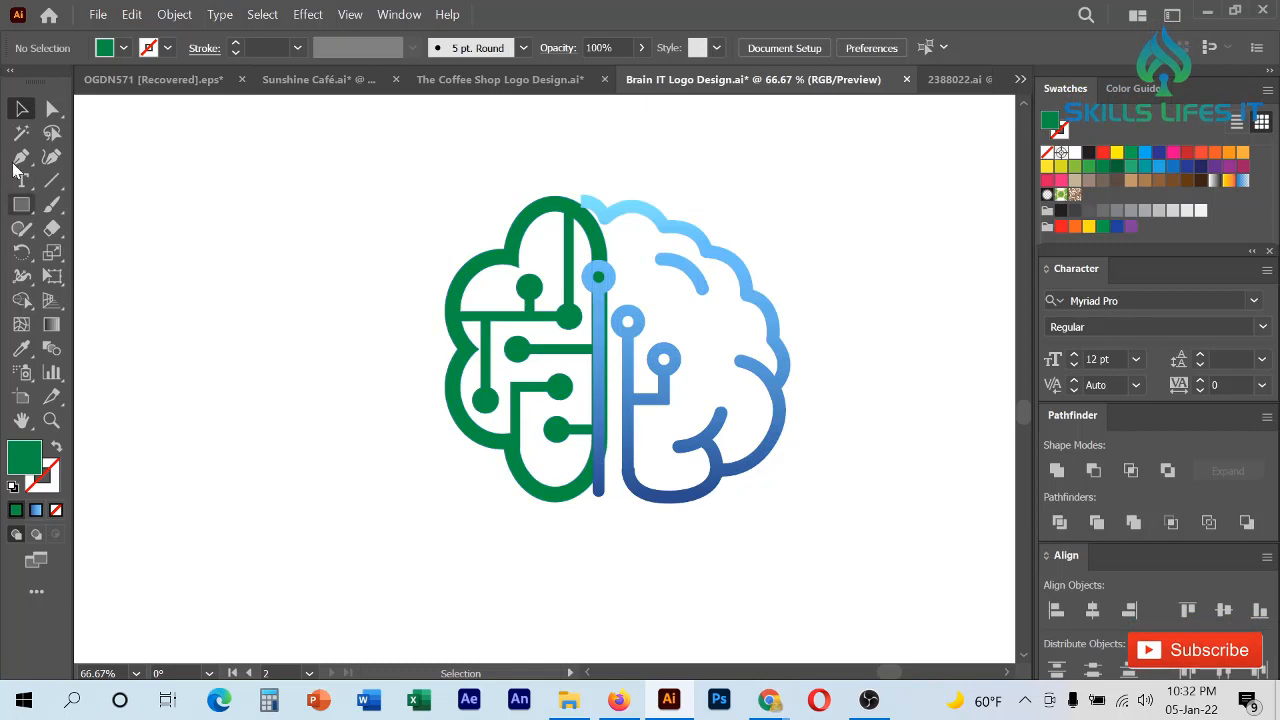
- Move the green circuit half horizontally away from the blue half so the two no longer overlap
{"action": "left_click", "coordinate": [52, 108]}
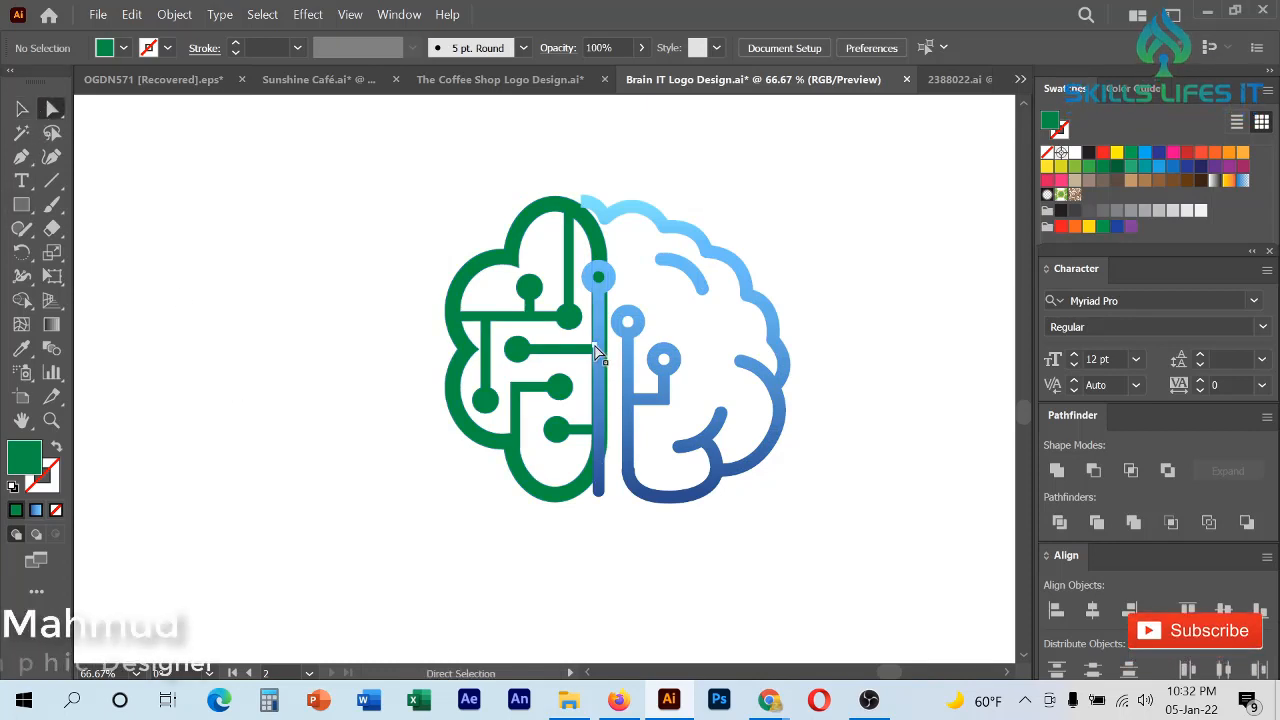
{"action": "left_click", "coordinate": [598, 346]}
{"action": "left_click", "coordinate": [20, 112]}
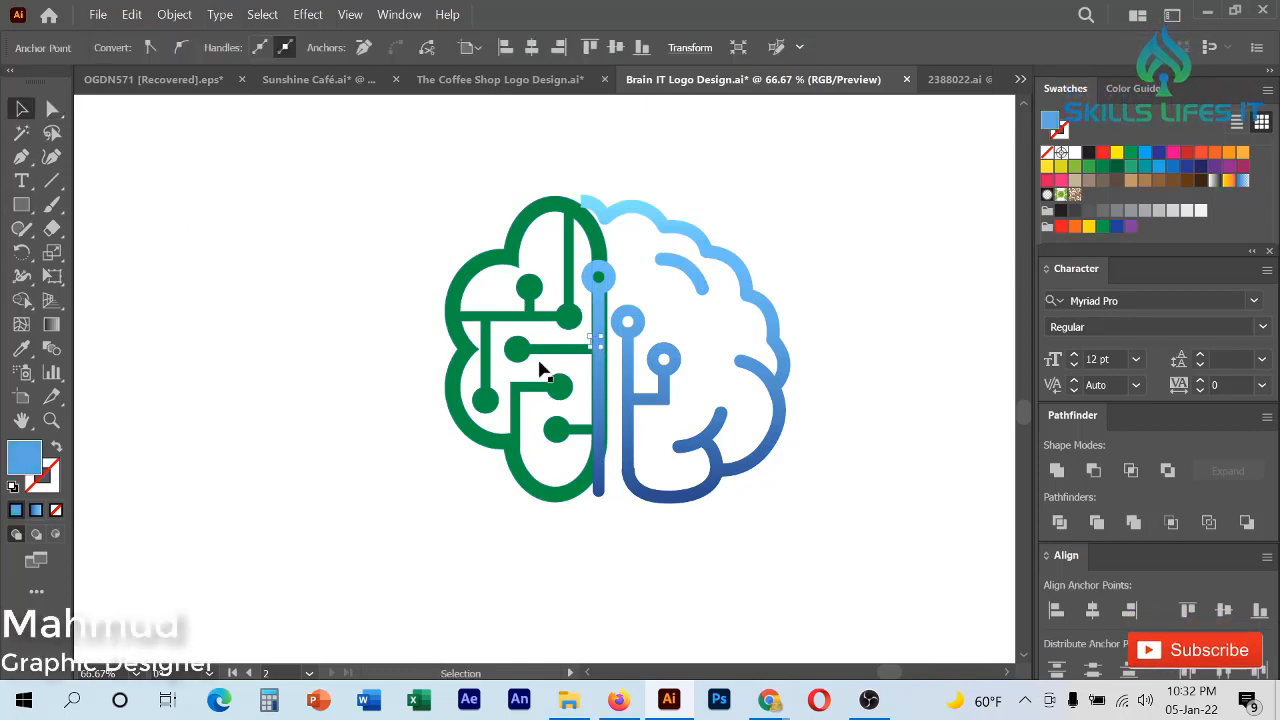
{"action": "left_click", "coordinate": [557, 311]}
{"action": "left_click_drag", "start_coordinate": [557, 318], "coordinate": [452, 318]}
- Ungroup the blue brain half and delete its long innermost vertical line with the ring node
{"action": "left_click_drag", "start_coordinate": [550, 270], "coordinate": [605, 525]}
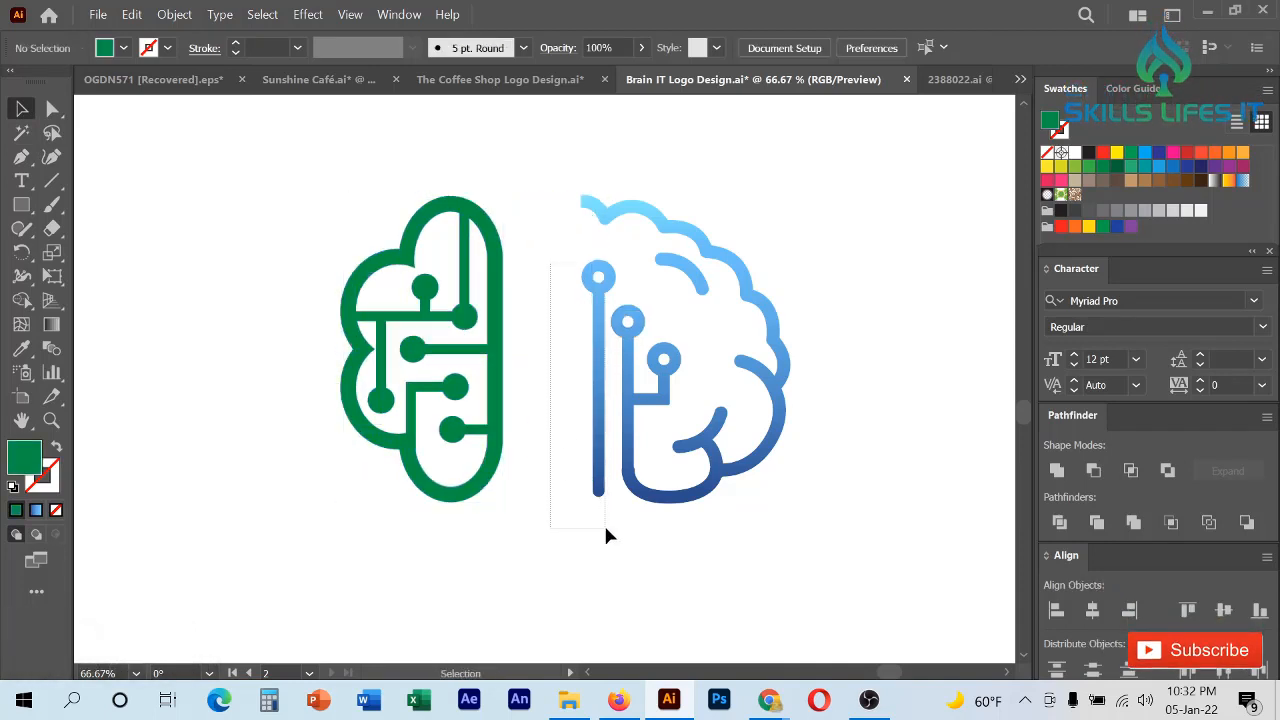
{"action": "right_click", "coordinate": [606, 211]}
{"action": "left_click", "coordinate": [537, 366]}
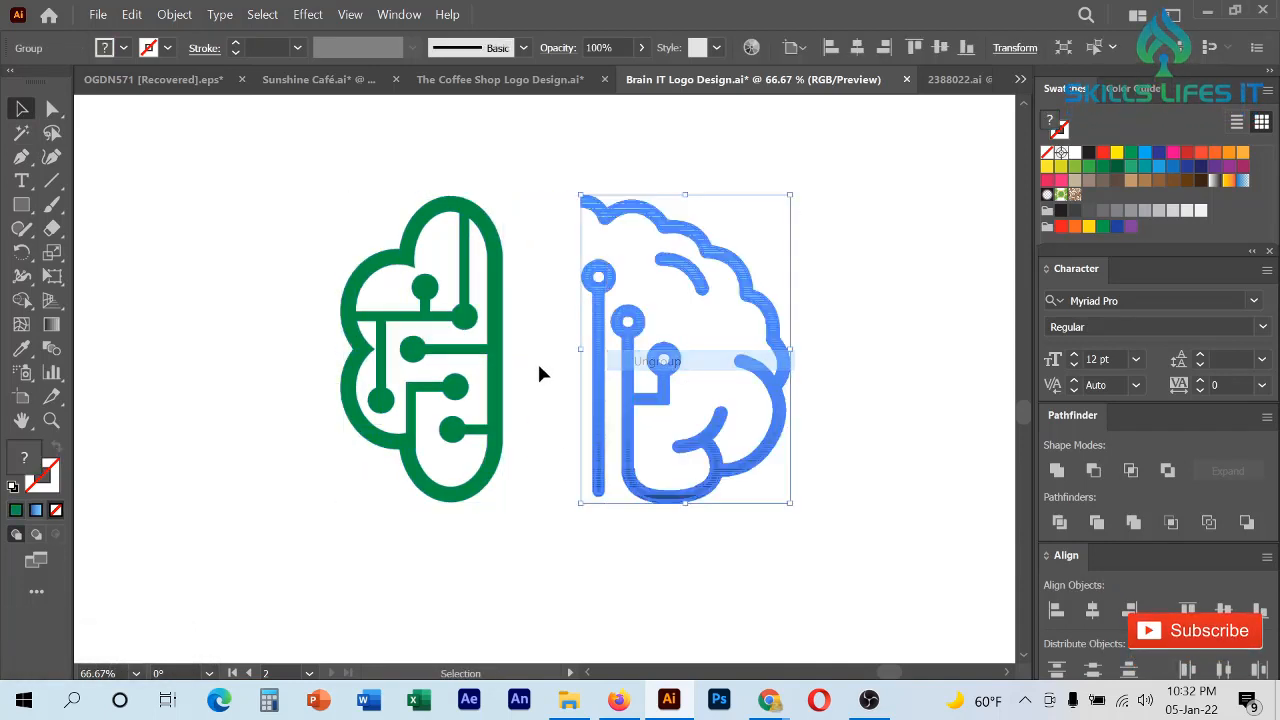
{"action": "left_click_drag", "start_coordinate": [574, 247], "coordinate": [607, 525]}
{"action": "key", "text": "Delete"}
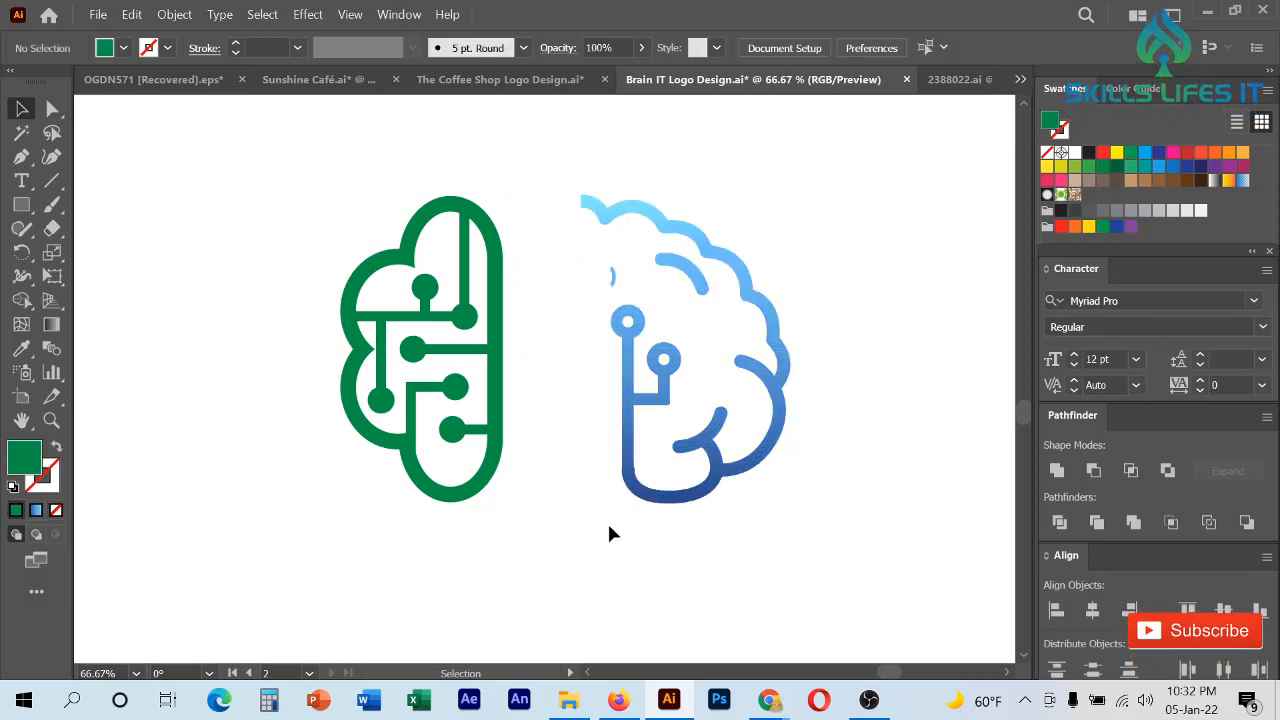
- Delete the small leftover fragments of the removed ring node inside the blue half
{"action": "left_click_drag", "start_coordinate": [630, 278], "coordinate": [623, 298]}
{"action": "key", "text": "Delete"}
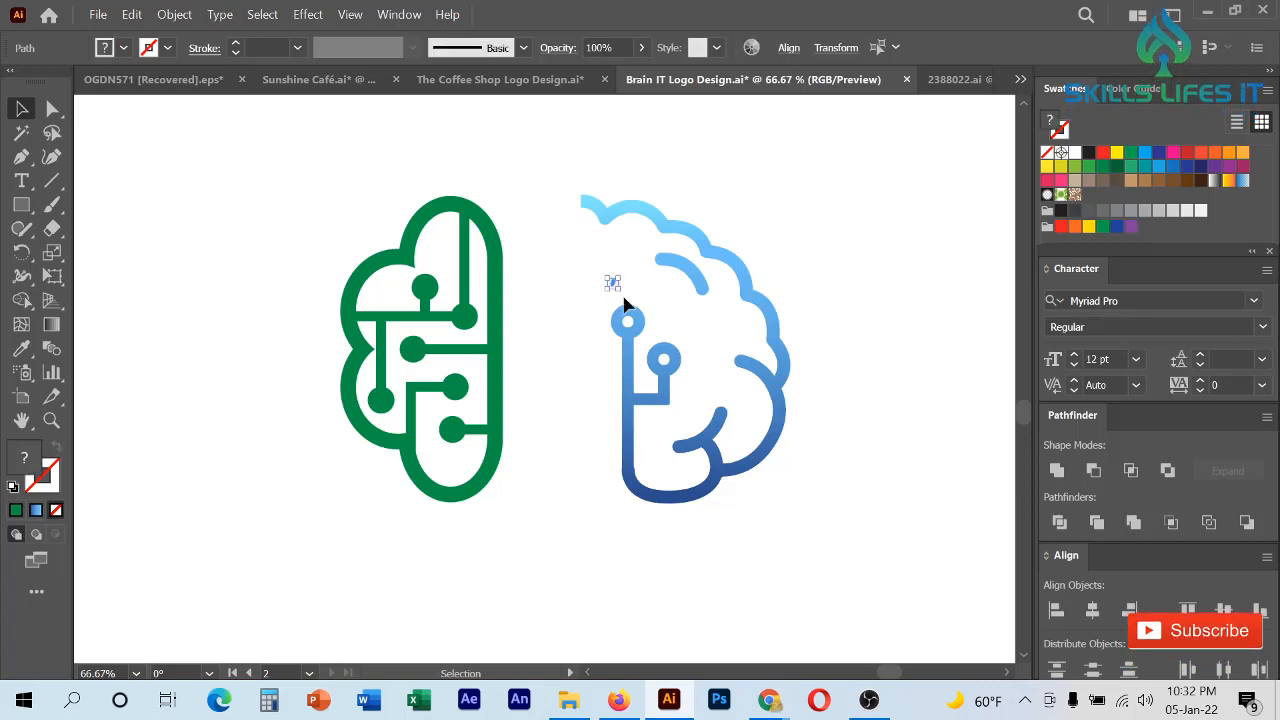
{"action": "key", "text": "Delete"}
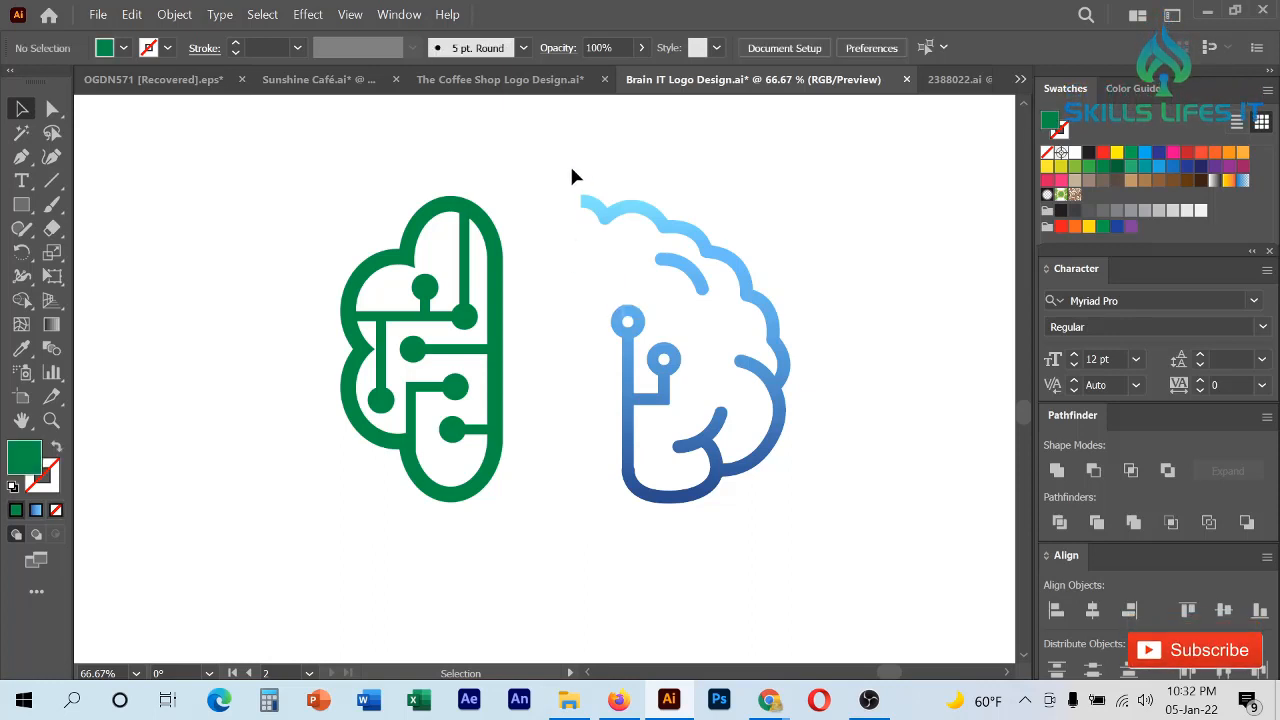
- Draw a tall green rectangle over the protruding inner end of the blue half's upper outline and divide the two shapes with Pathfinder
{"action": "scroll", "coordinate": [607, 283], "scroll_direction": "up", "scroll_amount": 1}
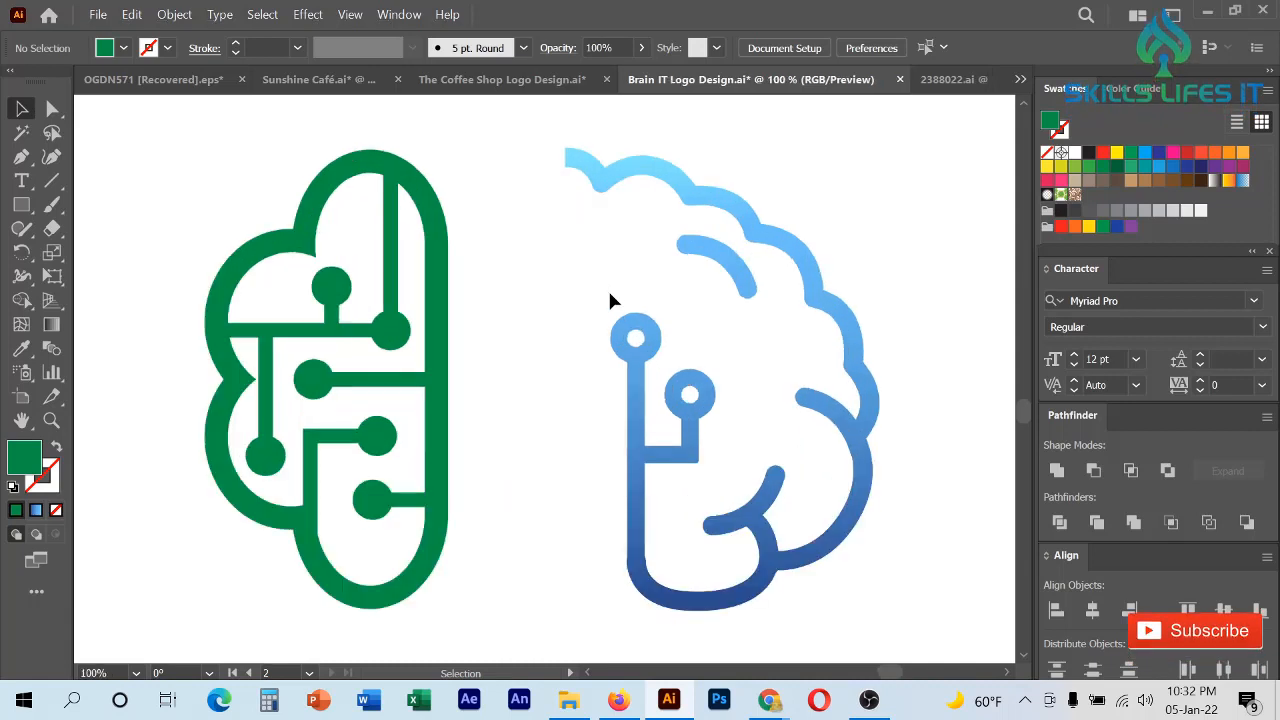
{"action": "scroll", "coordinate": [607, 288], "scroll_direction": "up", "scroll_amount": 1}
{"action": "left_click", "coordinate": [25, 208]}
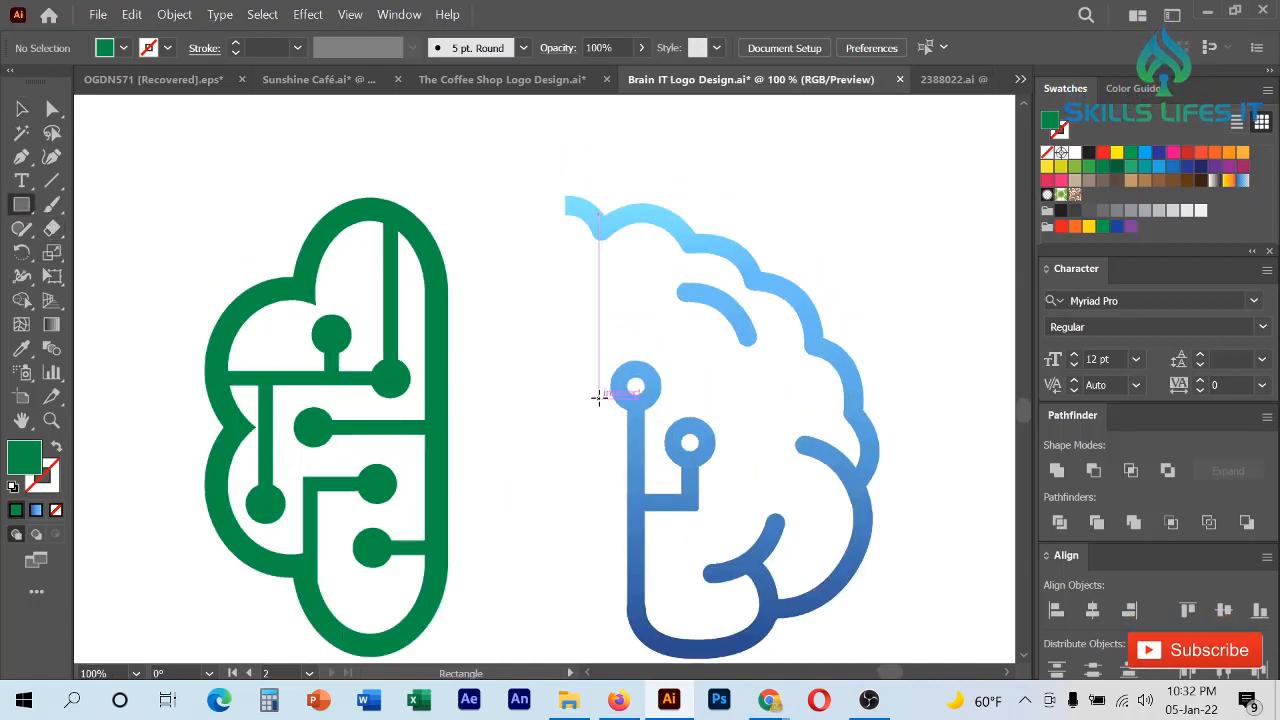
{"action": "left_click_drag", "start_coordinate": [493, 131], "coordinate": [609, 388]}
{"action": "key", "text": "v"}
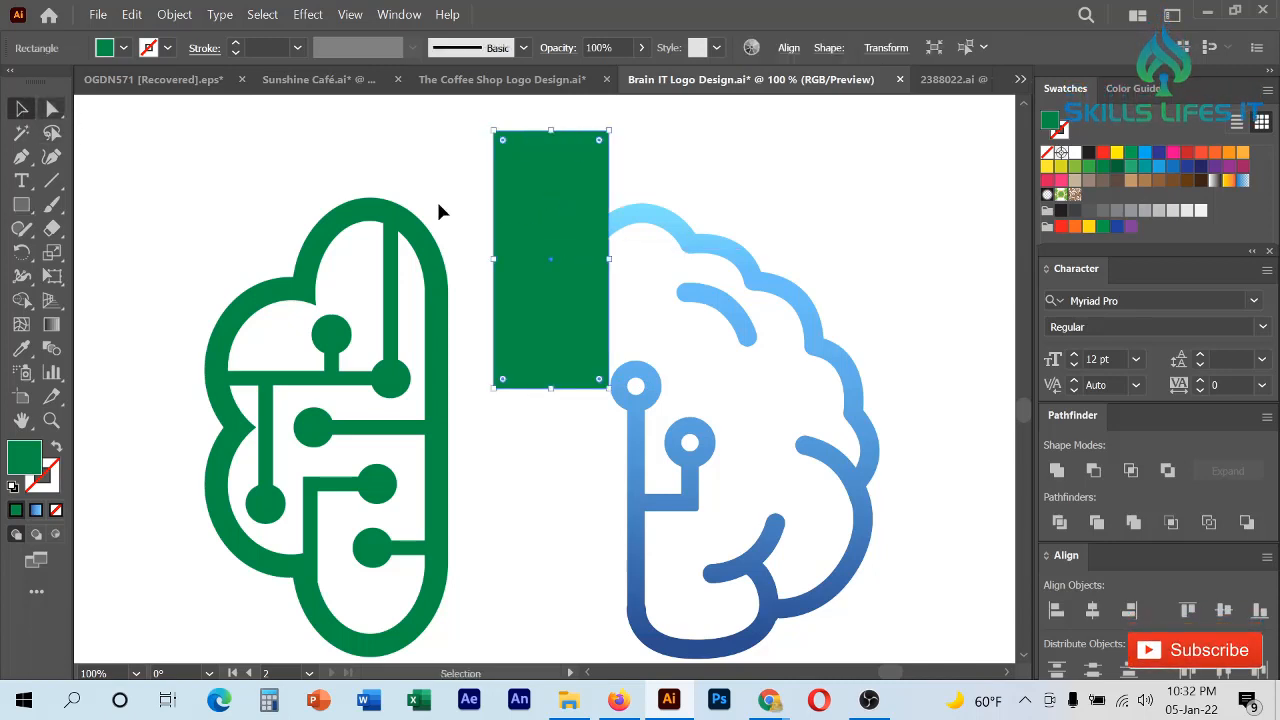
{"action": "left_click", "coordinate": [726, 249], "text": "shift"}
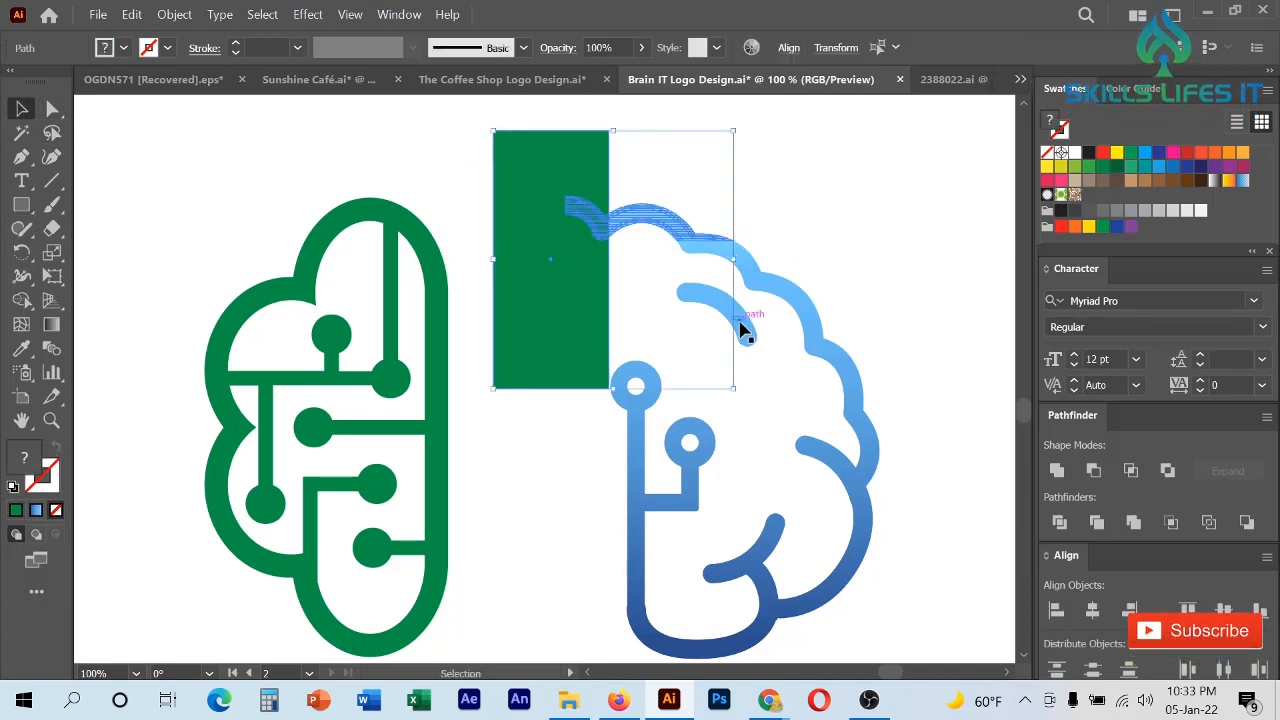
{"action": "left_click", "coordinate": [1059, 522]}
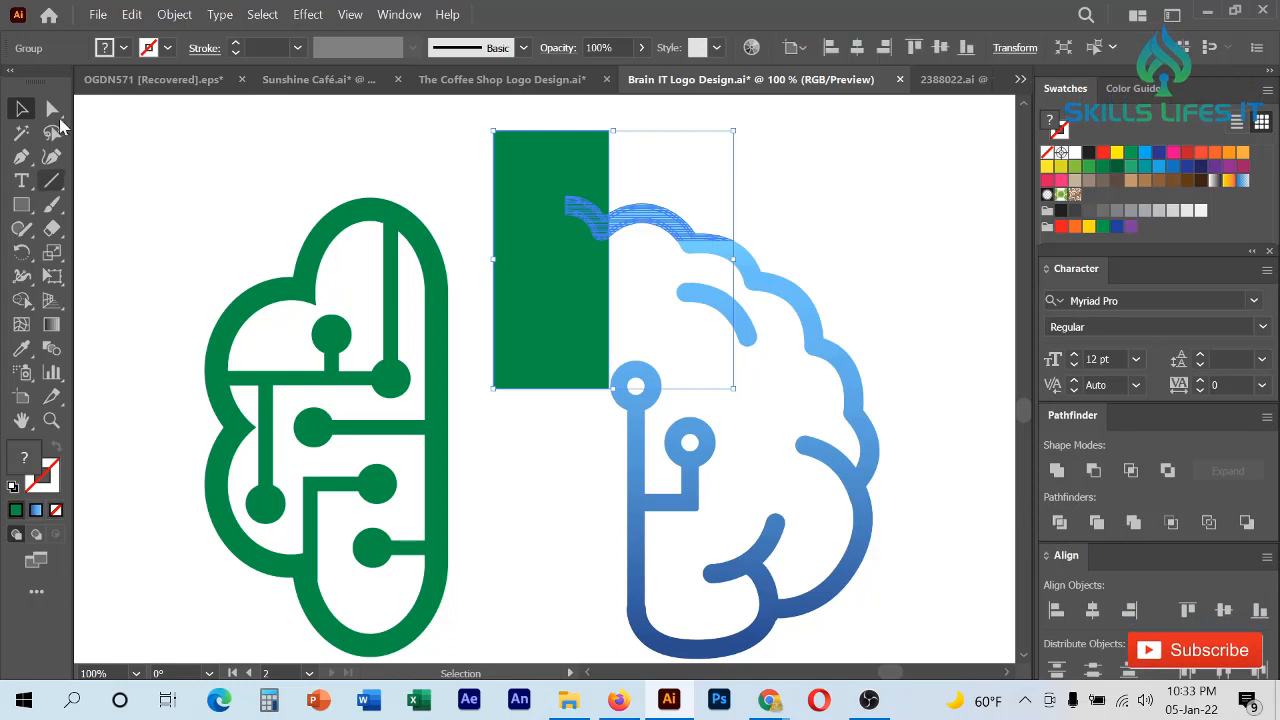
- Delete the green rectangle and the cut-off pieces at the inner end of the blue upper outline
{"action": "left_click", "coordinate": [52, 108]}
{"action": "left_click", "coordinate": [469, 119]}
{"action": "left_click_drag", "start_coordinate": [547, 109], "coordinate": [593, 459]}
{"action": "key", "text": "Delete"}
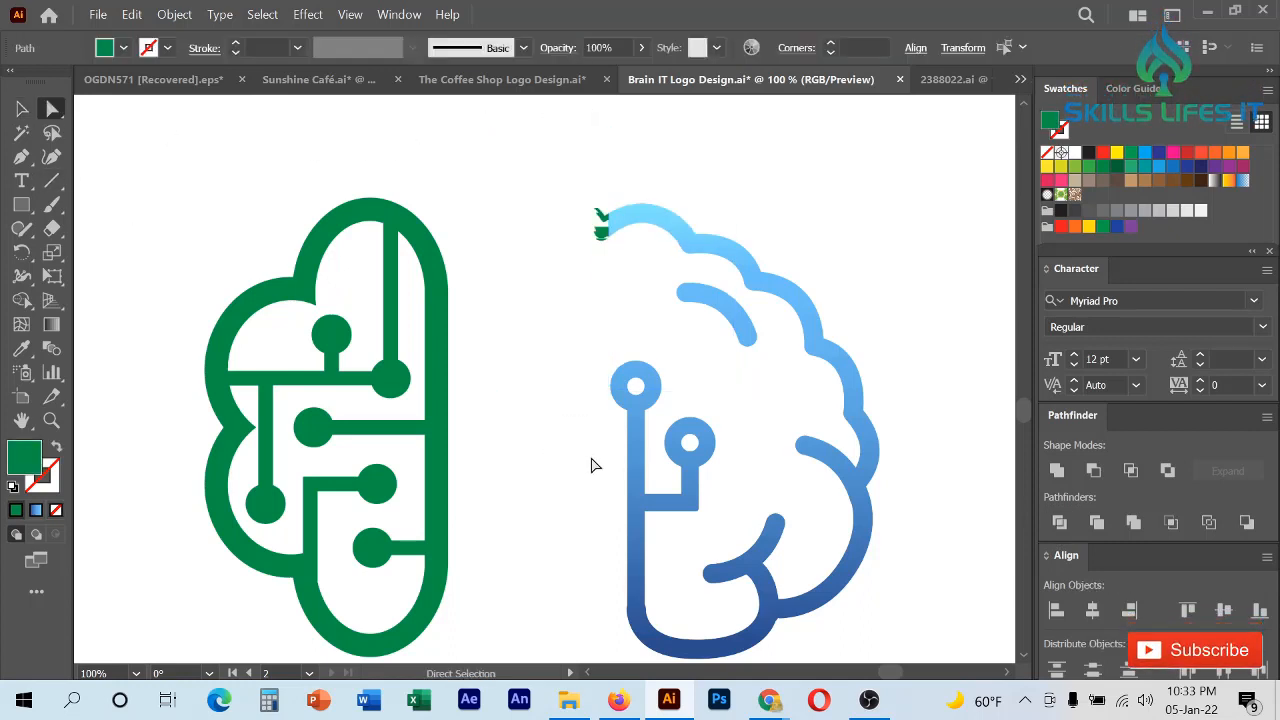
{"action": "left_click_drag", "start_coordinate": [566, 165], "coordinate": [610, 330]}
{"action": "key", "text": "Delete"}
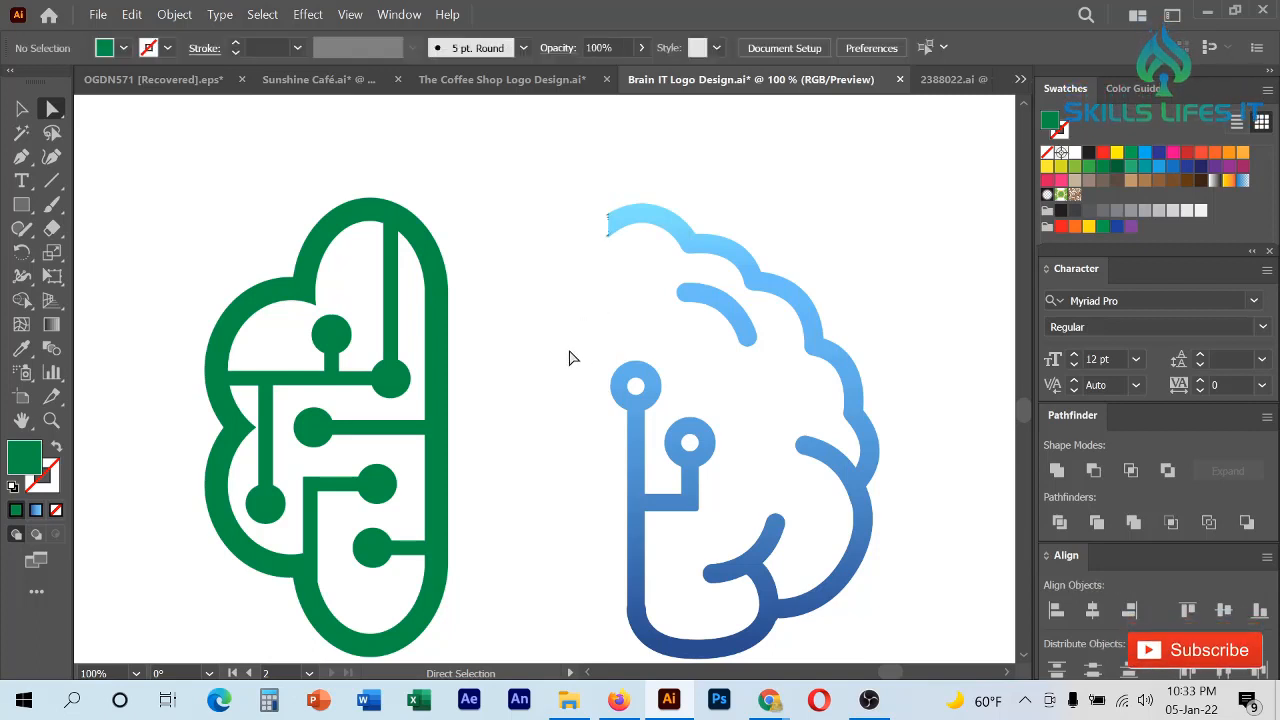
- Move the green circuit half next to the blue half, leaving a narrow gap between them
{"action": "left_click", "coordinate": [21, 108]}
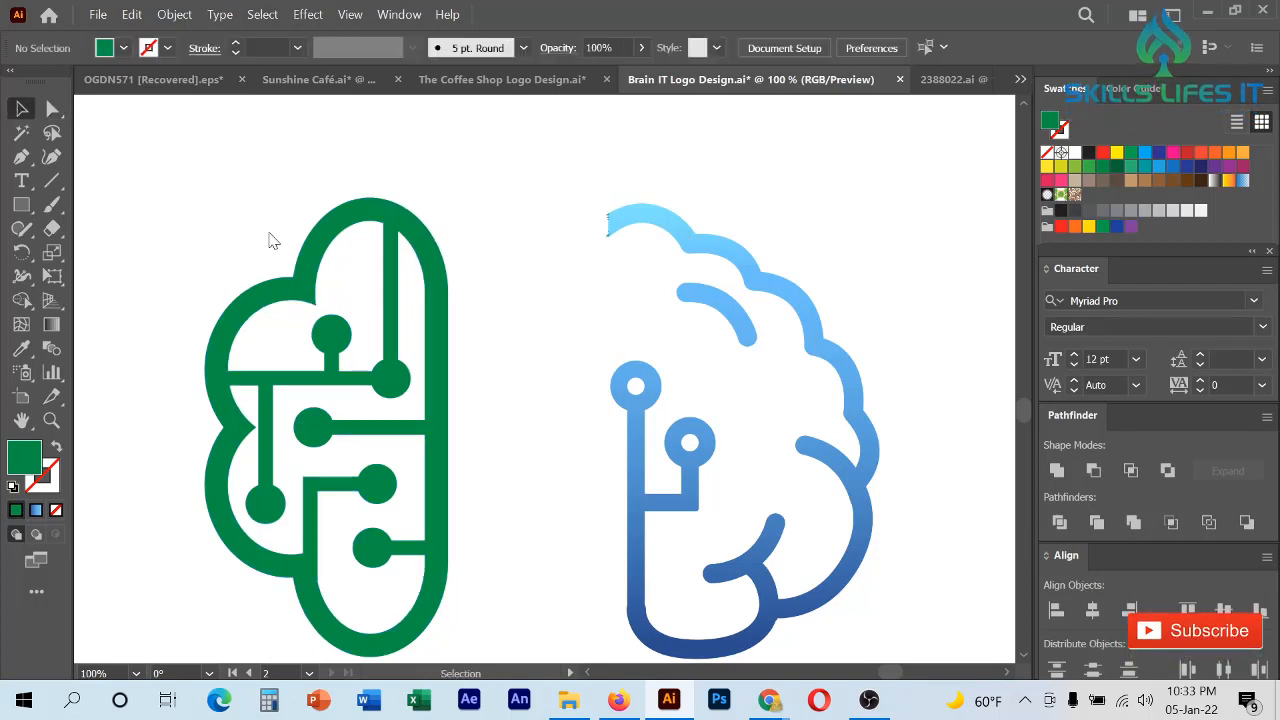
{"action": "scroll", "coordinate": [564, 287], "scroll_direction": "down", "scroll_amount": 1}
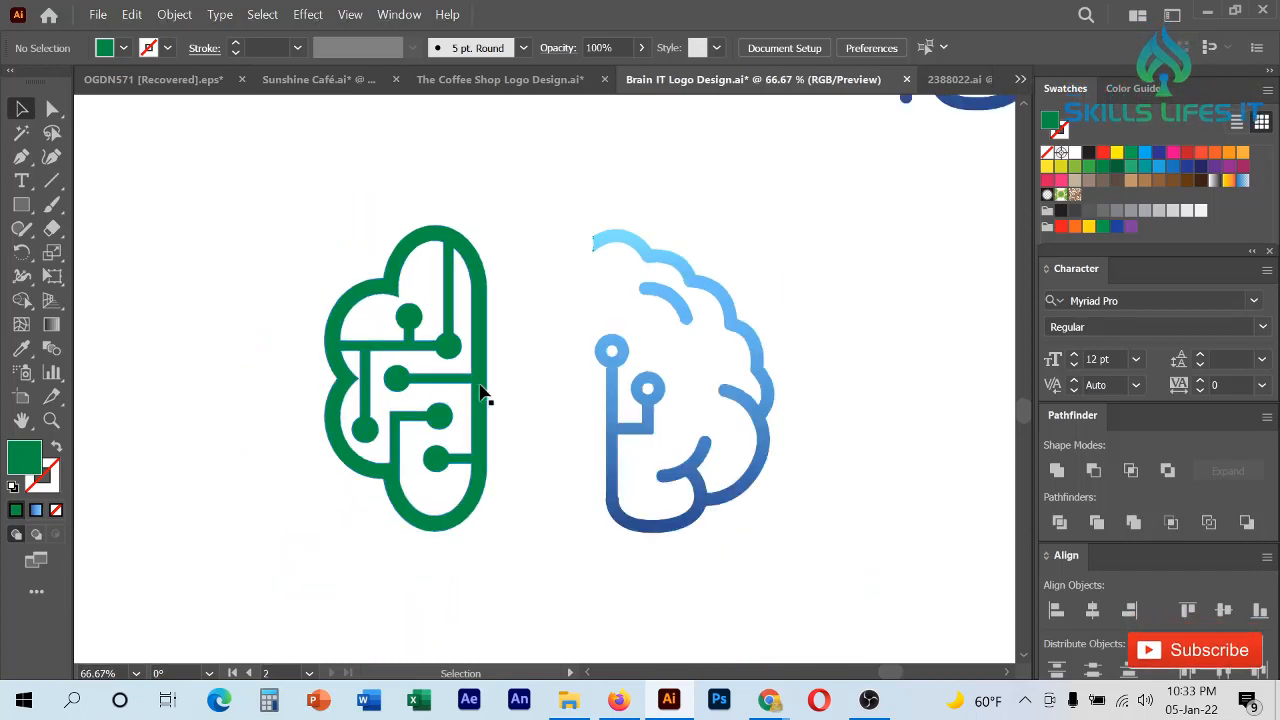
{"action": "left_click_drag", "start_coordinate": [483, 397], "coordinate": [578, 393]}
{"action": "left_click", "coordinate": [869, 453]}
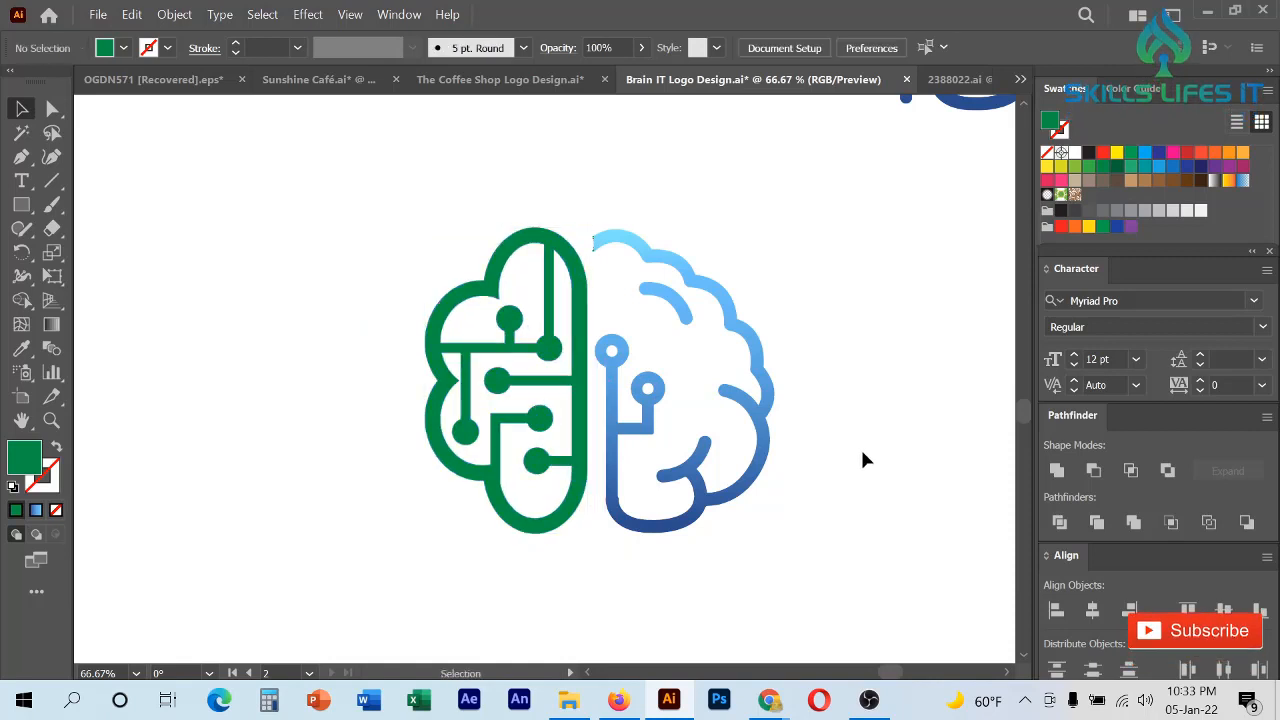
- Group the green circuit half with all the pieces of the blue half
{"action": "scroll", "coordinate": [796, 417], "scroll_direction": "down", "scroll_amount": 2}
{"action": "left_click_drag", "start_coordinate": [798, 477], "coordinate": [576, 346]}
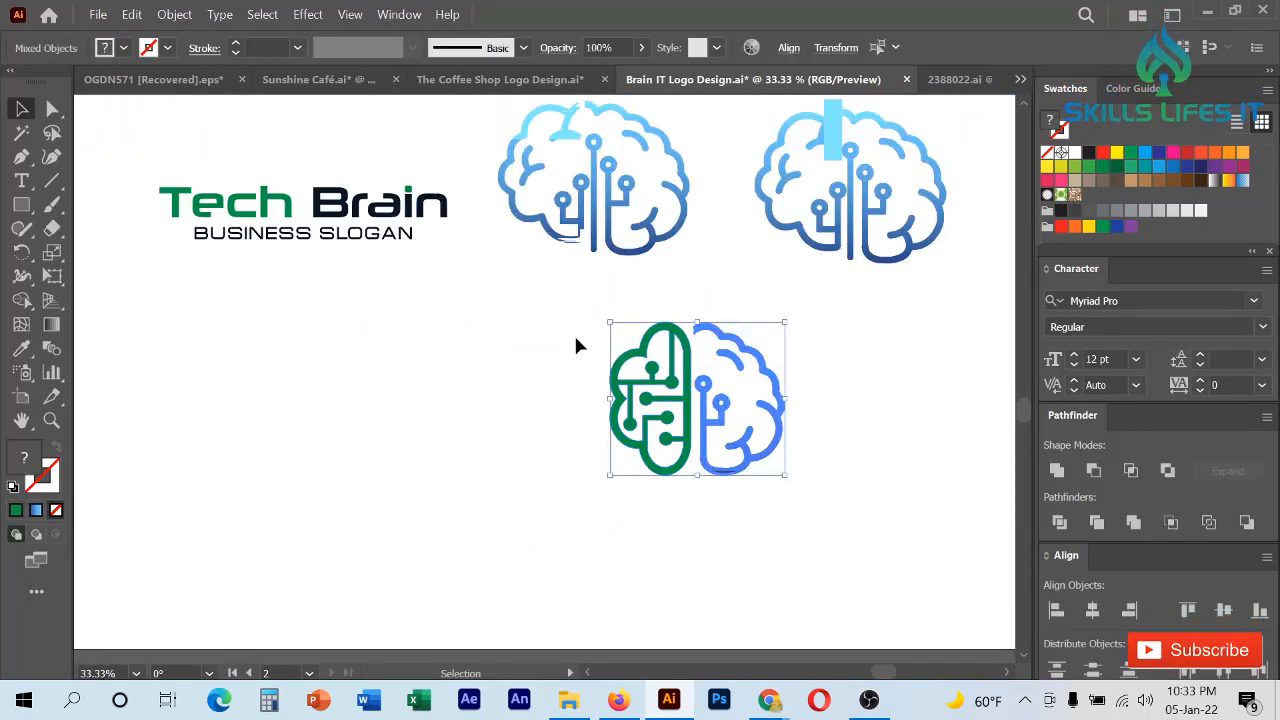
{"action": "right_click", "coordinate": [823, 363]}
{"action": "left_click", "coordinate": [866, 498]}
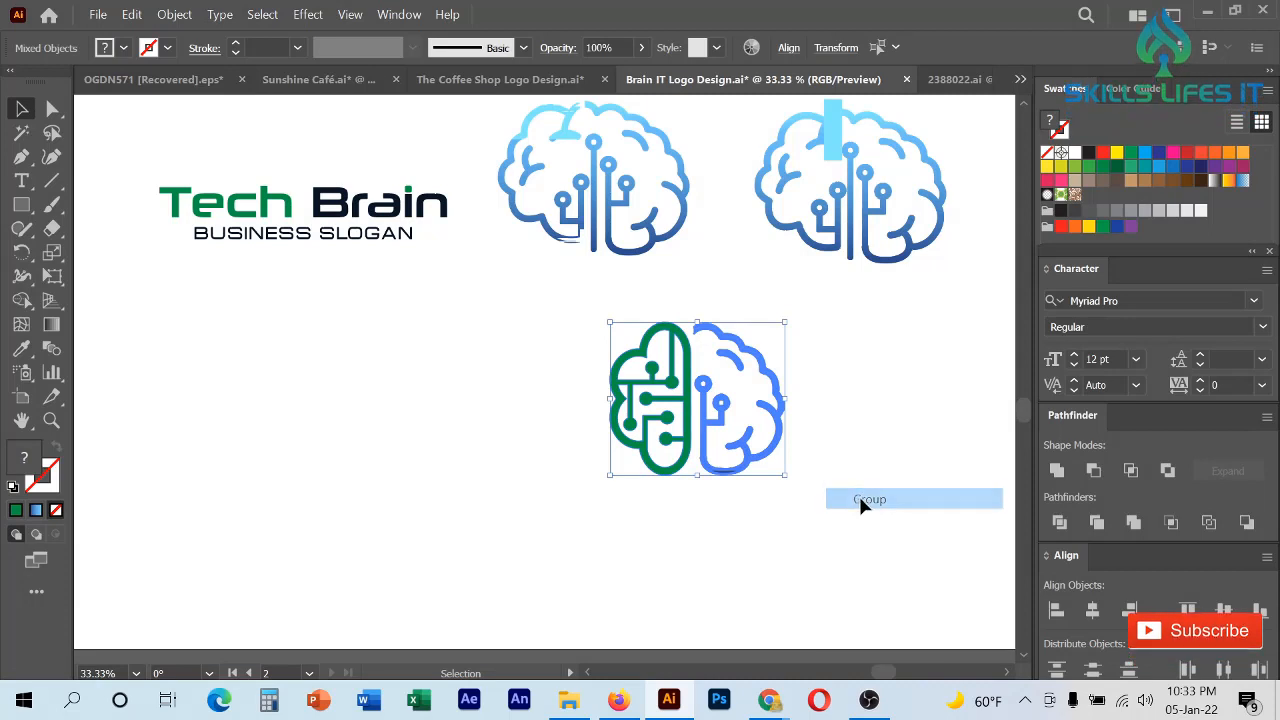
- Align the brain group on its vertical centre and move it down to the empty area below the two blue brains
{"action": "left_click", "coordinate": [1222, 614]}
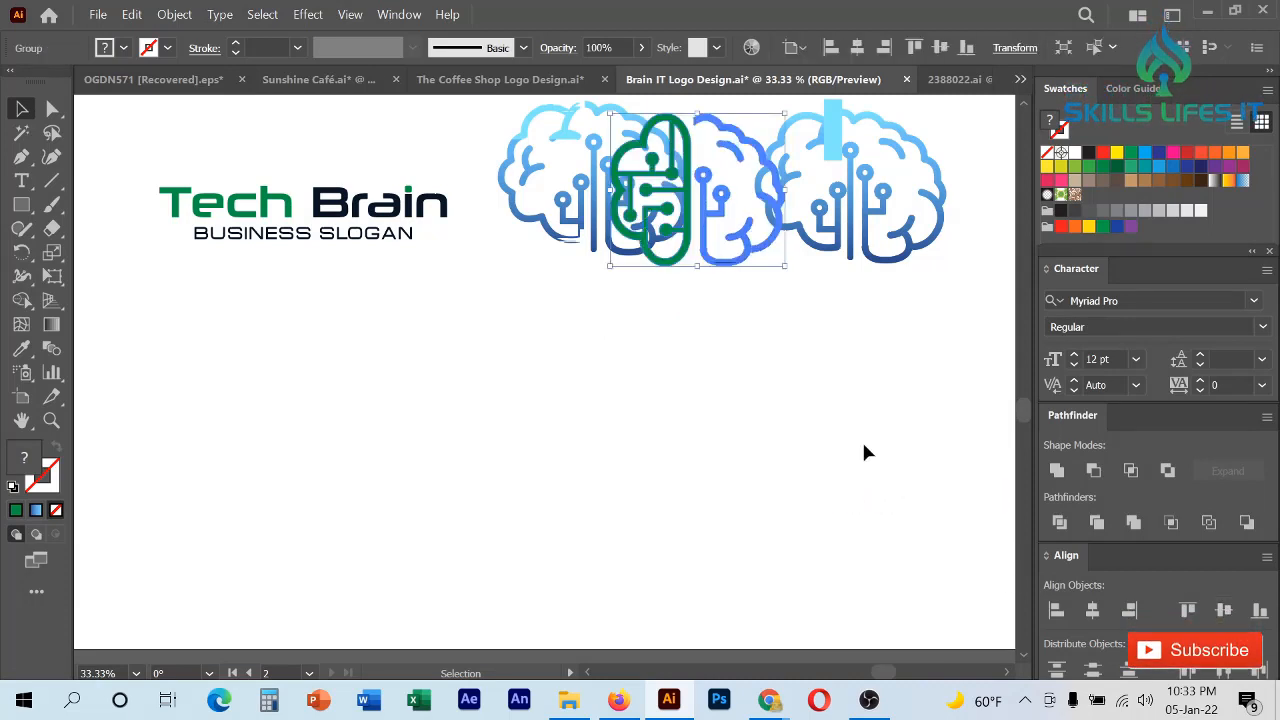
{"action": "scroll", "coordinate": [860, 452], "scroll_direction": "up", "scroll_amount": 1}
{"action": "left_click_drag", "start_coordinate": [694, 157], "coordinate": [728, 487]}
{"action": "left_click_drag", "start_coordinate": [717, 428], "coordinate": [717, 428]}
{"action": "scroll", "coordinate": [666, 449], "scroll_direction": "up", "scroll_amount": 1}
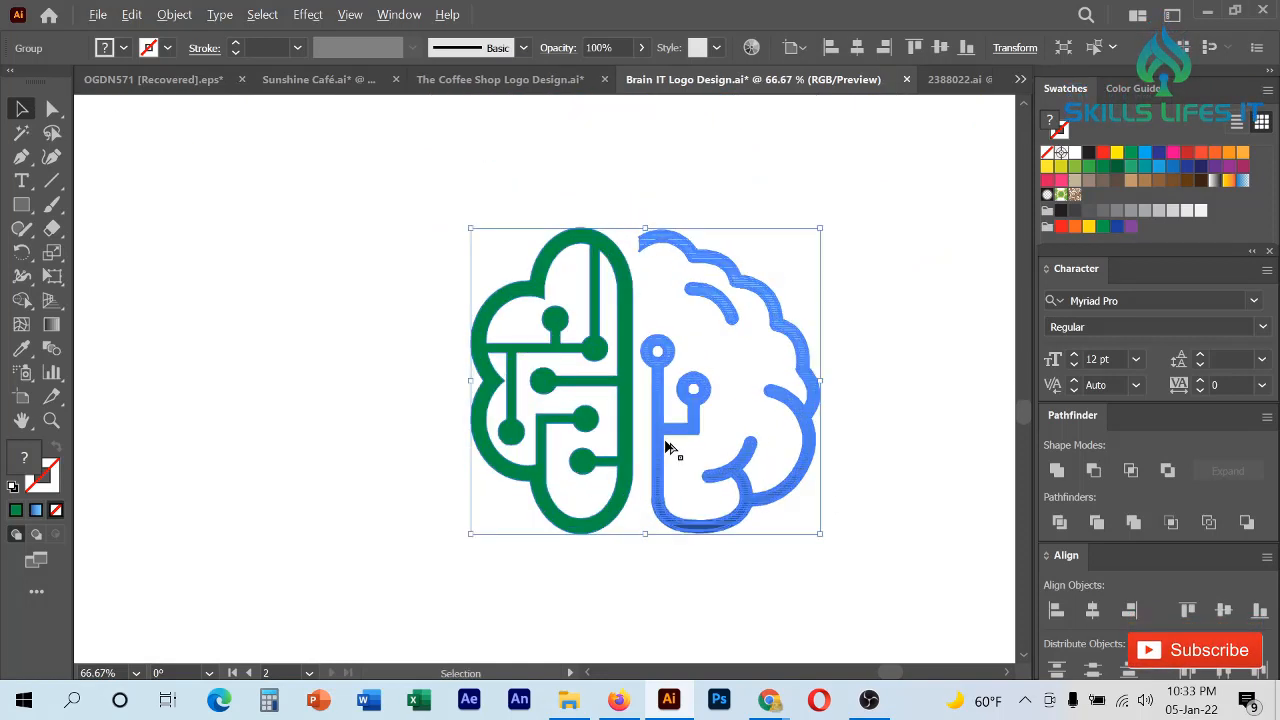
- Recolour the green circuit half with the dark blue sampled from the lower curve of the gradient half
{"action": "key", "text": "a"}
{"action": "left_click", "coordinate": [258, 187]}
{"action": "left_click_drag", "start_coordinate": [436, 186], "coordinate": [609, 537]}
{"action": "left_click", "coordinate": [21, 348]}
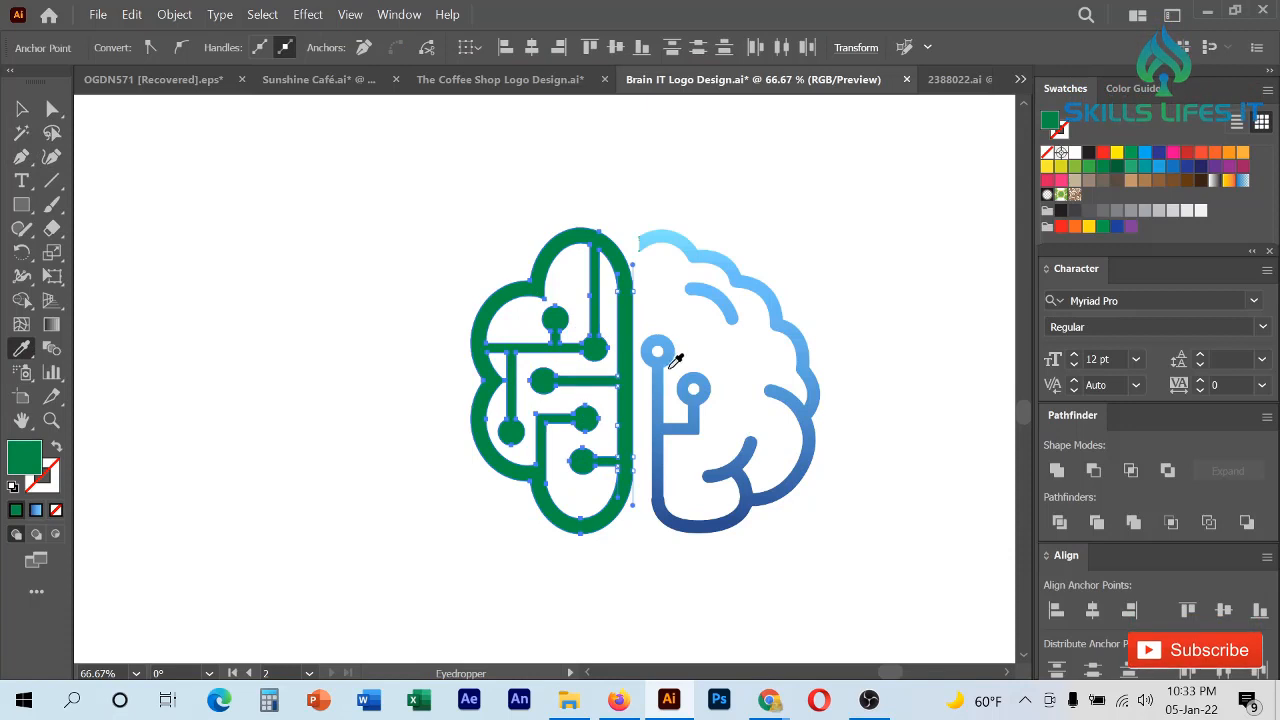
{"action": "left_click", "coordinate": [663, 365]}
{"action": "left_click", "coordinate": [659, 424]}
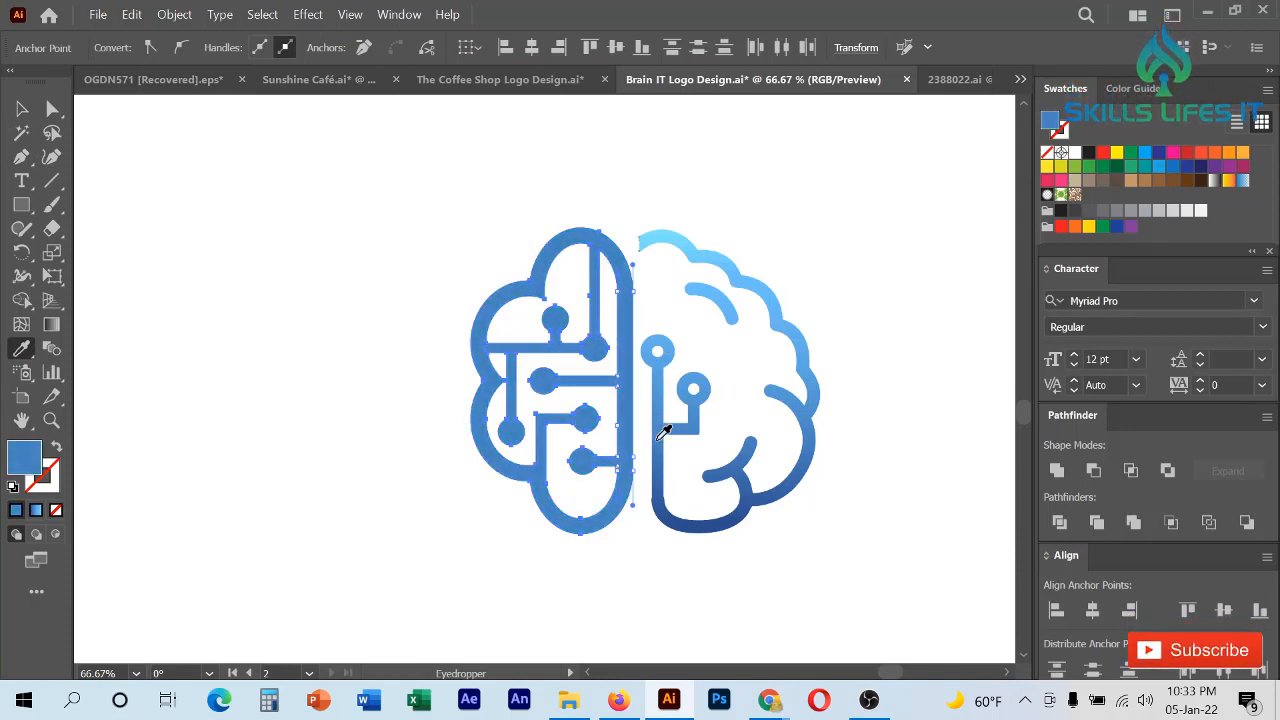
{"action": "left_click", "coordinate": [664, 497]}
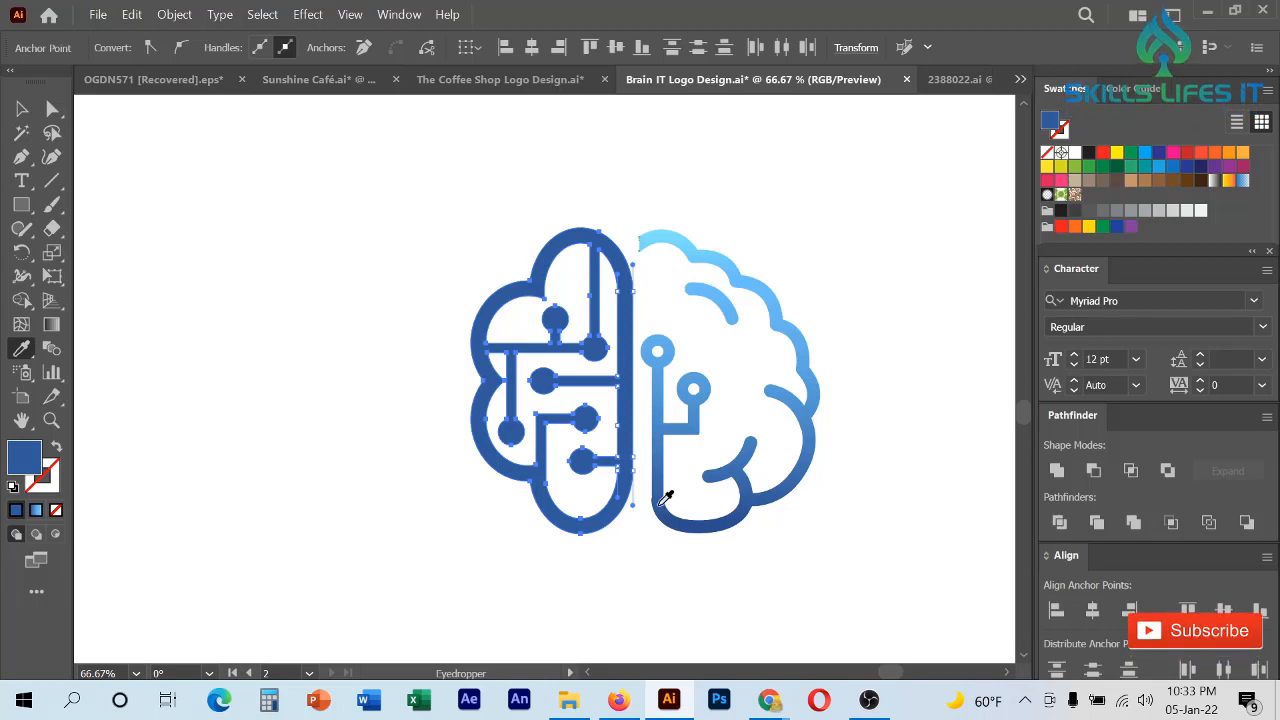
{"action": "left_click", "coordinate": [721, 525]}
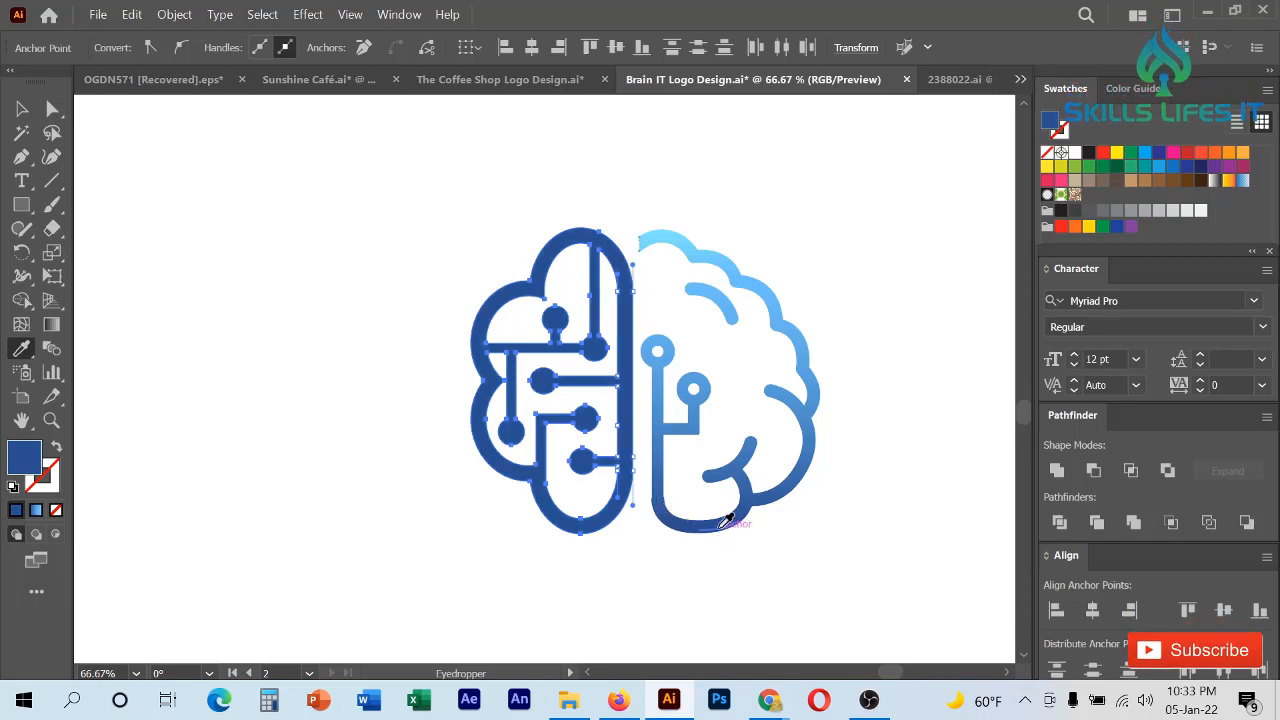
{"action": "key", "text": "g"}
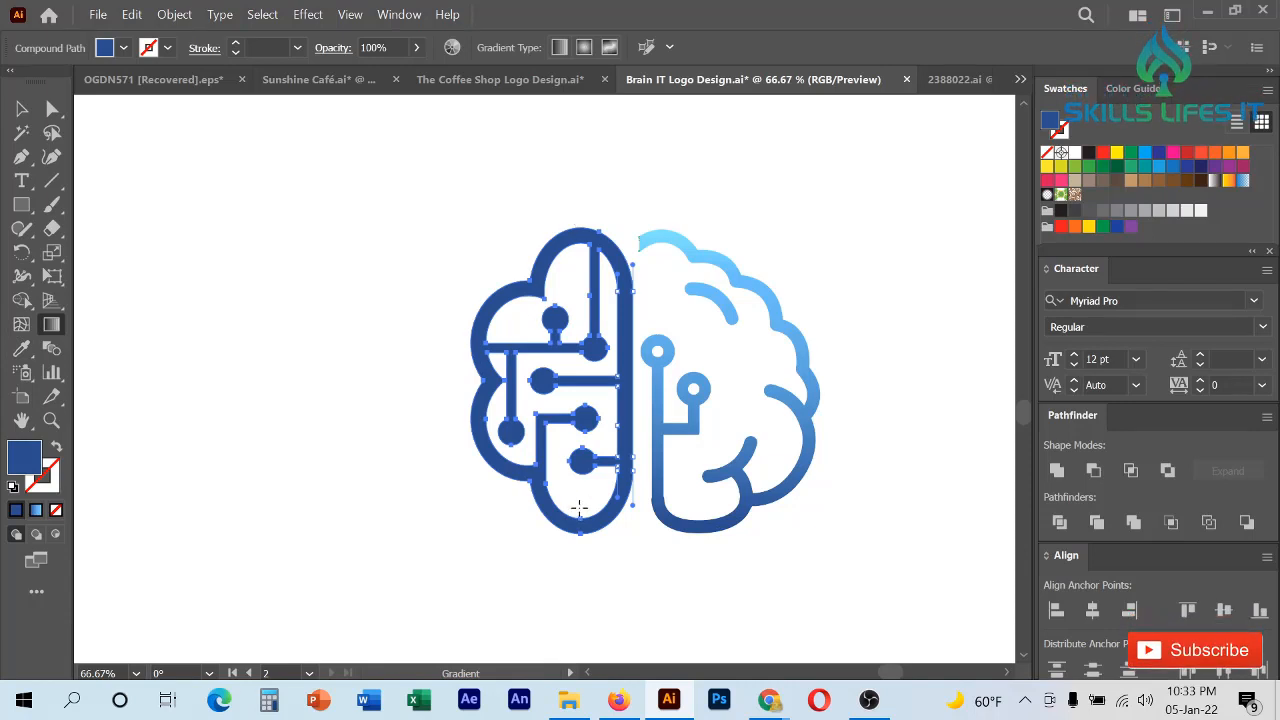
{"action": "left_click", "coordinate": [22, 109]}
{"action": "left_click", "coordinate": [448, 243]}
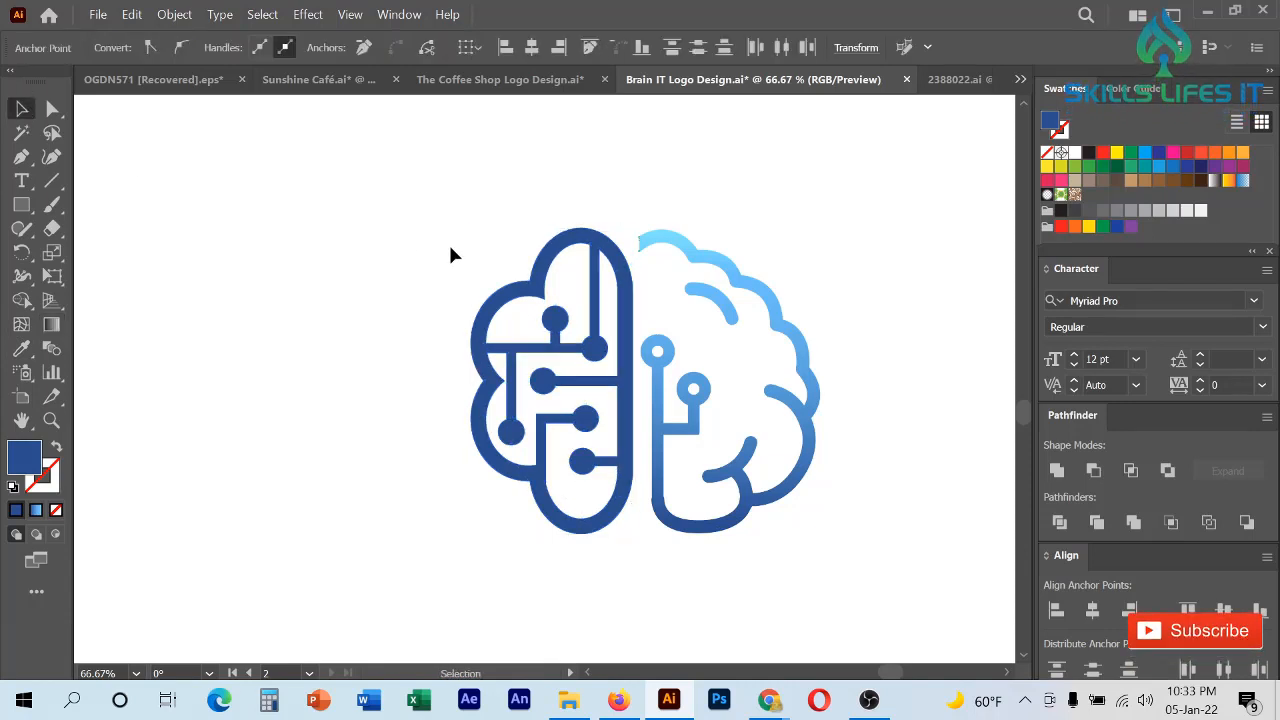
- Ungroup the combined brain logo into its separate pieces
{"action": "scroll", "coordinate": [573, 233], "scroll_direction": "down", "scroll_amount": 3}
{"action": "scroll", "coordinate": [575, 242], "scroll_direction": "up", "scroll_amount": 2}
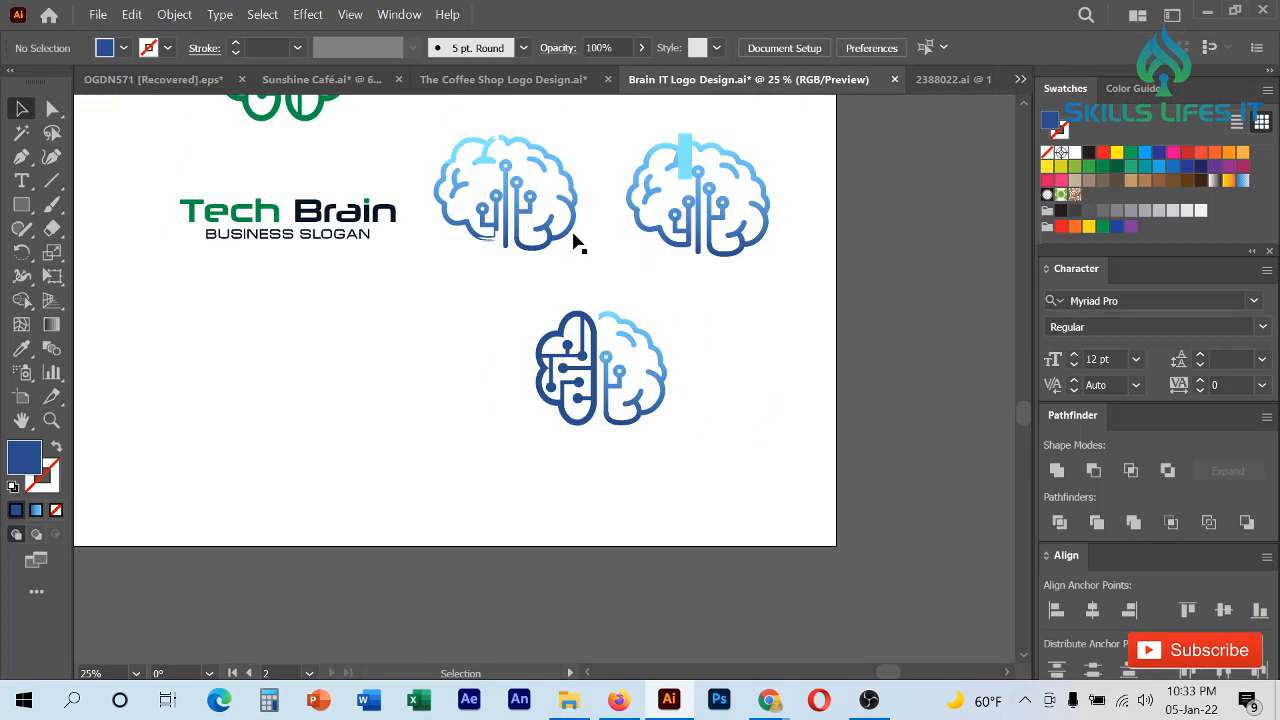
{"action": "scroll", "coordinate": [600, 370], "scroll_direction": "up", "scroll_amount": 1}
{"action": "scroll", "coordinate": [615, 378], "scroll_direction": "up", "scroll_amount": 2}
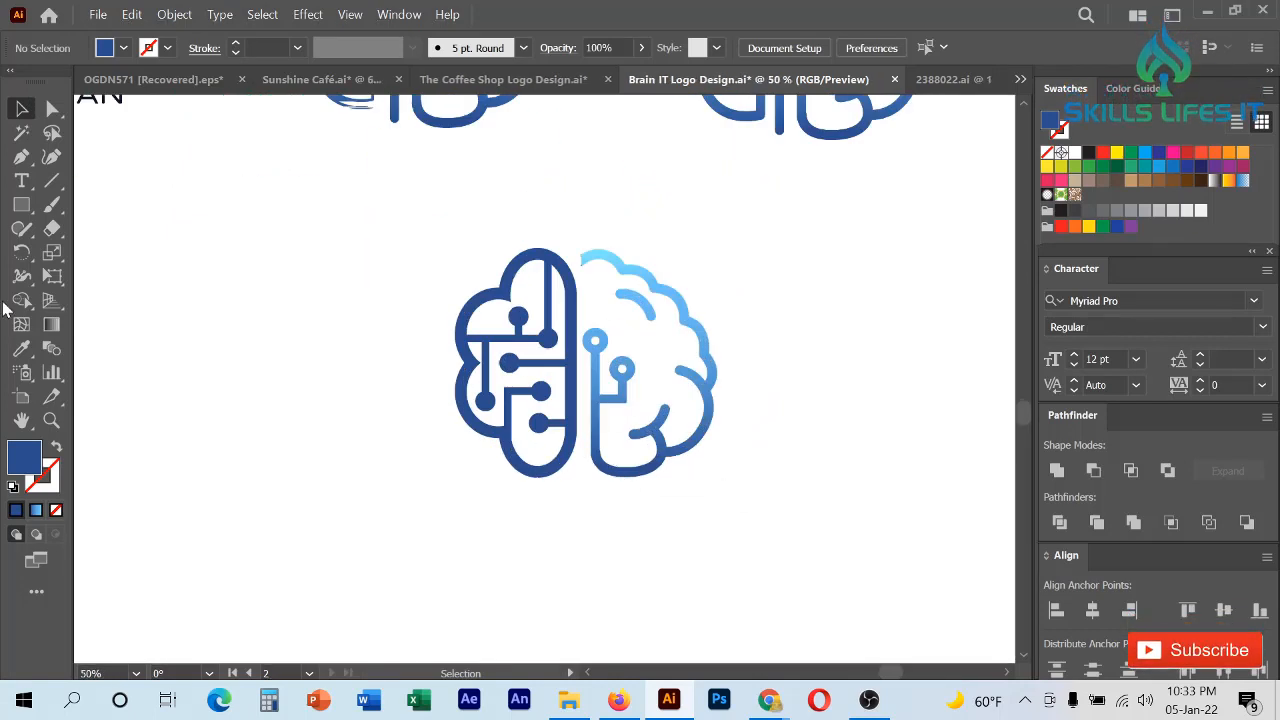
{"action": "scroll", "coordinate": [575, 265], "scroll_direction": "up", "scroll_amount": 3}
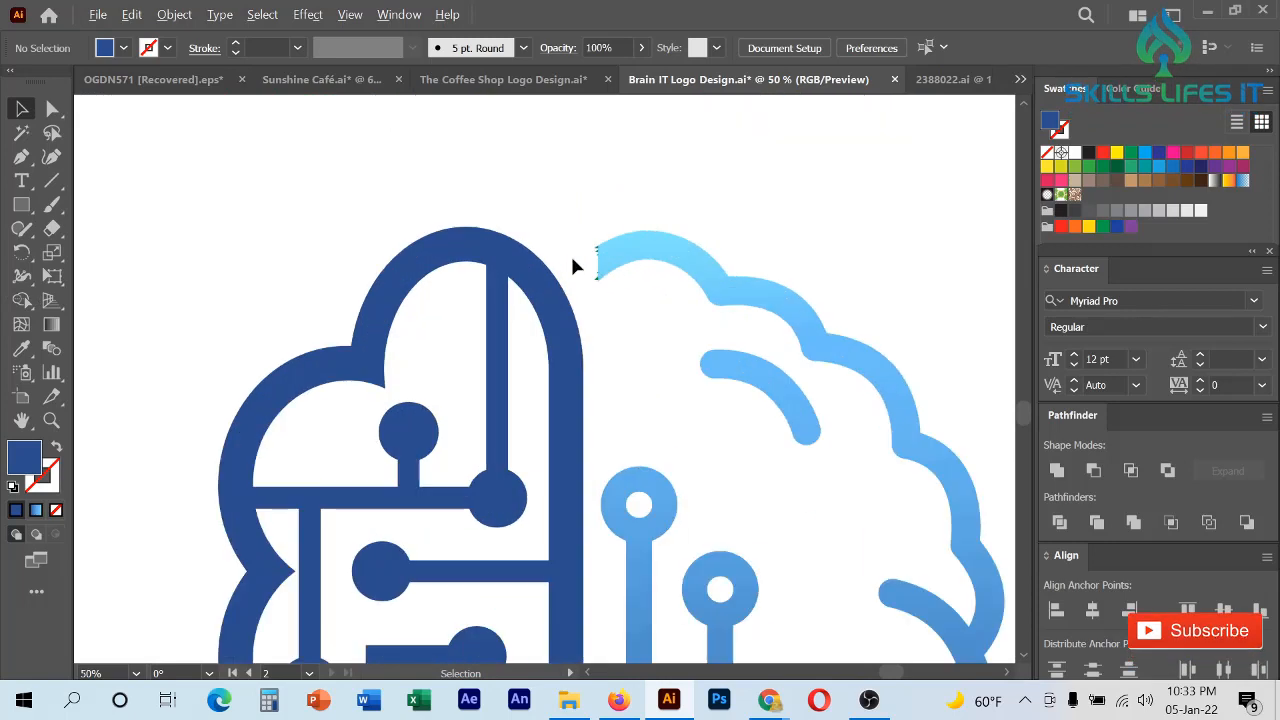
{"action": "scroll", "coordinate": [573, 265], "scroll_direction": "down", "scroll_amount": 3}
{"action": "left_click", "coordinate": [558, 522]}
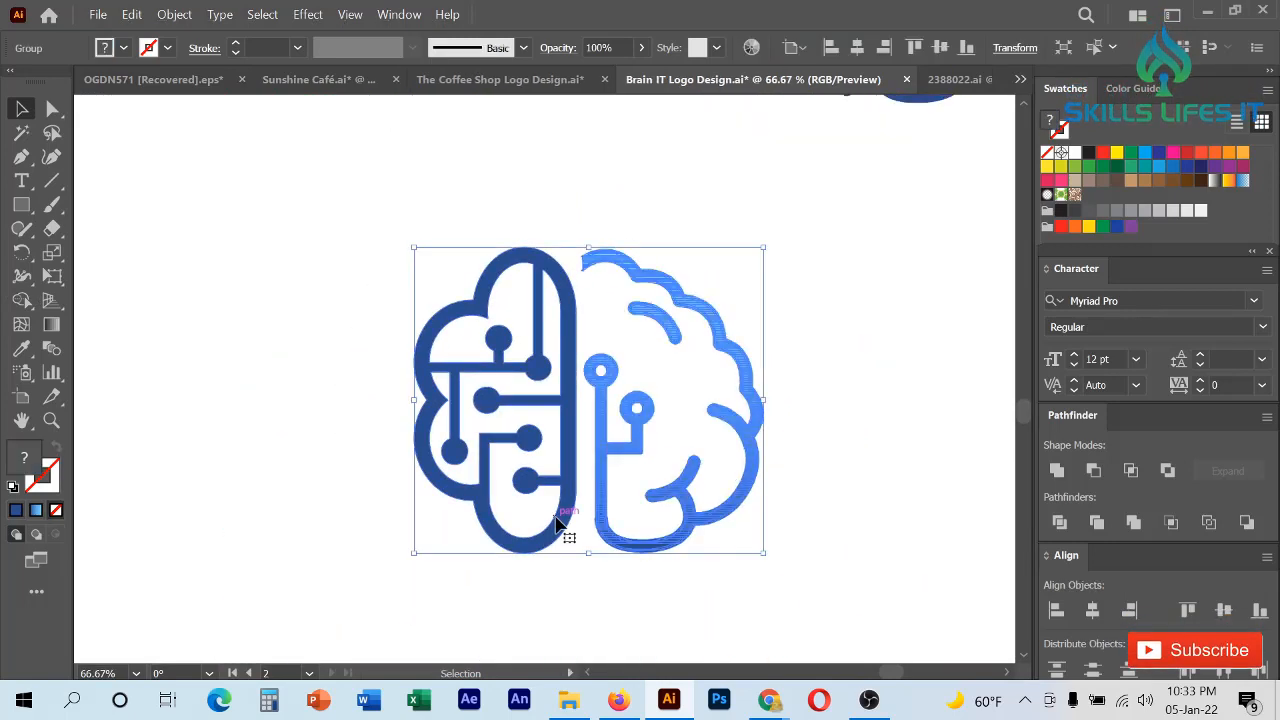
{"action": "right_click", "coordinate": [558, 522]}
{"action": "left_click", "coordinate": [614, 352]}
- Fill the circuit half with the dark-to-light blue linear gradient and activate the Gradient tool on it
{"action": "left_click_drag", "start_coordinate": [474, 265], "coordinate": [528, 542]}
{"action": "left_click", "coordinate": [393, 16]}
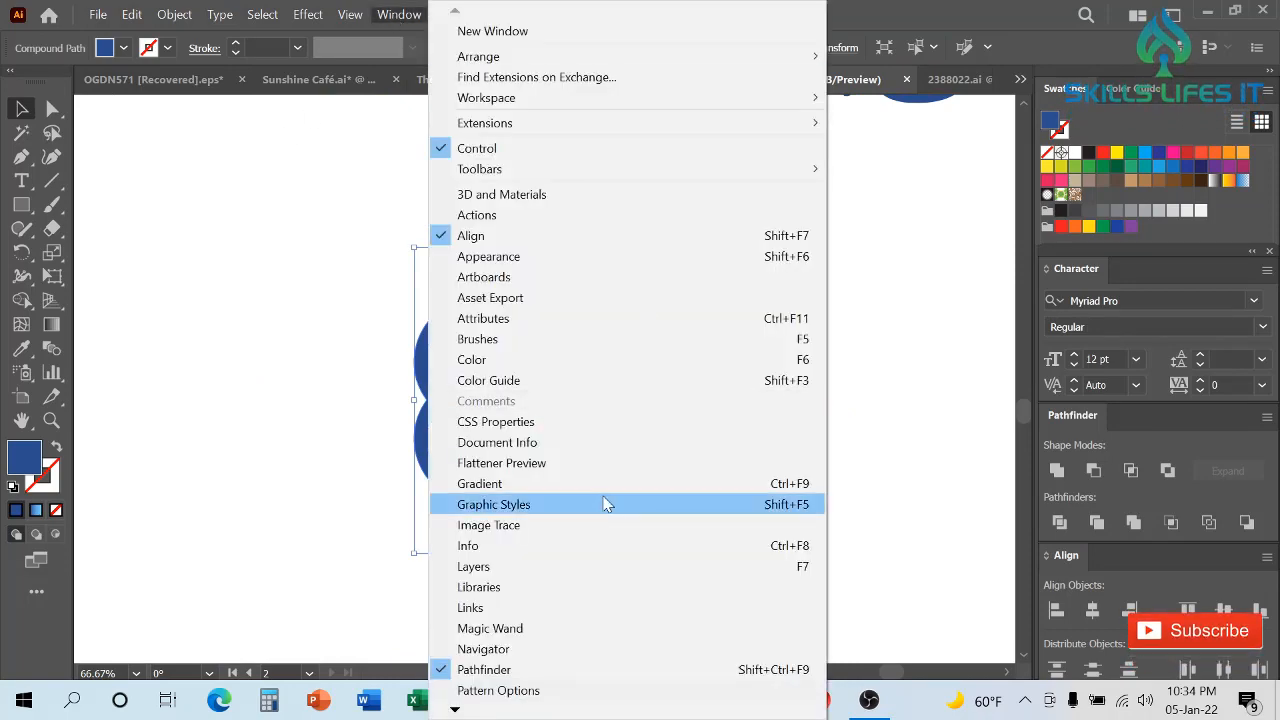
{"action": "left_click", "coordinate": [550, 486]}
{"action": "left_click_drag", "start_coordinate": [337, 289], "coordinate": [939, 222]}
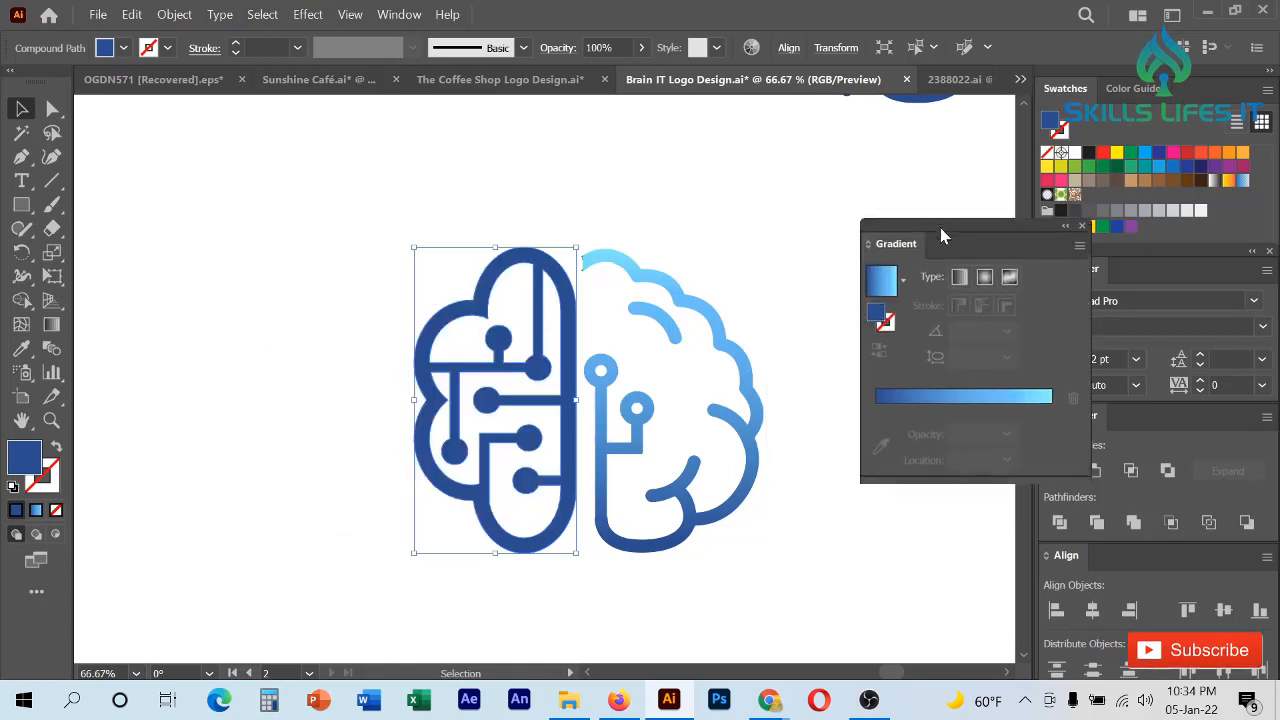
{"action": "left_click", "coordinate": [916, 384]}
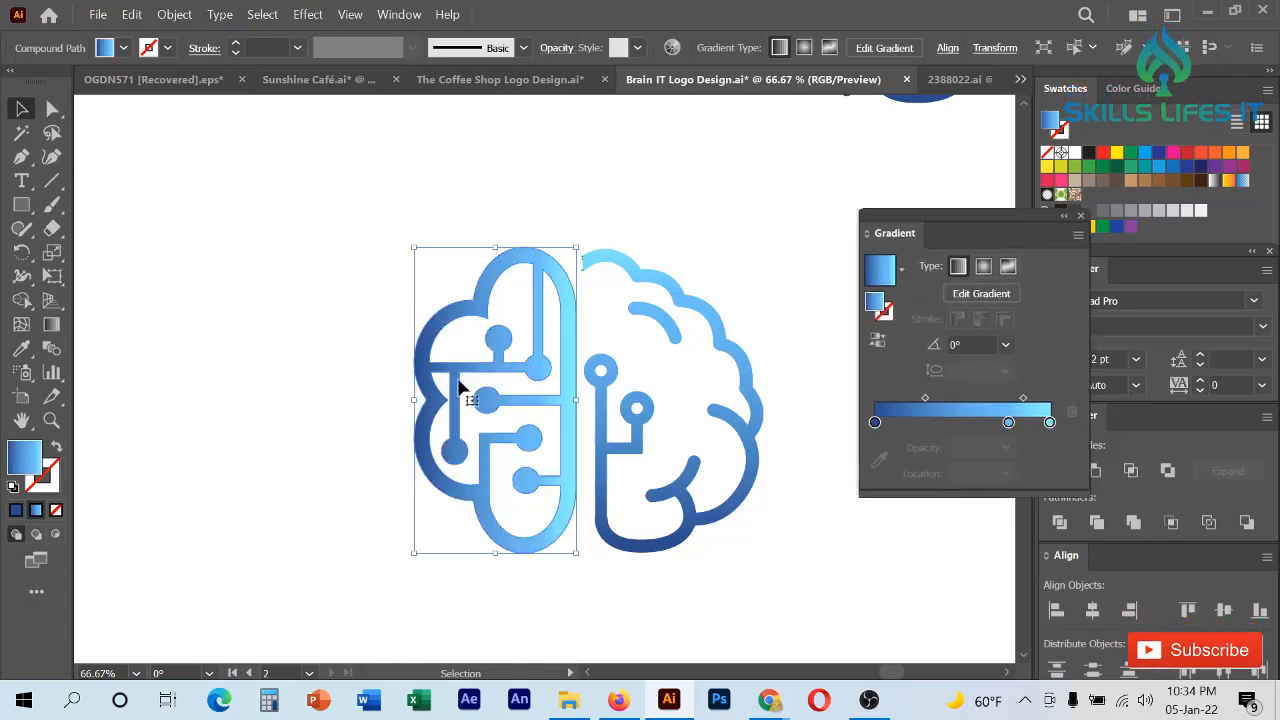
{"action": "left_click", "coordinate": [52, 324]}
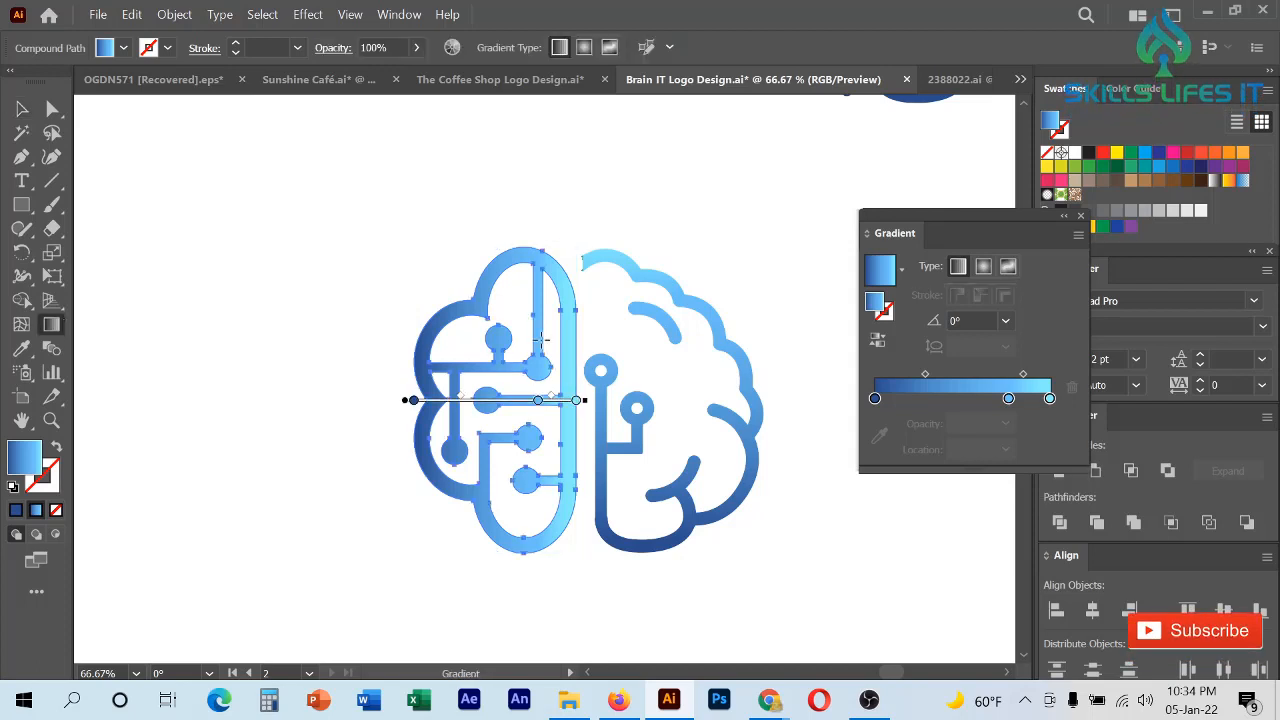
- Run the circuit half's gradient vertically at 90°, from light blue at its upper edge to dark blue at its base
{"action": "left_click_drag", "start_coordinate": [520, 242], "coordinate": [537, 558]}
{"action": "mouse_move", "coordinate": [538, 347]}
{"action": "left_mouse_down"}
{"action": "mouse_move", "coordinate": [538, 184]}
{"action": "mouse_move", "coordinate": [538, 203]}
{"action": "left_mouse_up"}
{"action": "left_click", "coordinate": [24, 113]}
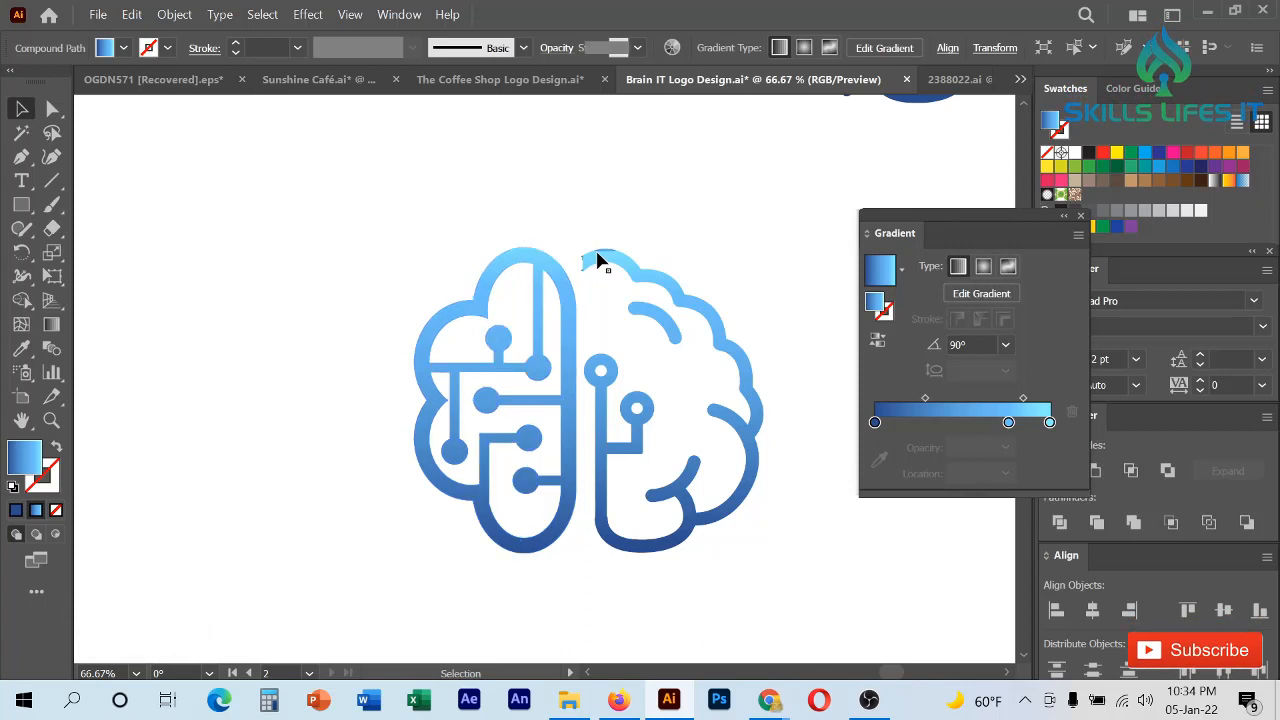
- Group the circuit half and the right brain half into one brain icon
{"action": "scroll", "coordinate": [597, 260], "scroll_direction": "down", "scroll_amount": 2}
{"action": "left_click_drag", "start_coordinate": [400, 223], "coordinate": [757, 474]}
{"action": "right_click", "coordinate": [736, 301]}
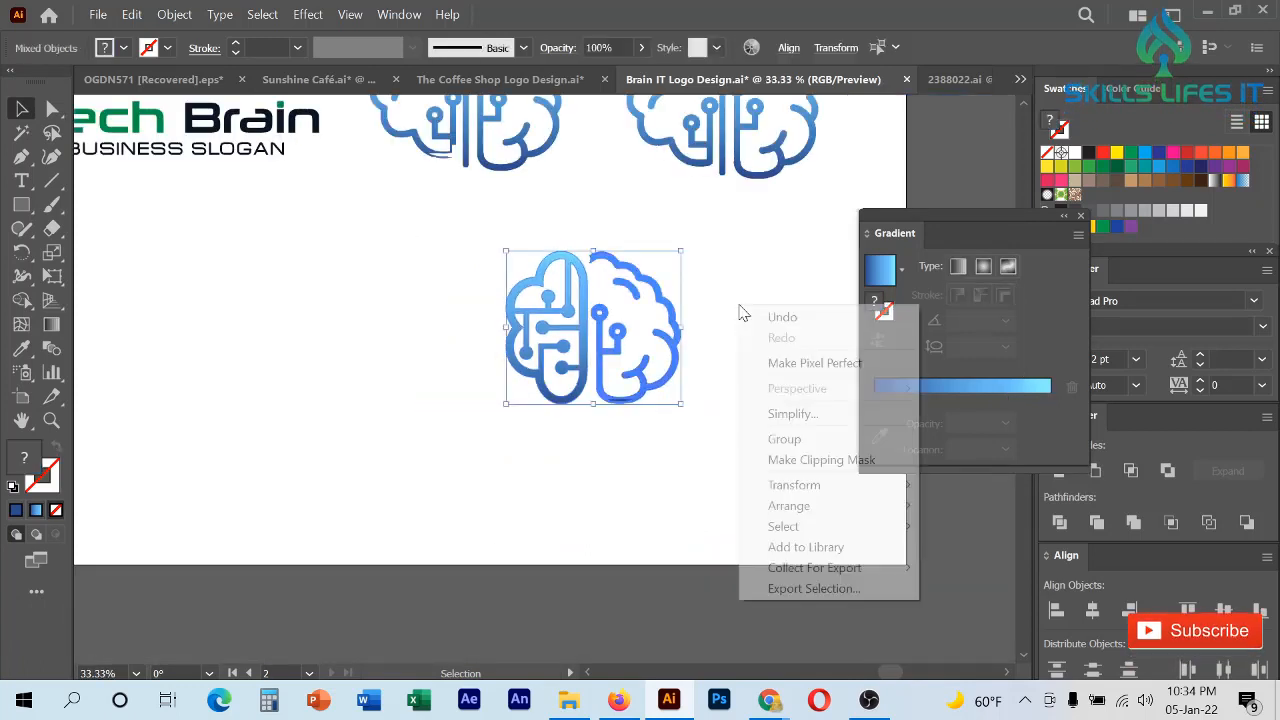
{"action": "left_click", "coordinate": [784, 441]}
{"action": "left_click", "coordinate": [697, 440]}
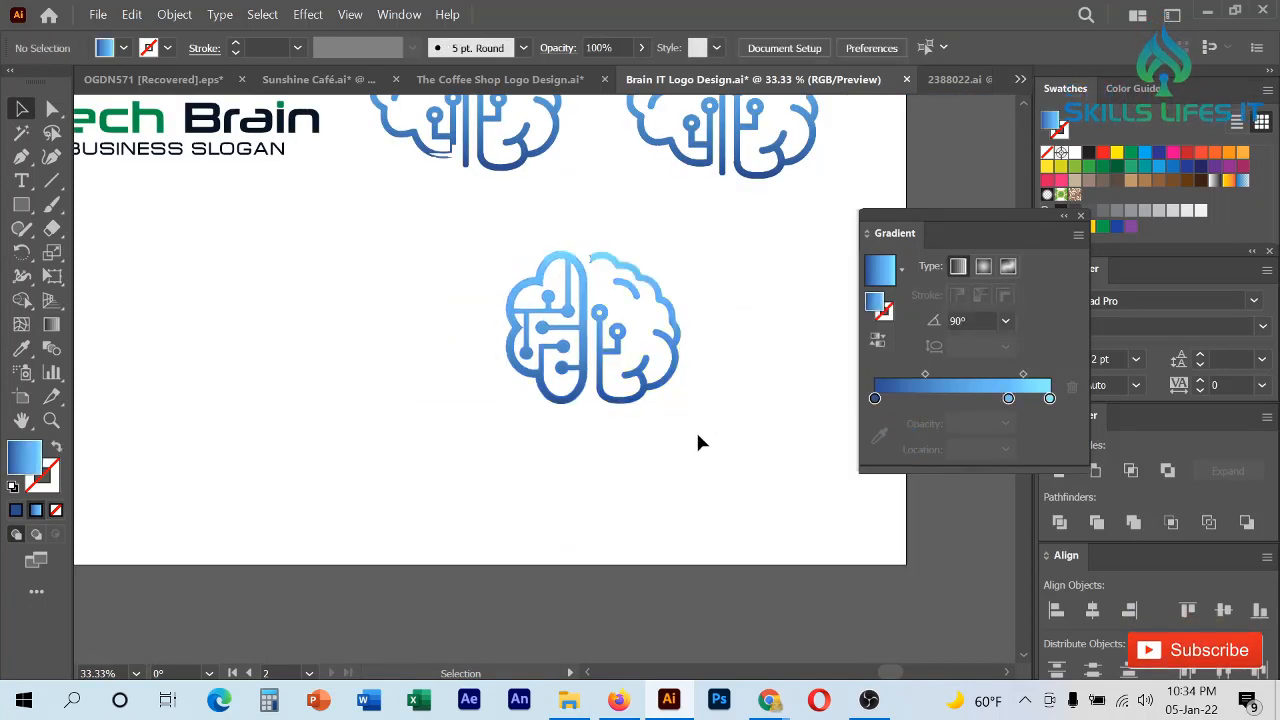
- Place the gradient brain icon above the Tech Brain text and shift the green brain aside, above the rightmost blue brain
{"action": "scroll", "coordinate": [697, 440], "scroll_direction": "down", "scroll_amount": 1}
{"action": "scroll", "coordinate": [692, 437], "scroll_direction": "down", "scroll_amount": 1}
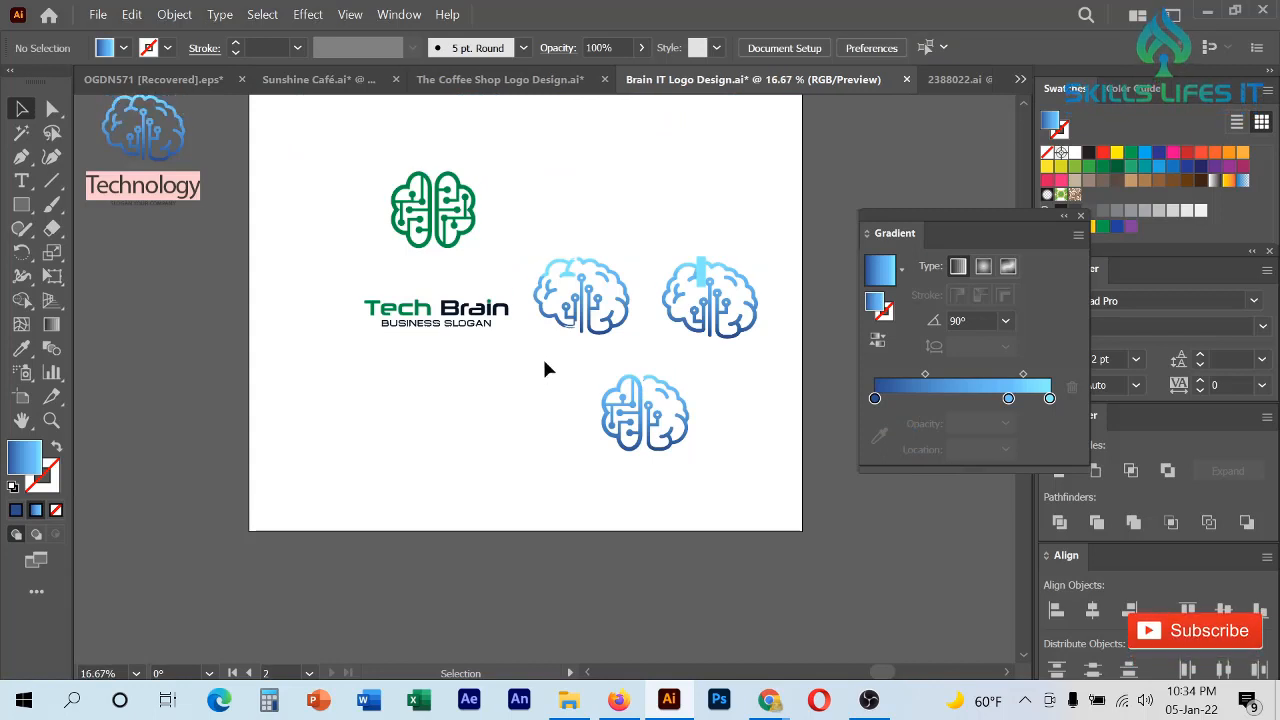
{"action": "left_click_drag", "start_coordinate": [542, 356], "coordinate": [432, 265]}
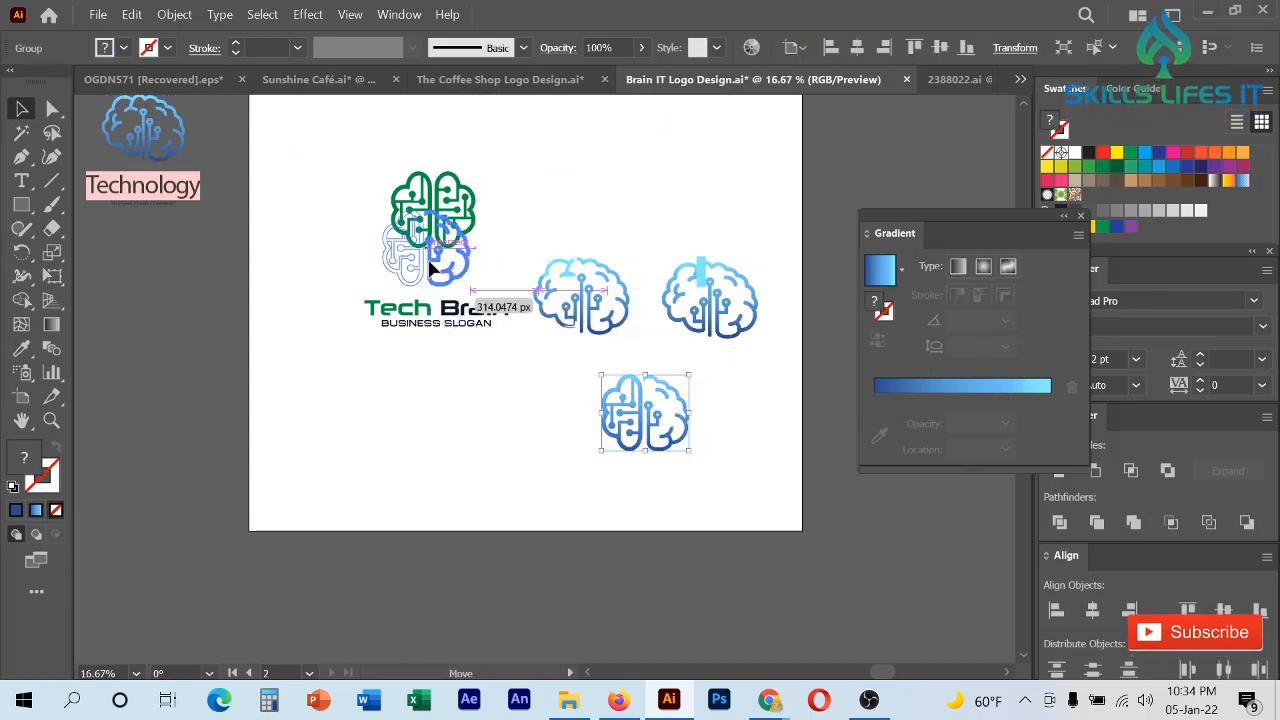
{"action": "left_click", "coordinate": [447, 196]}
{"action": "left_click_drag", "start_coordinate": [386, 144], "coordinate": [748, 190]}
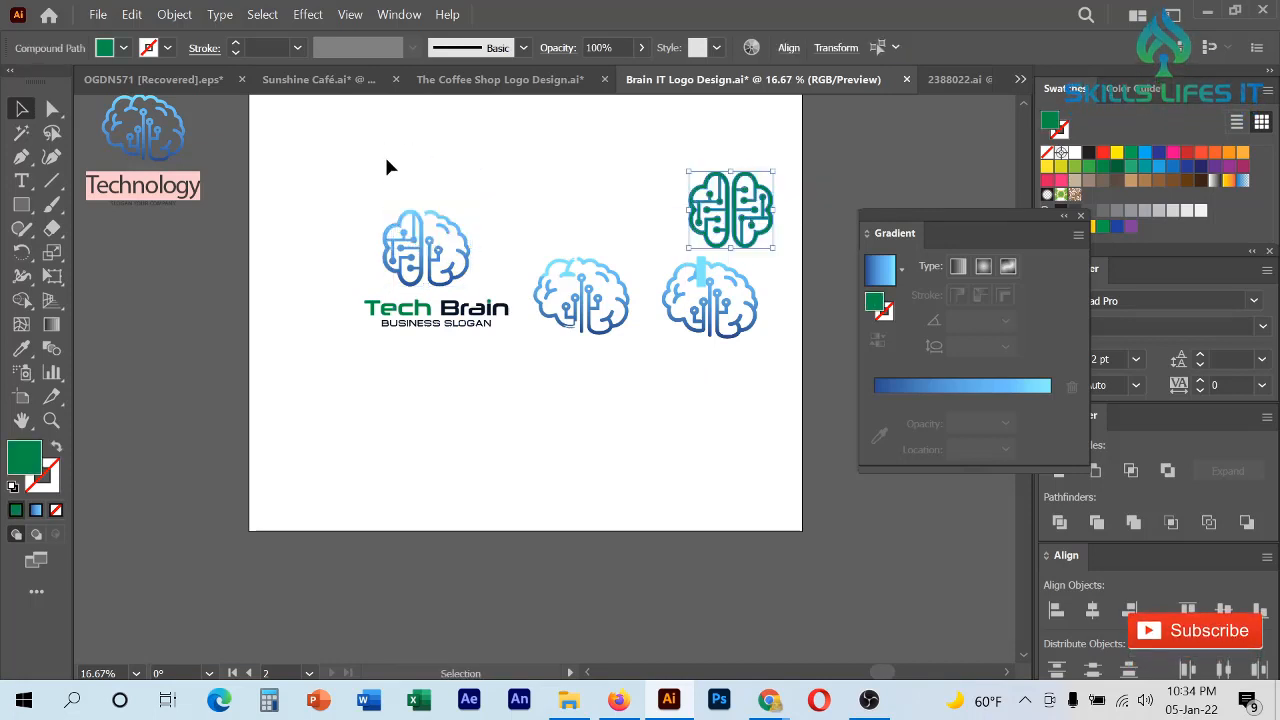
- Centre the gradient brain over the Tech Brain text, scale it down to about three quarters, and lower it closer to the text
{"action": "scroll", "coordinate": [371, 195], "scroll_direction": "up", "scroll_amount": 2}
{"action": "left_click_drag", "start_coordinate": [372, 204], "coordinate": [558, 372]}
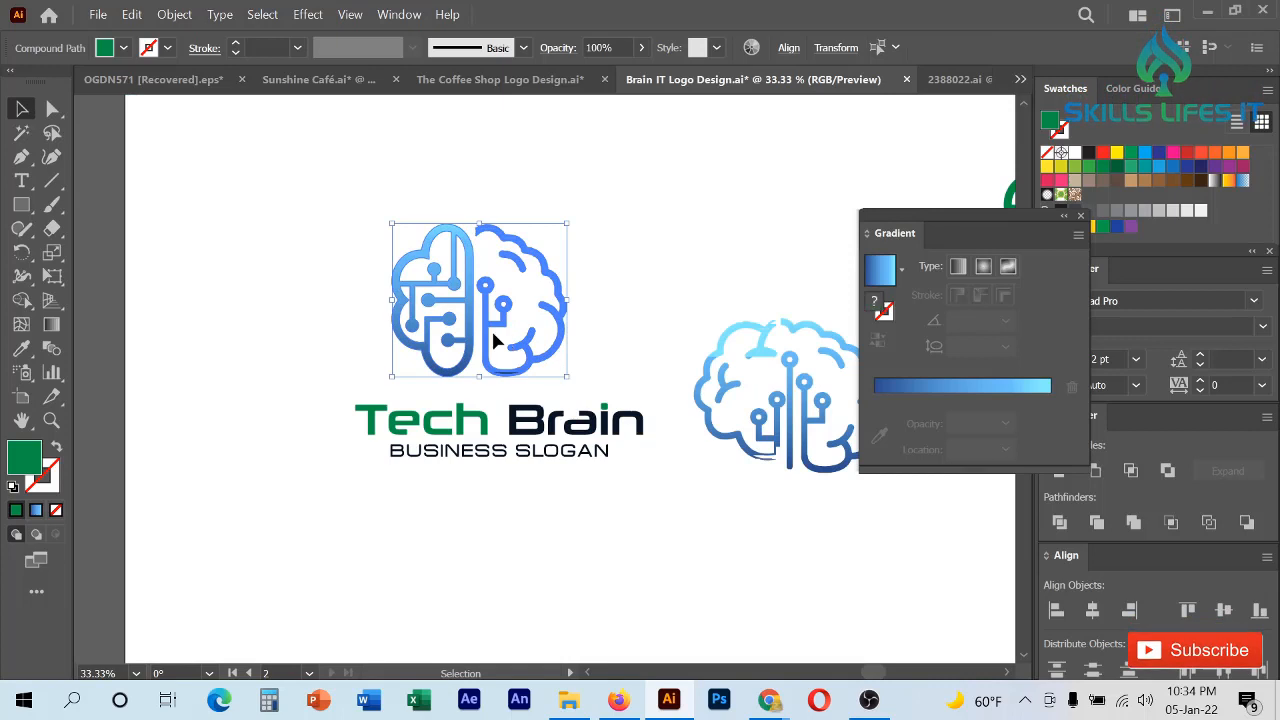
{"action": "left_click_drag", "start_coordinate": [491, 338], "coordinate": [515, 345]}
{"action": "scroll", "coordinate": [527, 361], "scroll_direction": "up", "scroll_amount": 1}
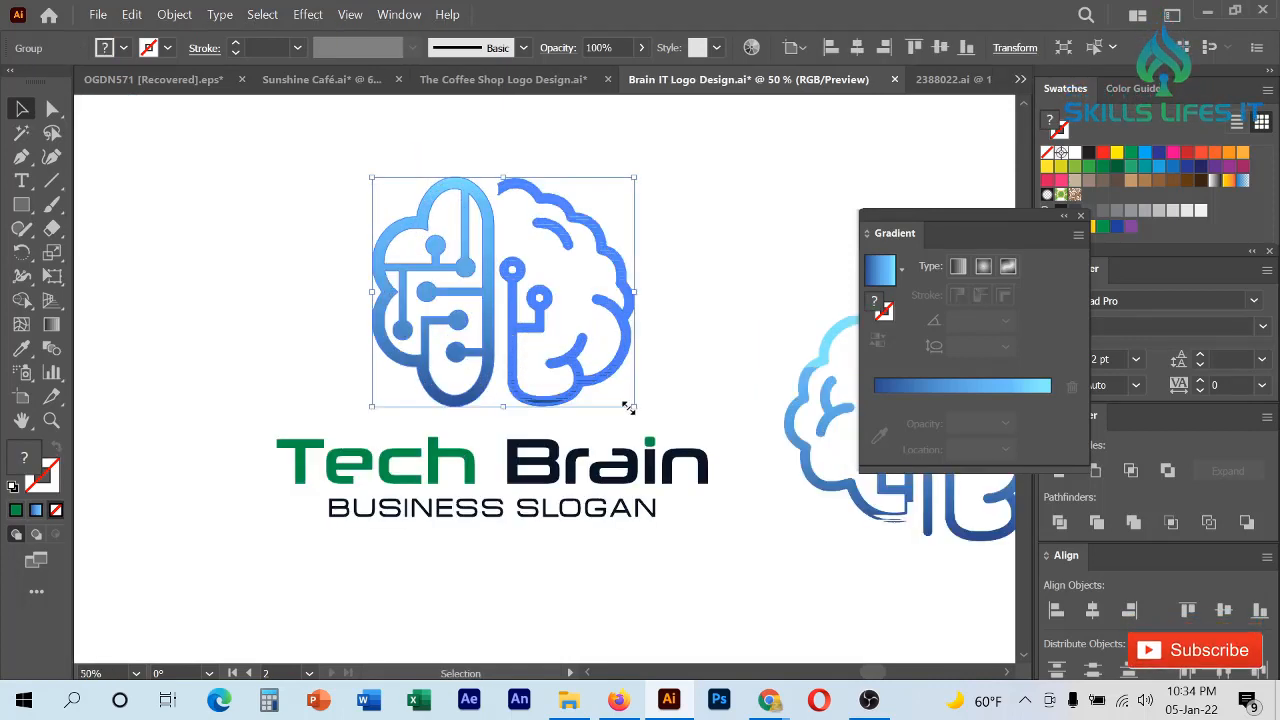
{"action": "left_click_drag", "start_coordinate": [628, 408], "coordinate": [603, 380]}
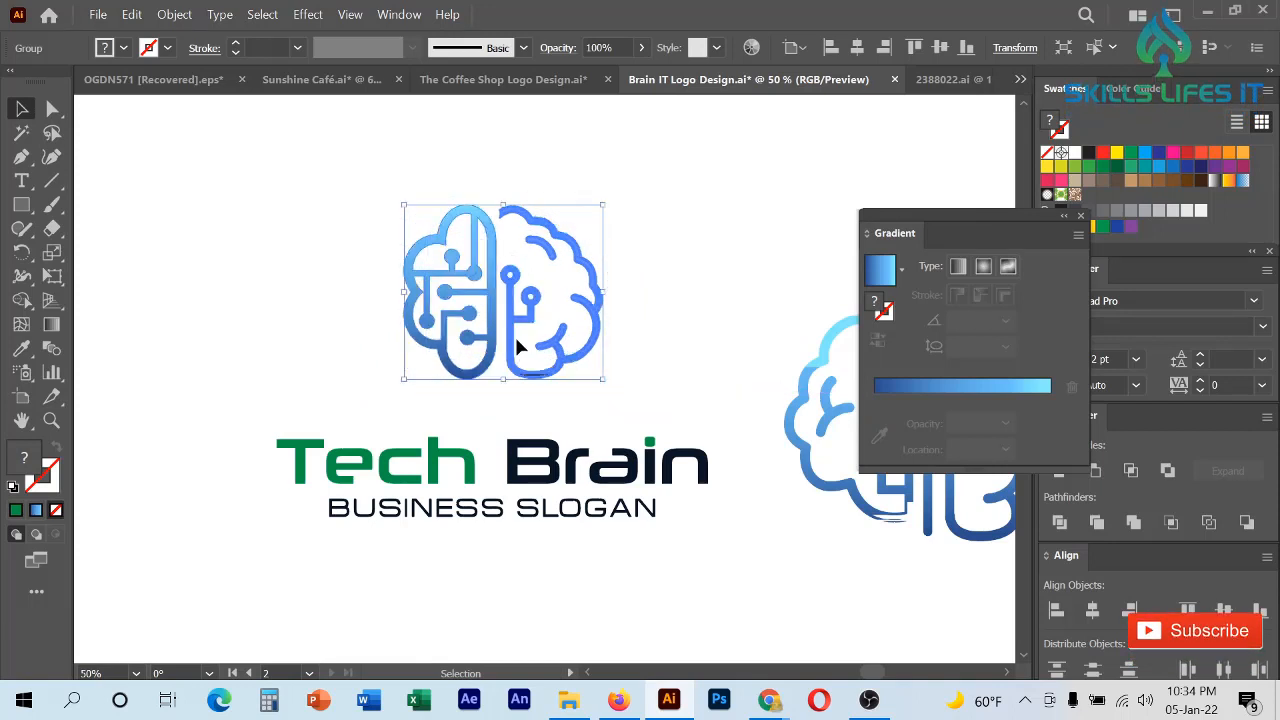
{"action": "left_click_drag", "start_coordinate": [510, 342], "coordinate": [510, 366]}
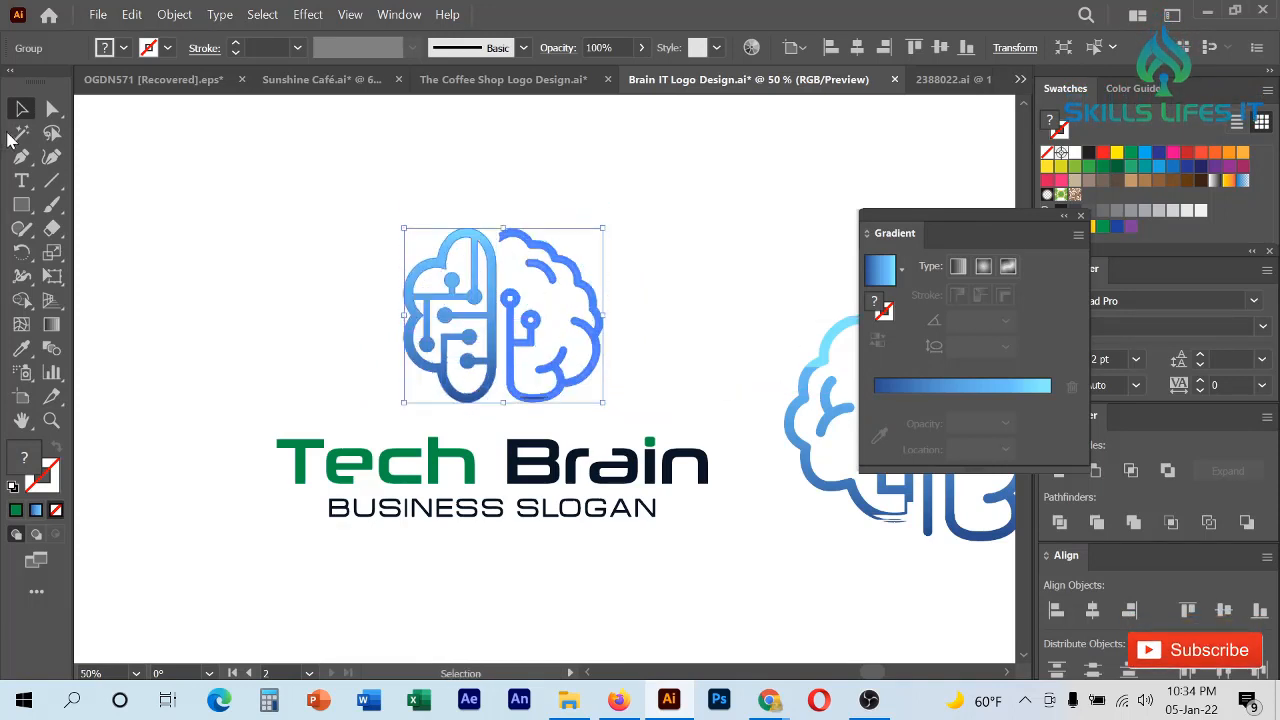
- Select the green word "Tech" and the green dot of the i, and fill them with the gradient sampled from the brain
{"action": "left_click", "coordinate": [52, 110]}
{"action": "left_click", "coordinate": [270, 430]}
{"action": "scroll", "coordinate": [288, 450], "scroll_direction": "up", "scroll_amount": 1}
{"action": "left_click_drag", "start_coordinate": [231, 391], "coordinate": [499, 484]}
{"action": "left_click_drag", "start_coordinate": [737, 422], "coordinate": [804, 451]}
{"action": "left_click", "coordinate": [21, 348]}
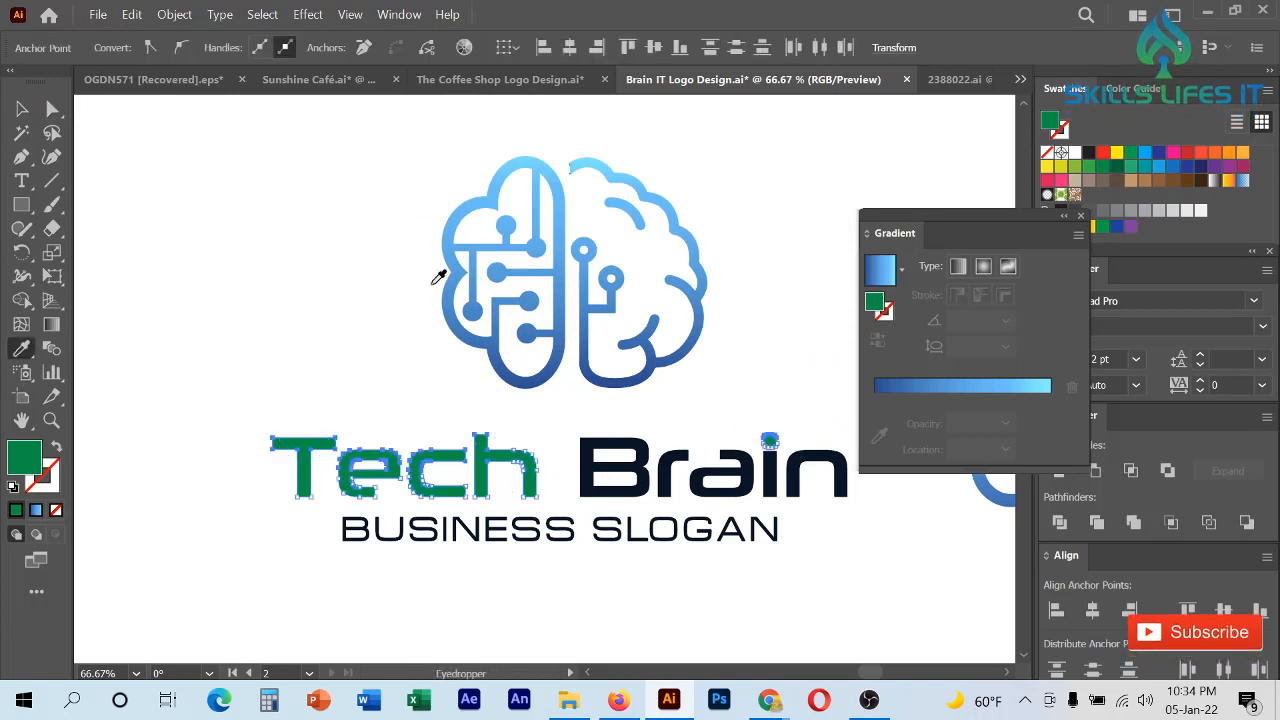
{"action": "left_click", "coordinate": [487, 240]}
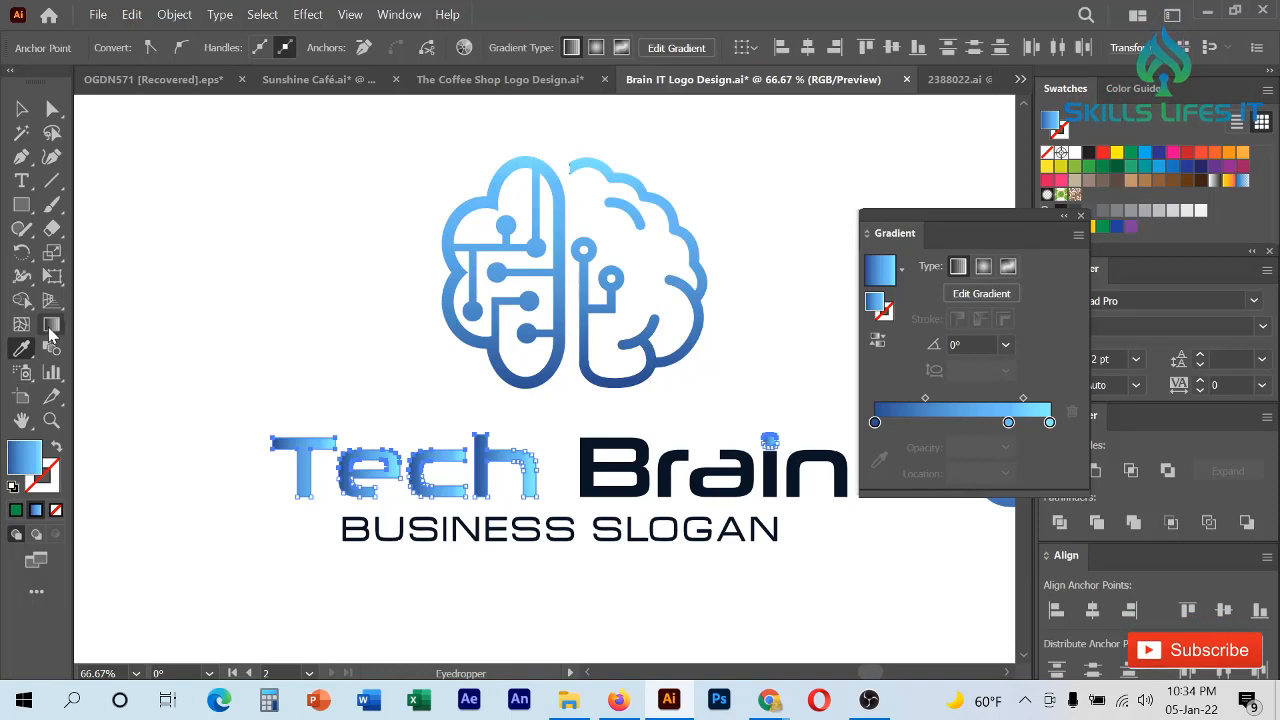
- Turn the gradient on "Tech" and the i dot to 90°, light blue above and dark blue below
{"action": "left_click", "coordinate": [51, 327]}
{"action": "mouse_move", "coordinate": [484, 426]}
{"action": "left_mouse_down"}
{"action": "mouse_move", "coordinate": [484, 501]}
{"action": "mouse_move", "coordinate": [456, 468]}
{"action": "mouse_move", "coordinate": [455, 427]}
{"action": "left_mouse_up"}
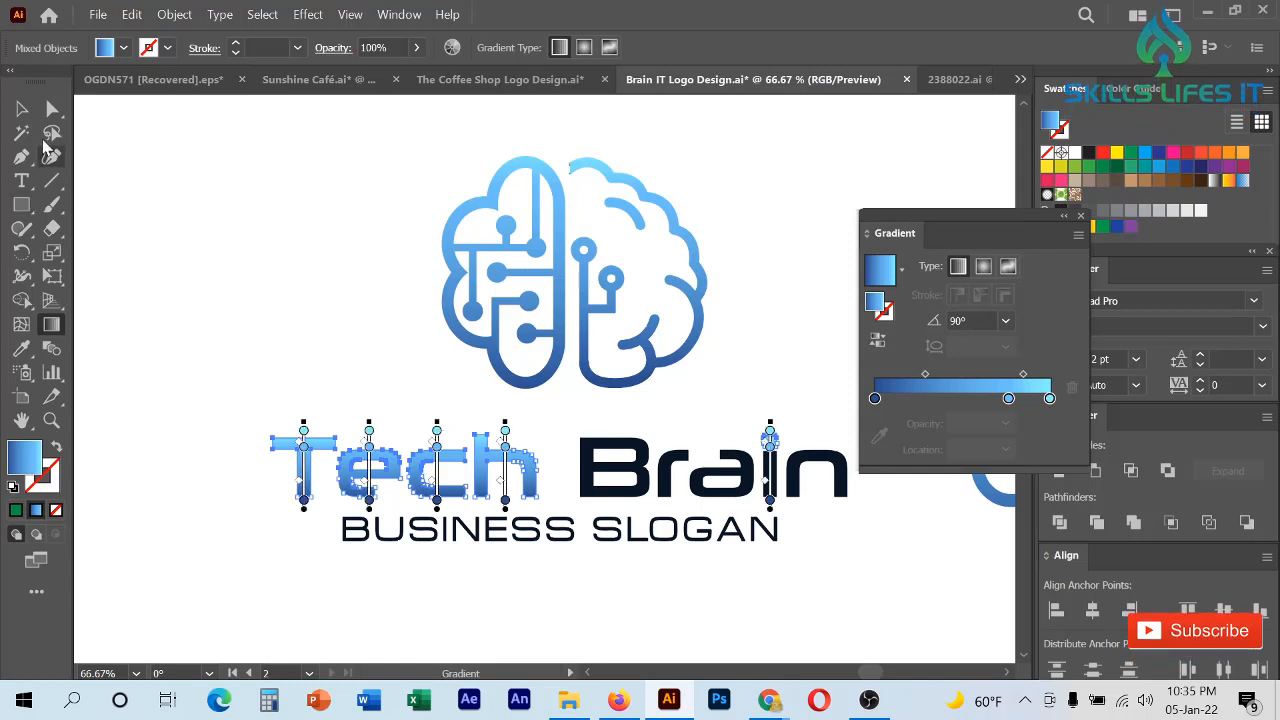
{"action": "left_click", "coordinate": [53, 108]}
{"action": "left_click", "coordinate": [514, 444]}
{"action": "scroll", "coordinate": [517, 444], "scroll_direction": "down", "scroll_amount": 1}
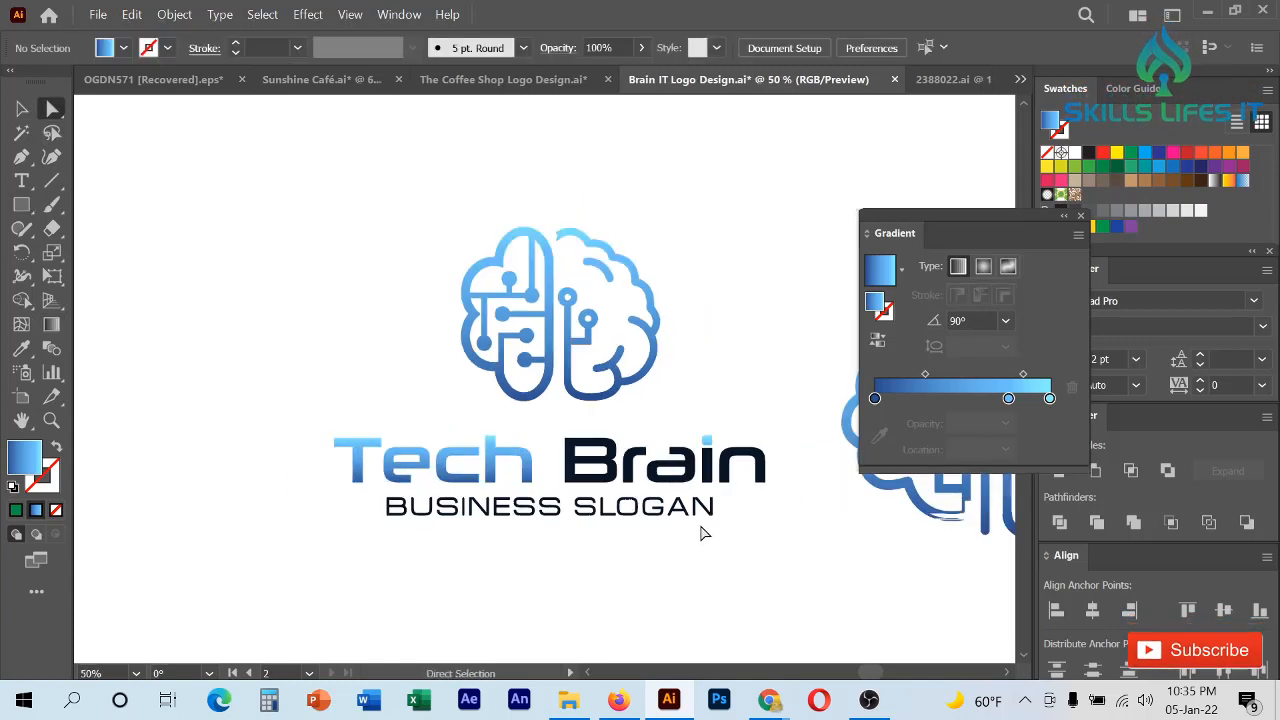
- Delete the green brain and the leftover blue brains beside the finished logo, and close the Gradient panel
{"action": "left_click", "coordinate": [21, 108]}
{"action": "scroll", "coordinate": [370, 337], "scroll_direction": "down", "scroll_amount": 4}
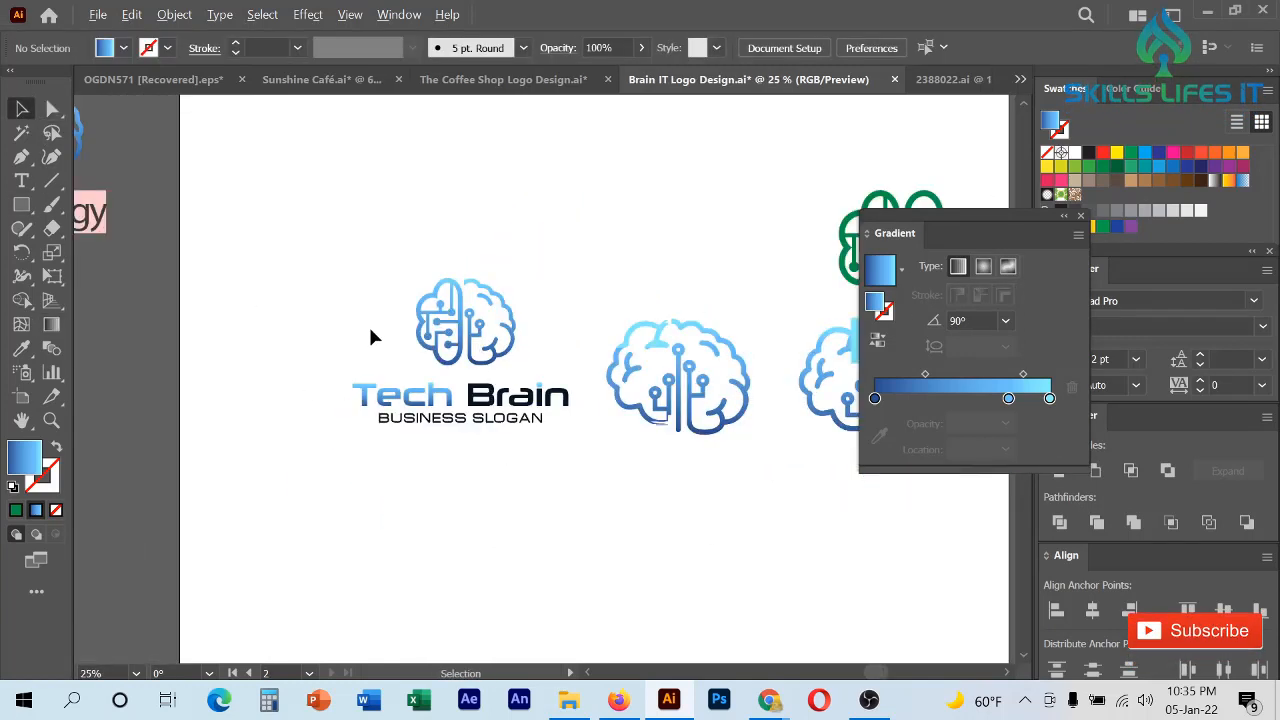
{"action": "left_click_drag", "start_coordinate": [494, 192], "coordinate": [688, 432]}
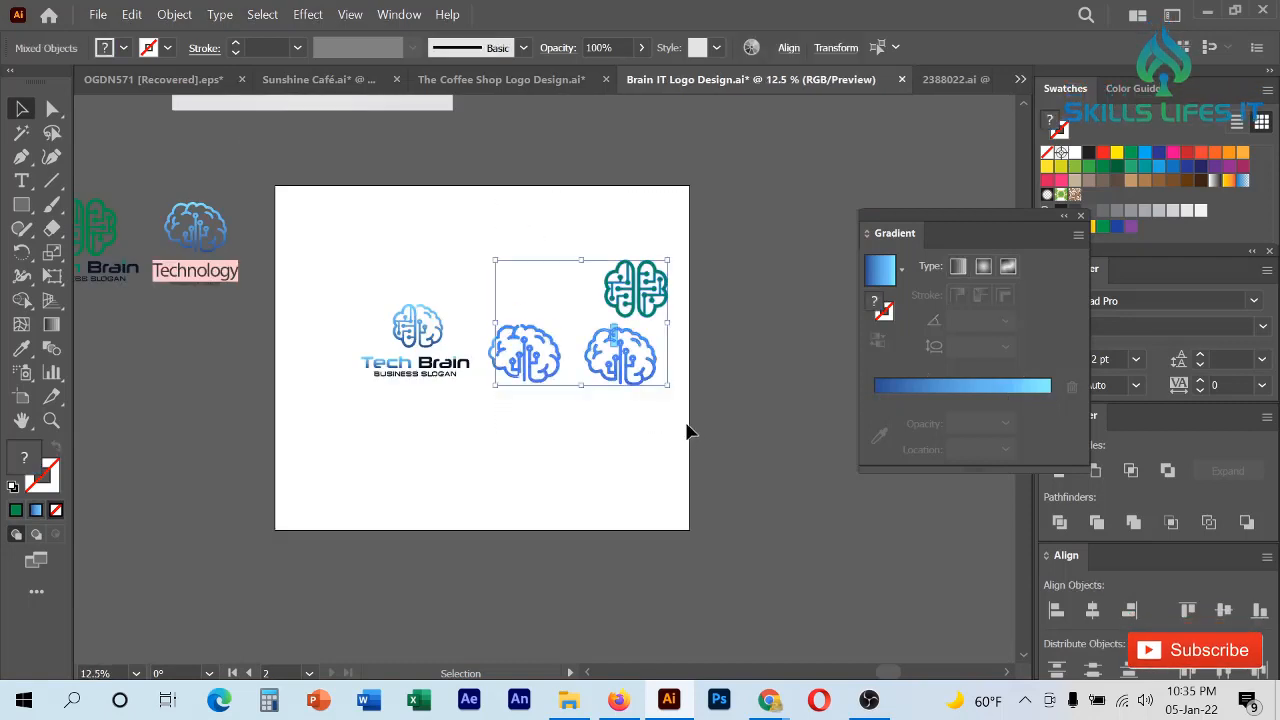
{"action": "key", "text": "Delete"}
{"action": "left_click", "coordinate": [1080, 217]}
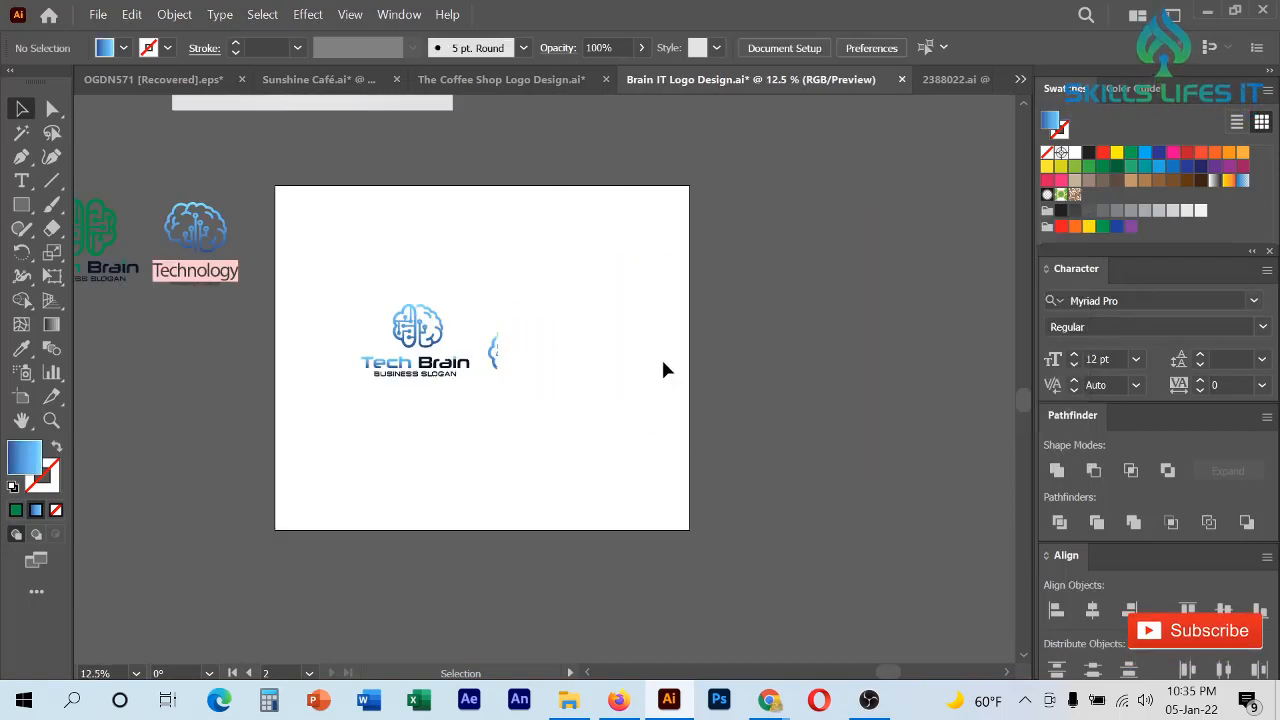
{"action": "left_click_drag", "start_coordinate": [528, 400], "coordinate": [528, 400]}
{"action": "key", "text": "Delete"}
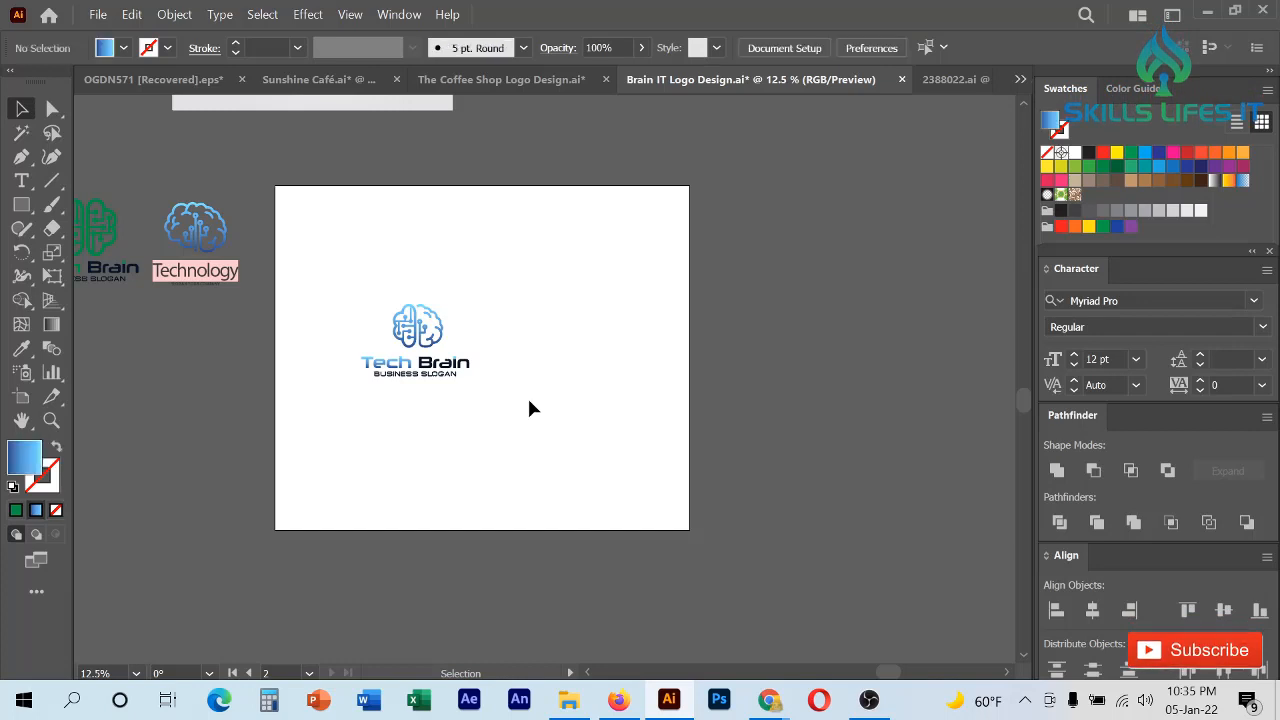
- Group the gradient brain with the Tech Brain and BUSINESS SLOGAN text
{"action": "left_click_drag", "start_coordinate": [354, 423], "coordinate": [580, 314]}
{"action": "right_click", "coordinate": [580, 320]}
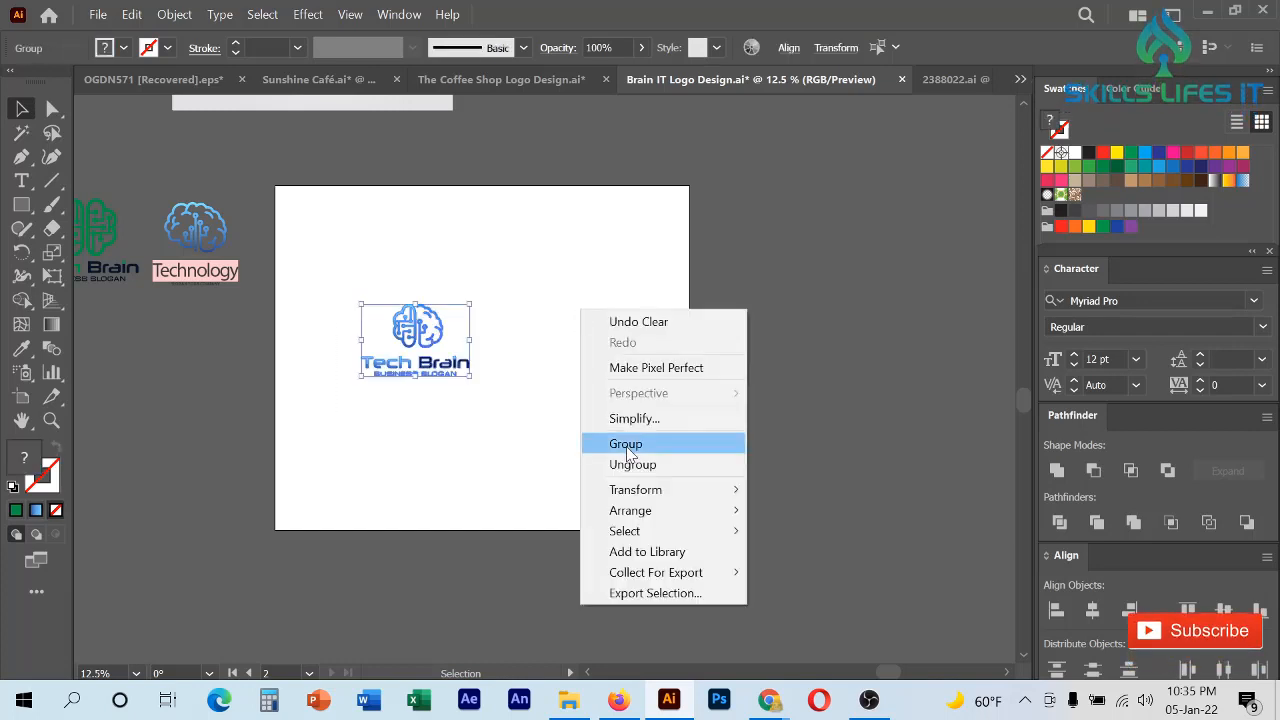
{"action": "left_click", "coordinate": [615, 443]}
- Move the logo group onto the small artboard over the orange placeholder logo and enlarge it proportionally to a little wider than the placeholder
{"action": "scroll", "coordinate": [930, 462], "scroll_direction": "down", "scroll_amount": 1}
{"action": "scroll", "coordinate": [457, 400], "scroll_direction": "up", "scroll_amount": 1}
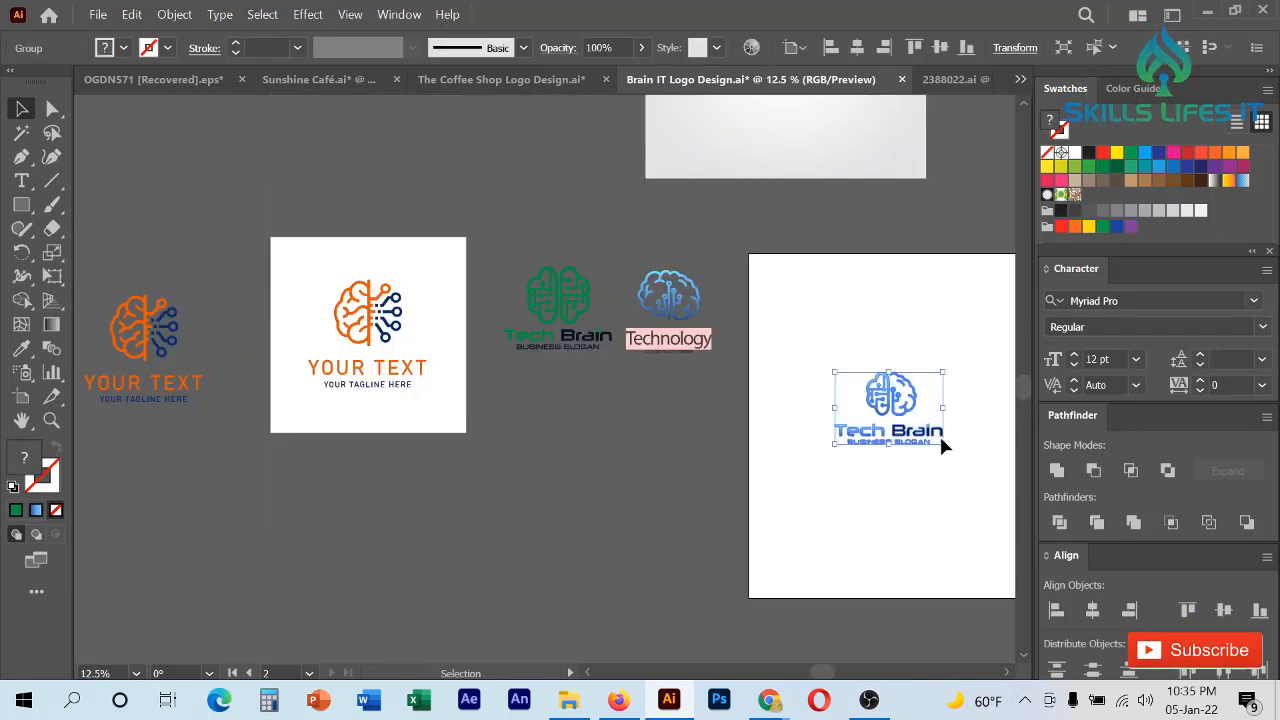
{"action": "left_click_drag", "start_coordinate": [897, 418], "coordinate": [370, 338]}
{"action": "scroll", "coordinate": [294, 300], "scroll_direction": "up", "scroll_amount": 3}
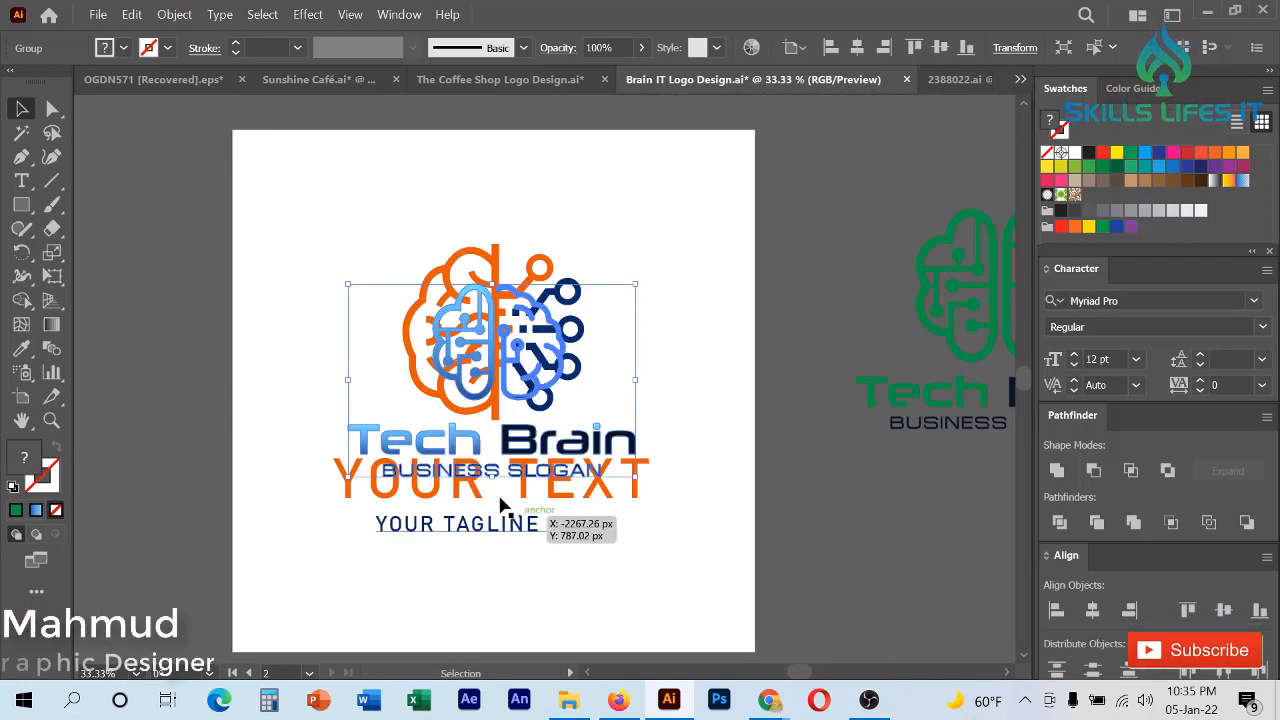
{"action": "left_click_drag", "start_coordinate": [497, 481], "coordinate": [507, 514]}
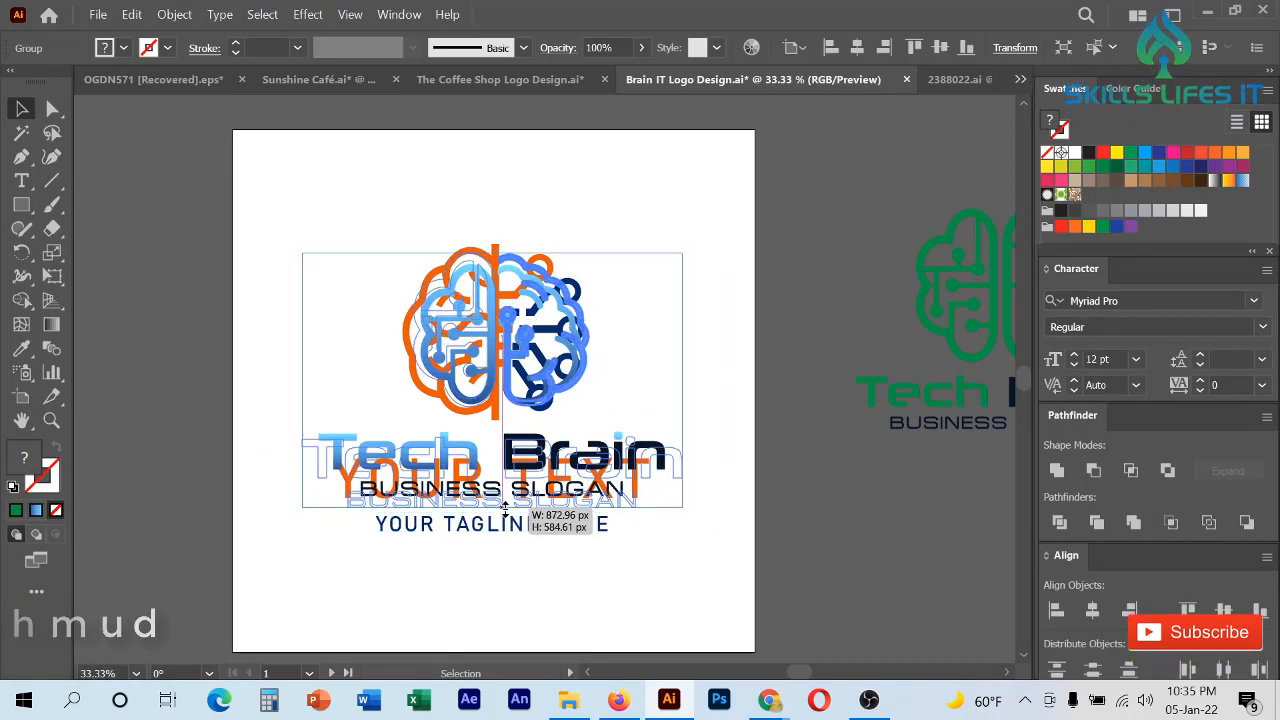
{"action": "left_click", "coordinate": [815, 549]}
- Delete the orange YOUR TEXT placeholder logo lying behind the Tech Brain logo on the small artboard
{"action": "left_click", "coordinate": [545, 276]}
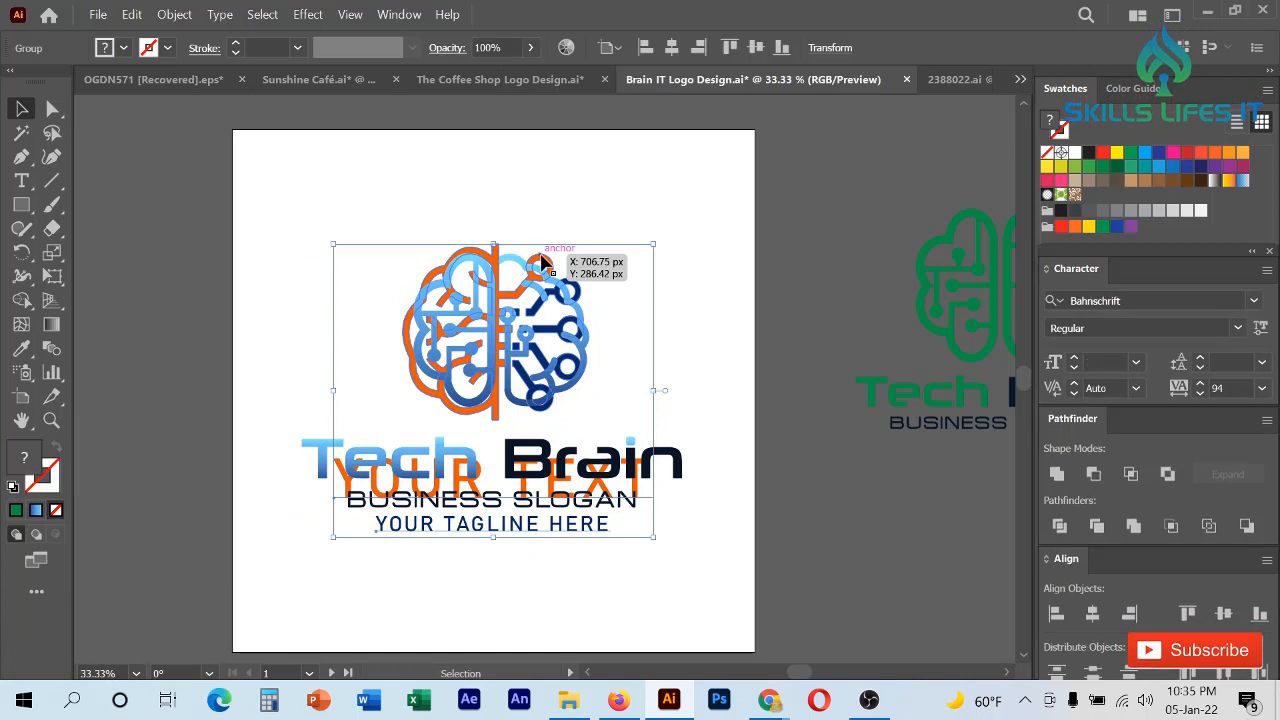
{"action": "key", "text": "Delete"}
{"action": "scroll", "coordinate": [548, 378], "scroll_direction": "down", "scroll_amount": 3}
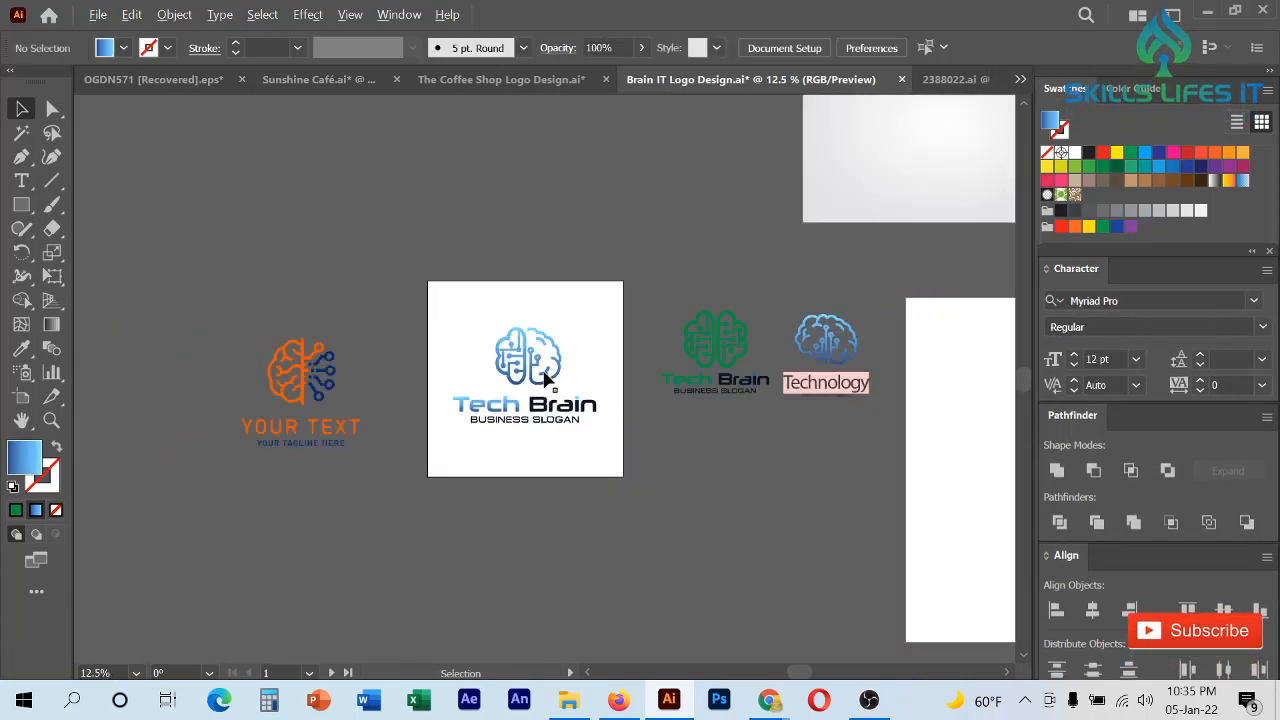
- Delete the green Tech Brain and blue Technology logos and the orange YOUR TEXT logo lying outside the small artboard
{"action": "left_click_drag", "start_coordinate": [730, 260], "coordinate": [989, 524]}
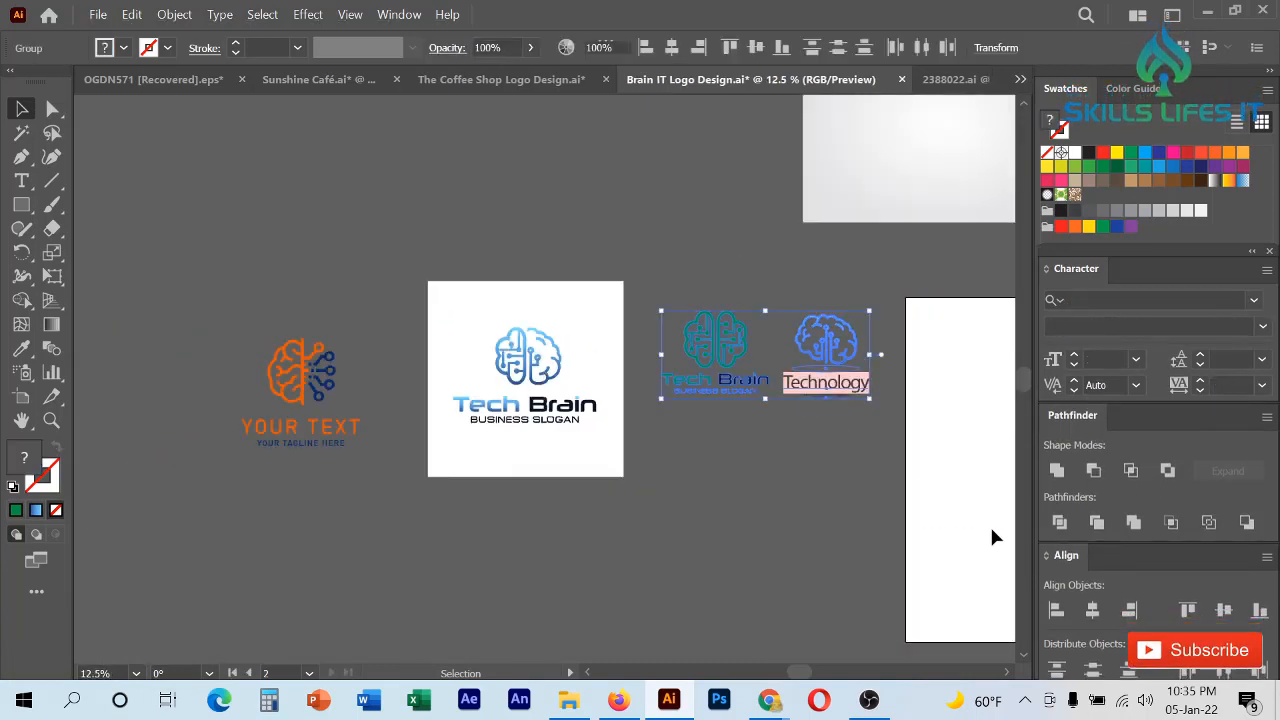
{"action": "key", "text": "Delete"}
{"action": "left_click_drag", "start_coordinate": [242, 312], "coordinate": [463, 537]}
{"action": "left_click", "coordinate": [340, 527]}
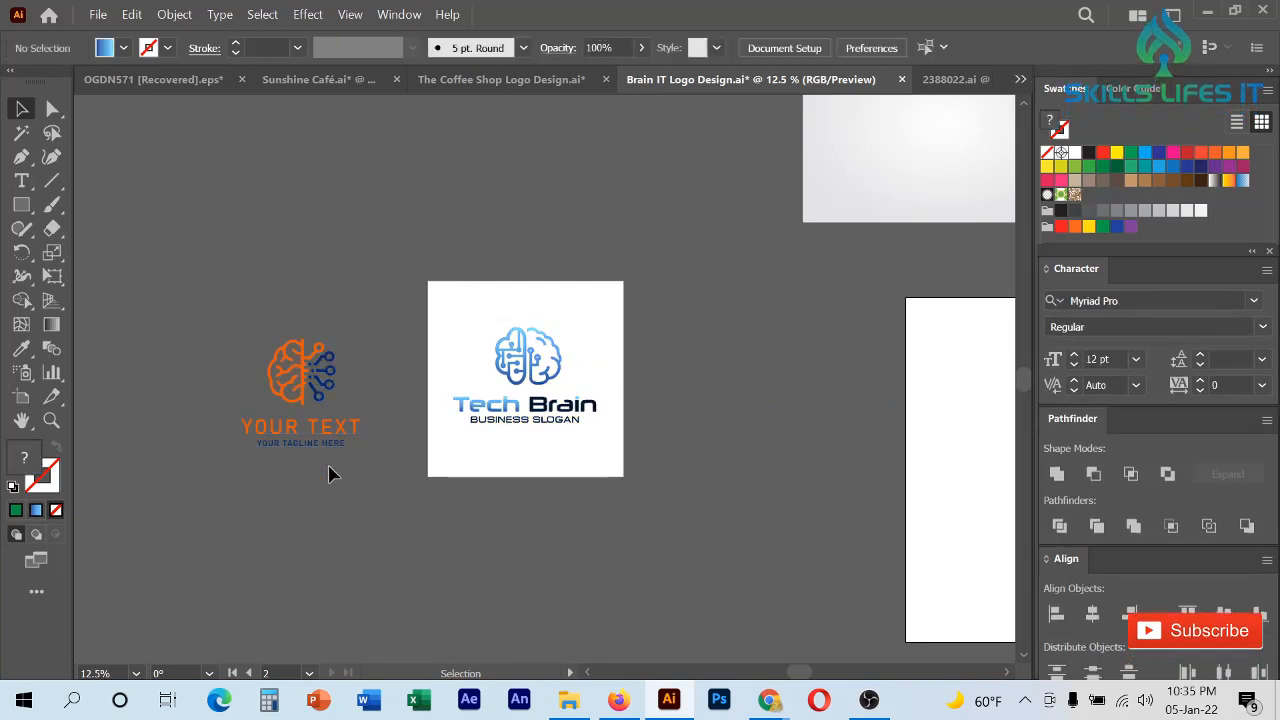
{"action": "left_click", "coordinate": [325, 430]}
{"action": "key", "text": "Delete"}
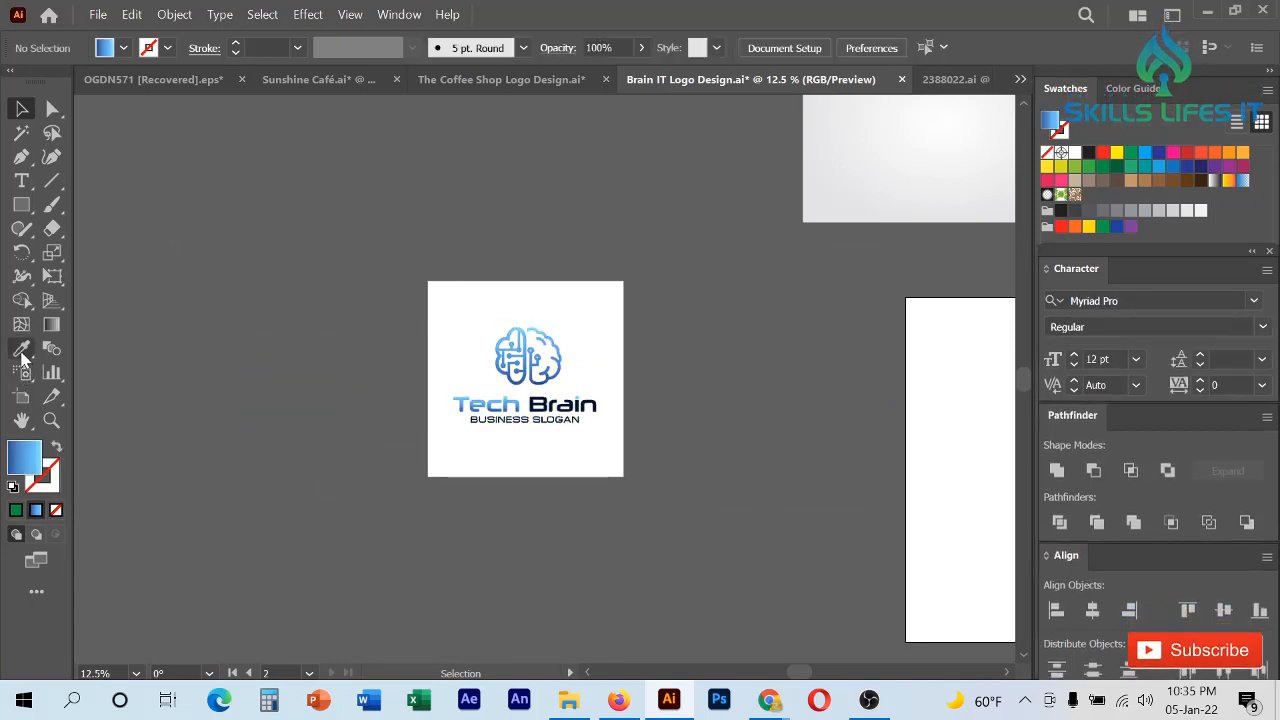
- Delete the empty Artboard 2 with the Artboard tool
{"action": "left_click", "coordinate": [22, 397]}
{"action": "scroll", "coordinate": [395, 405], "scroll_direction": "down", "scroll_amount": 2}
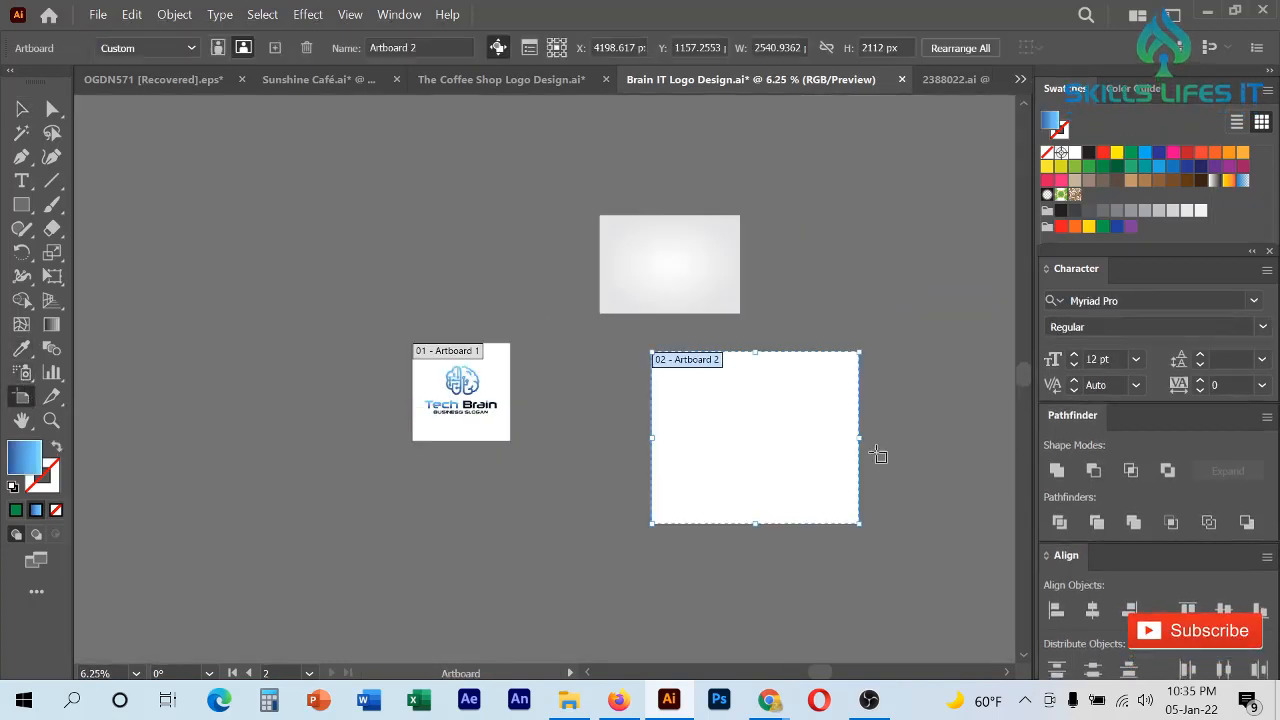
{"action": "scroll", "coordinate": [855, 464], "scroll_direction": "up", "scroll_amount": 1}
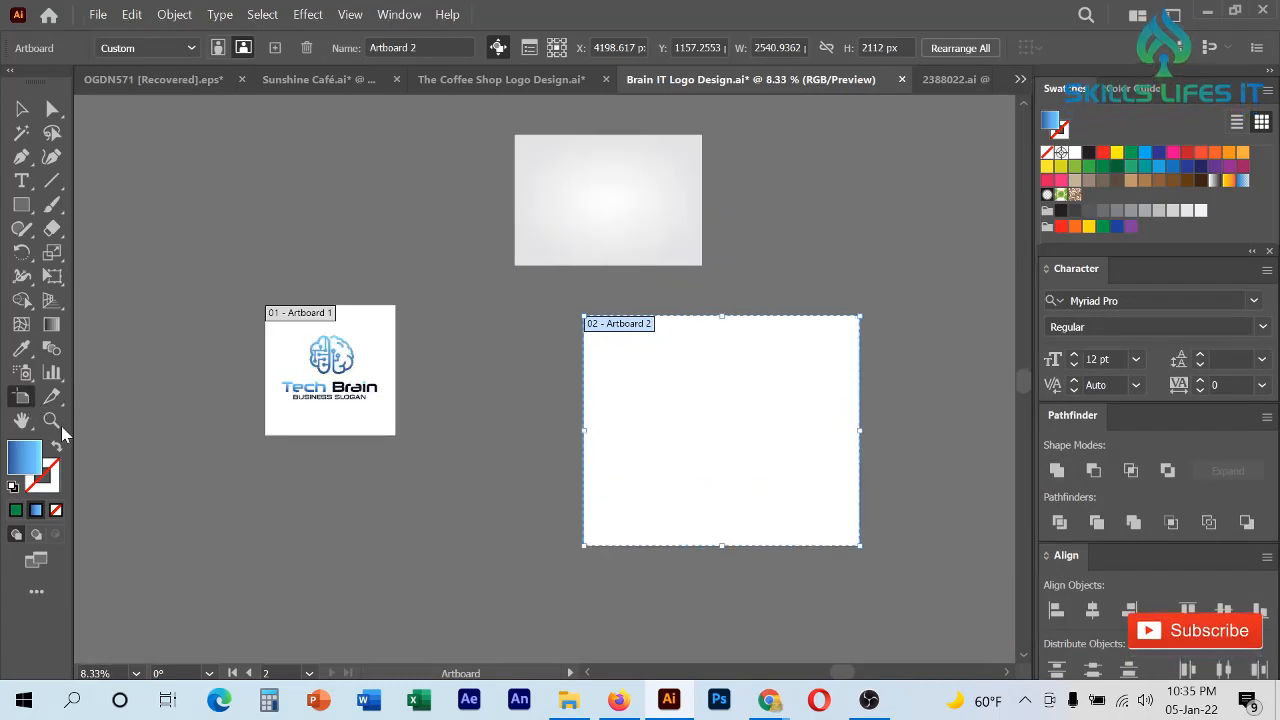
{"action": "key", "text": "Delete"}
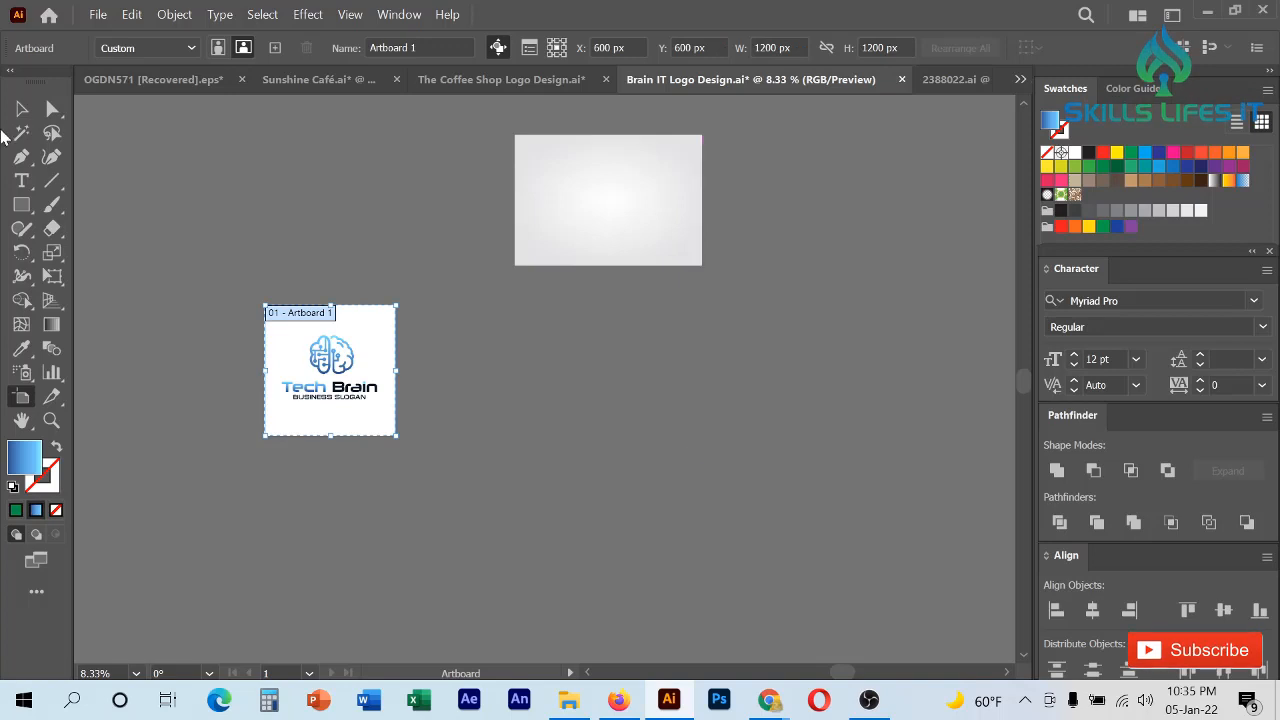
- Delete the light grey radial-gradient rectangle outside the remaining artboard
{"action": "left_click", "coordinate": [21, 108]}
{"action": "left_click_drag", "start_coordinate": [437, 192], "coordinate": [734, 334]}
{"action": "key", "text": "Delete"}
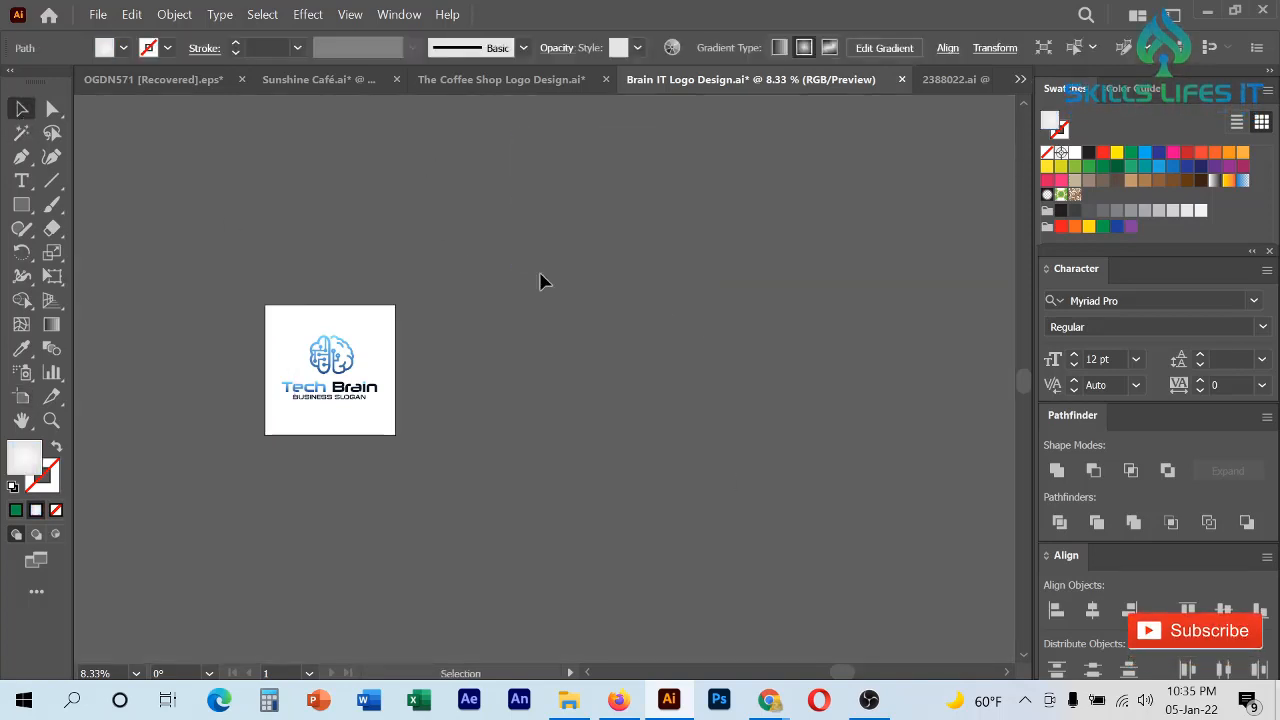
- Save the document under the new name Tech Brain IT Logo Design as an Adobe Illustrator file in the FGT folder with the default Illustrator 2020 options
{"action": "scroll", "coordinate": [206, 370], "scroll_direction": "up", "scroll_amount": 2}
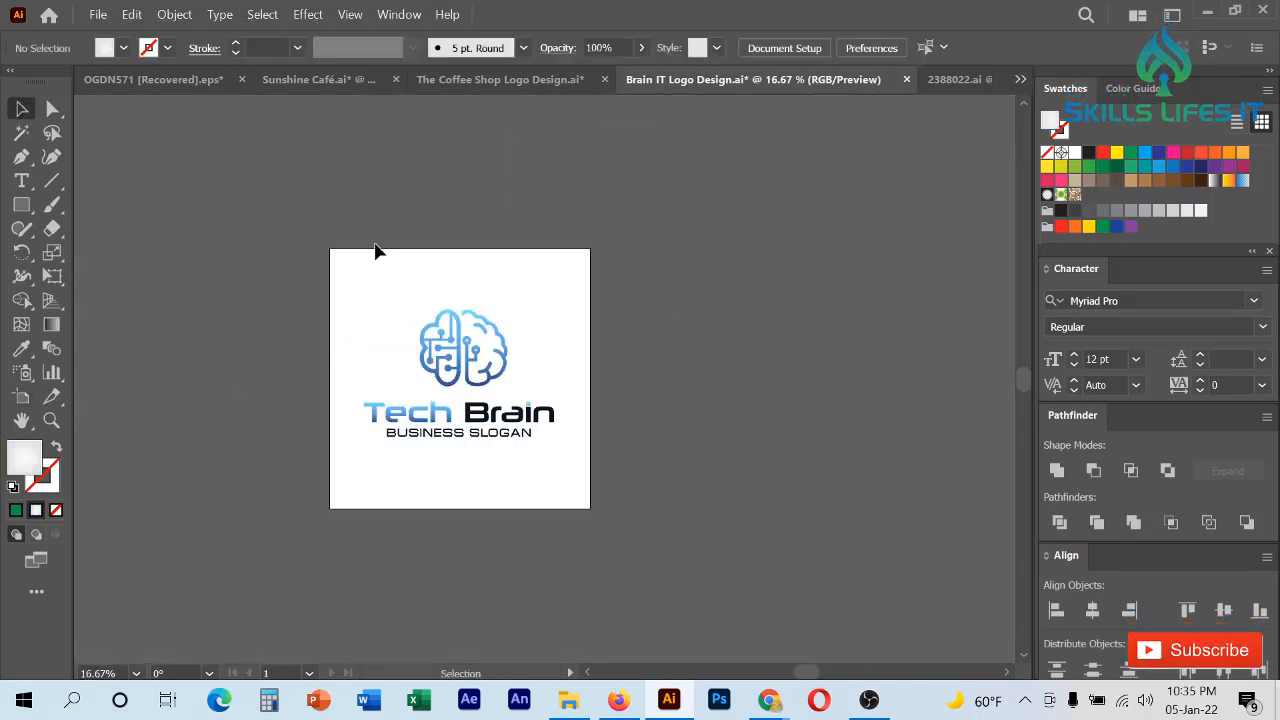
{"action": "scroll", "coordinate": [392, 441], "scroll_direction": "up", "scroll_amount": 2}
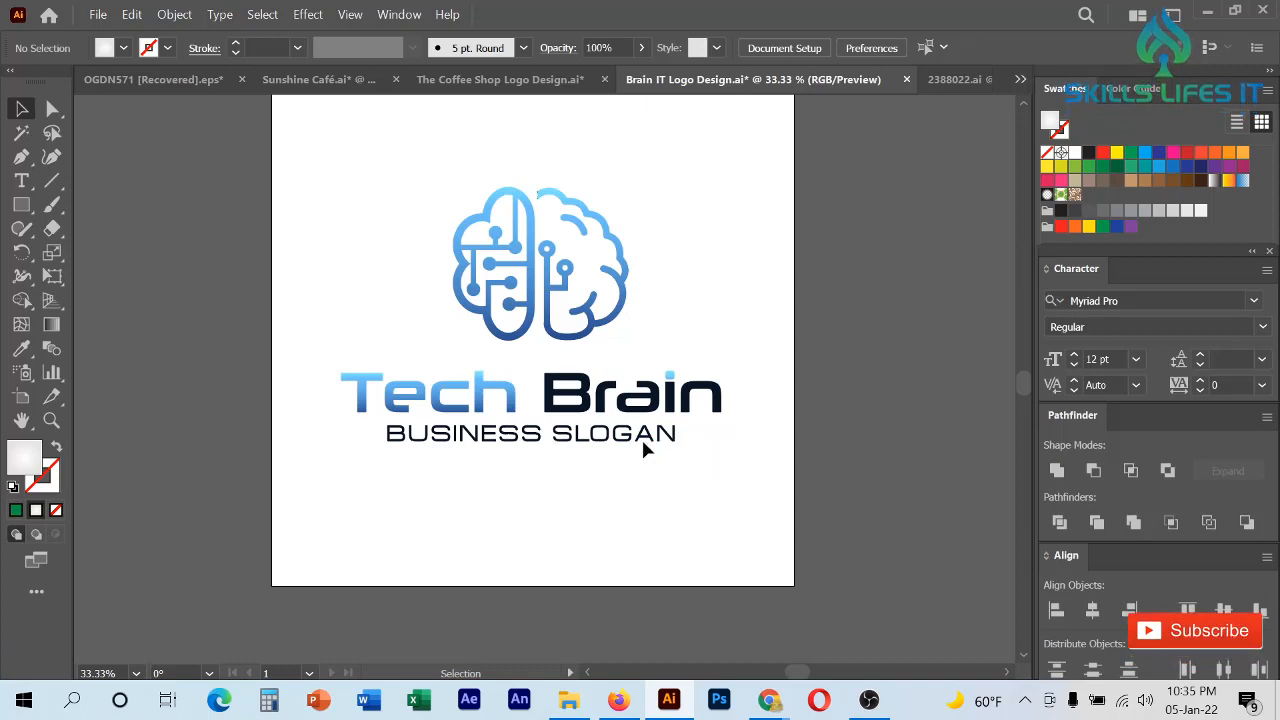
{"action": "left_click", "coordinate": [92, 16]}
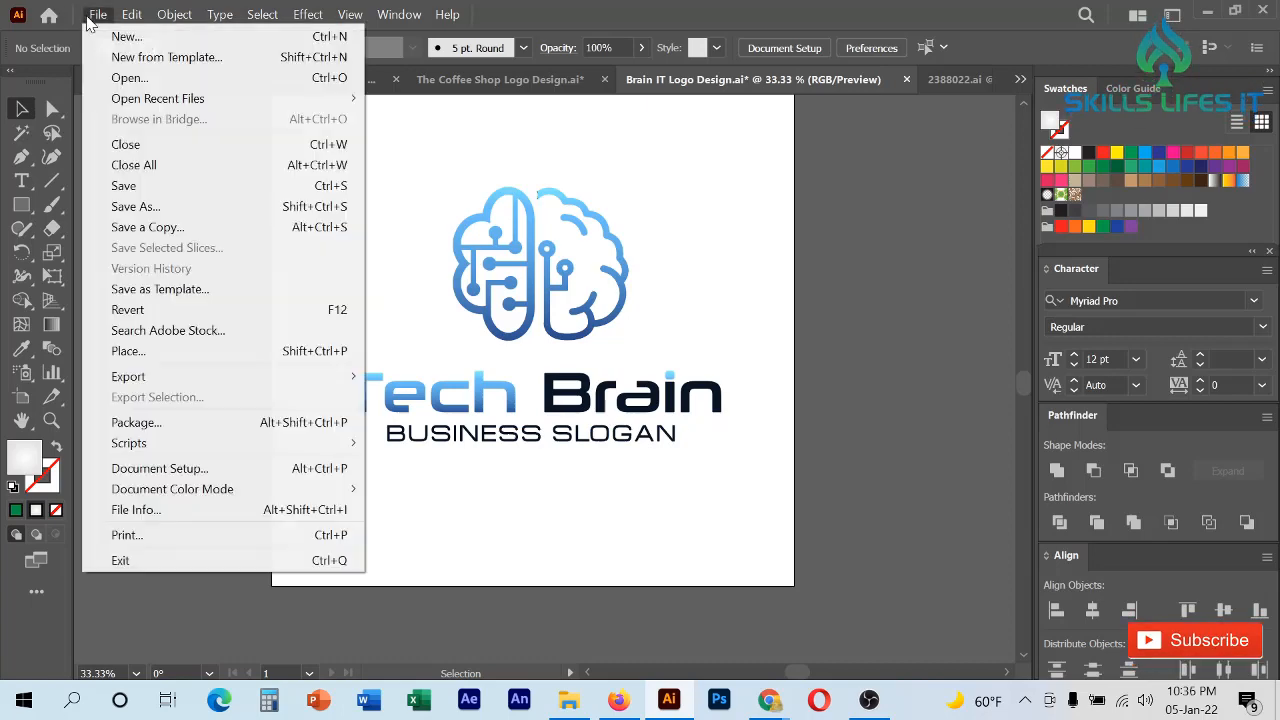
{"action": "left_click", "coordinate": [166, 208]}
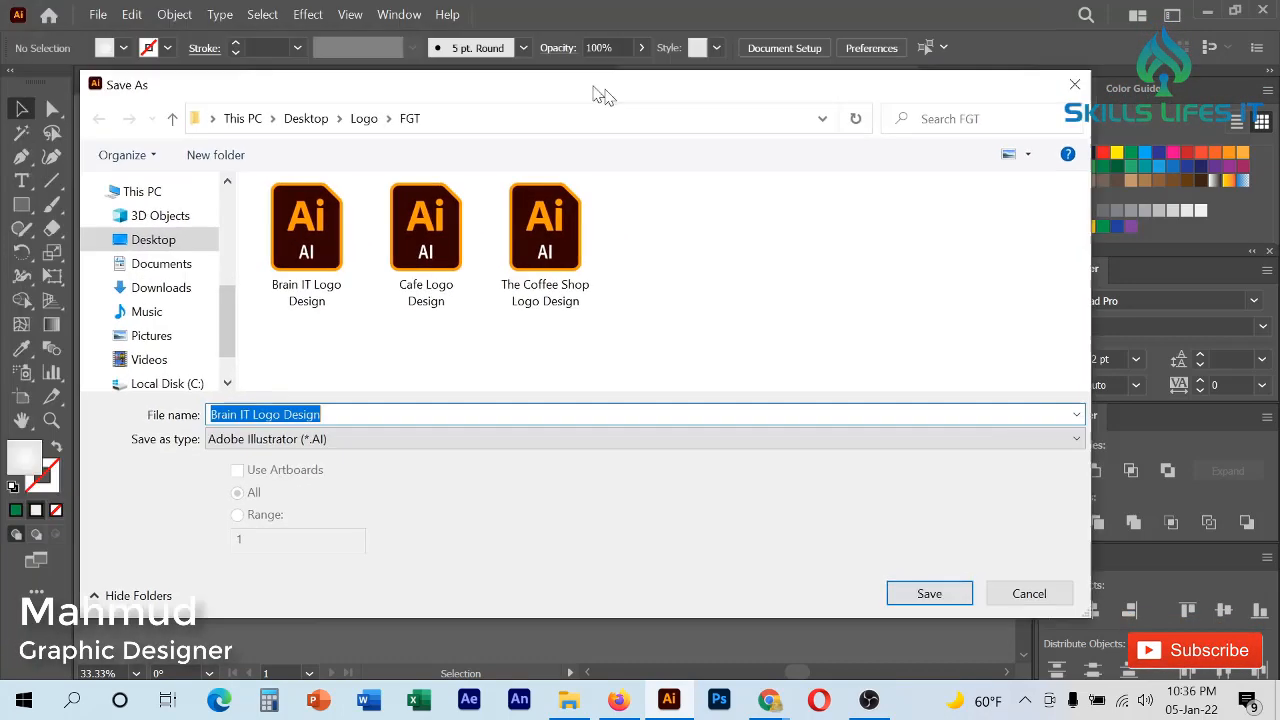
{"action": "left_click_drag", "start_coordinate": [598, 92], "coordinate": [1035, 79]}
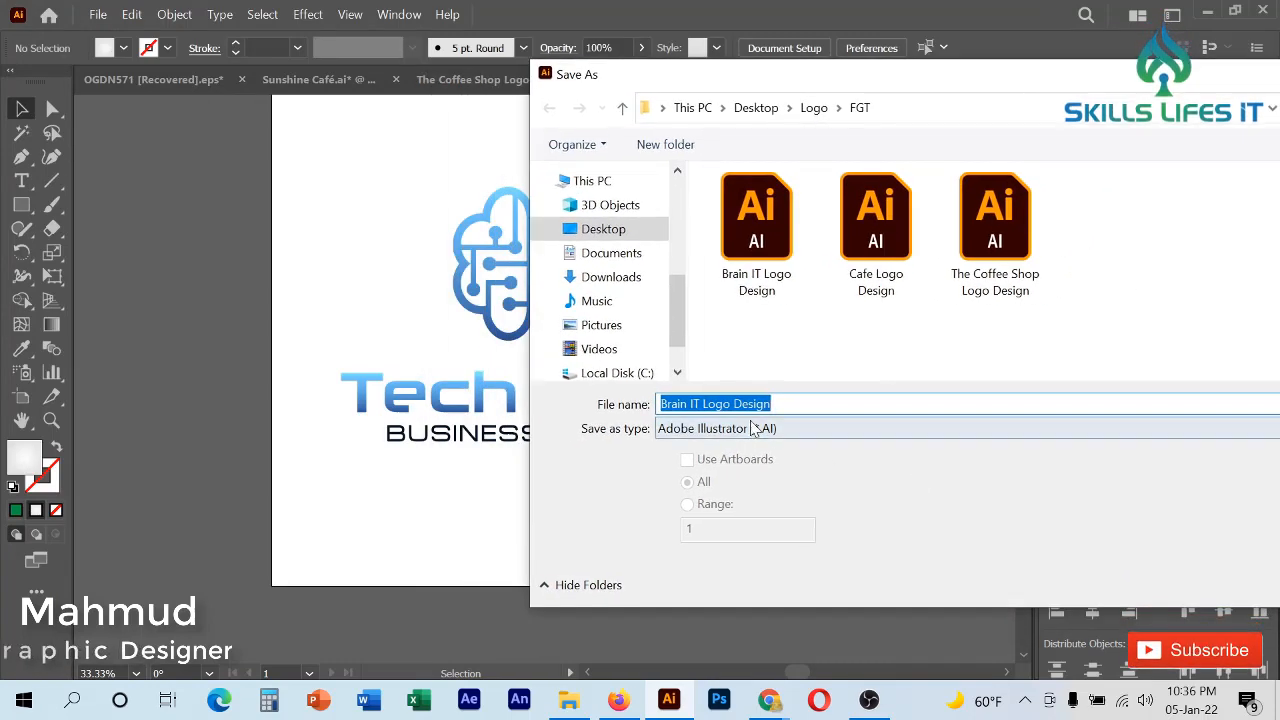
{"action": "left_click", "coordinate": [661, 404]}
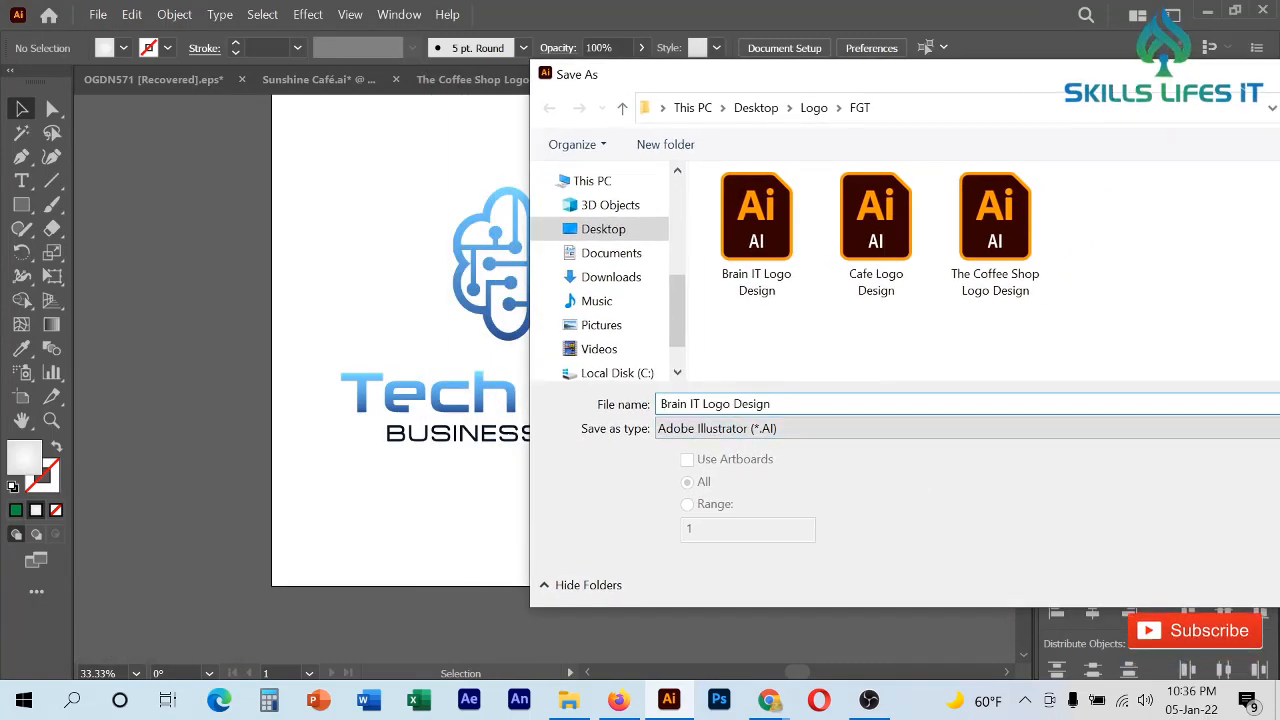
{"action": "type", "text": "T"}
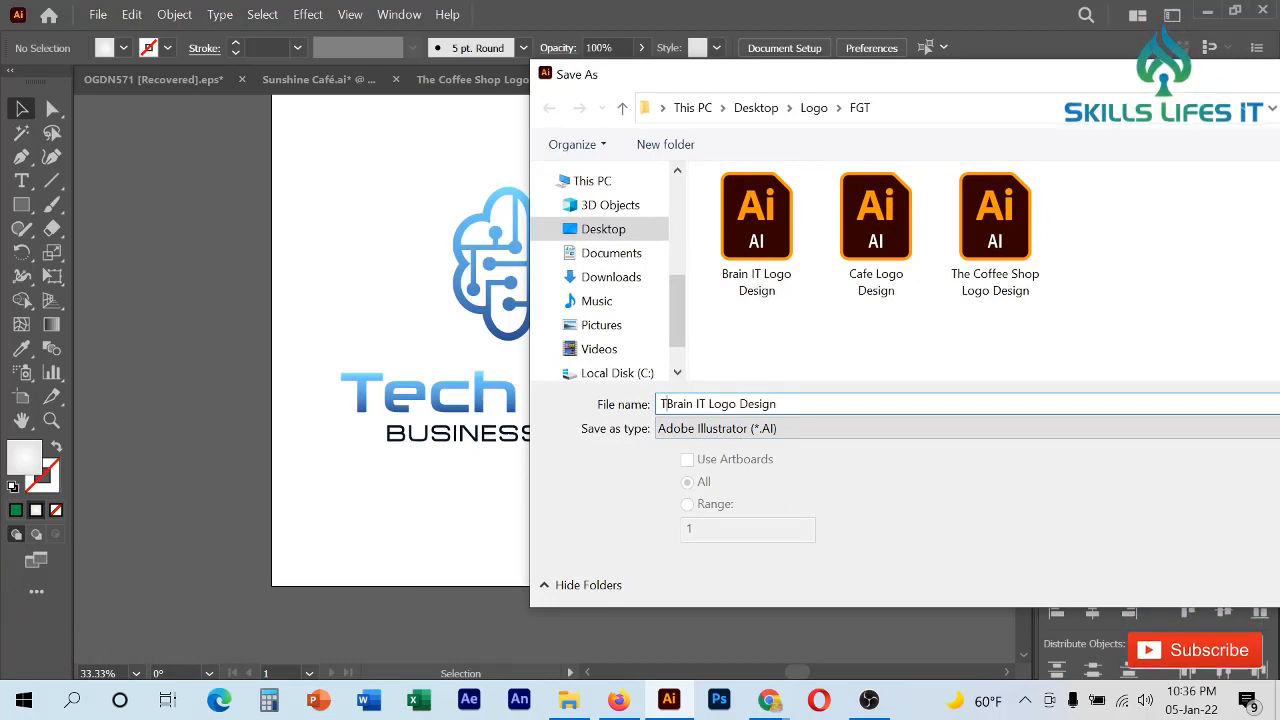
{"action": "type", "text": "e"}
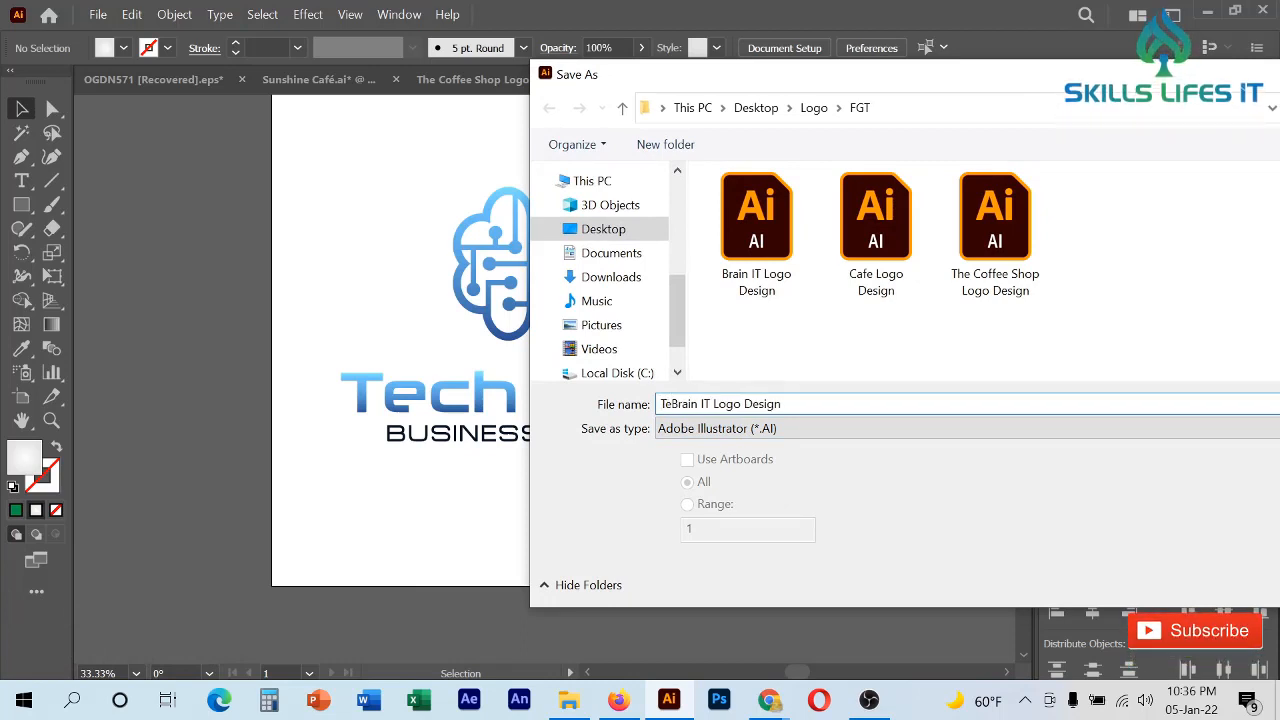
{"action": "type", "text": "ch"}
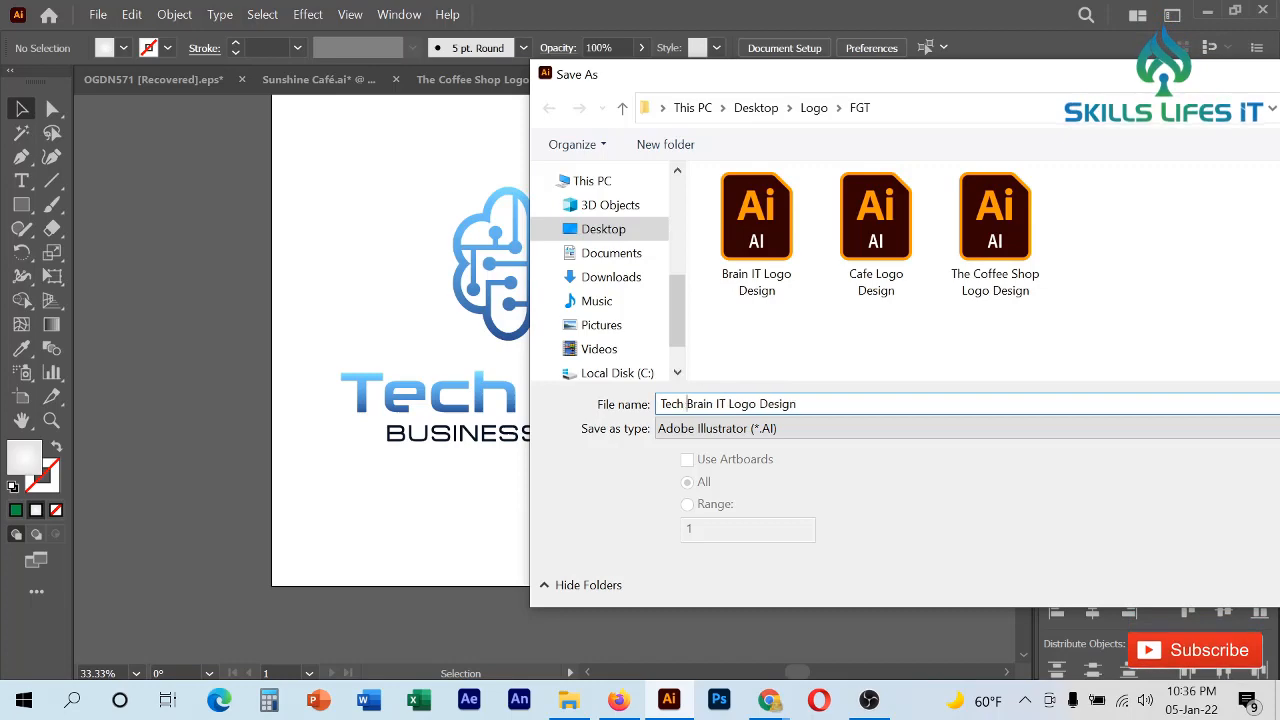
{"action": "left_click_drag", "start_coordinate": [988, 90], "coordinate": [668, 71]}
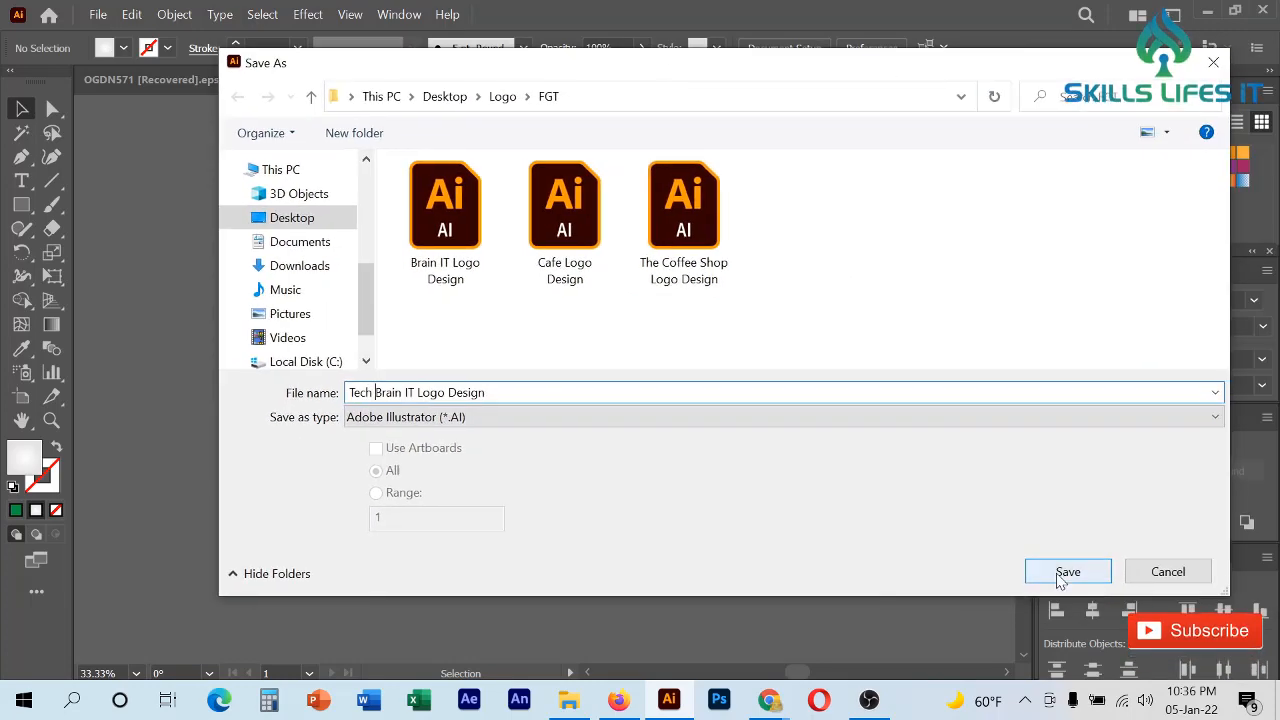
{"action": "left_click", "coordinate": [1063, 571]}
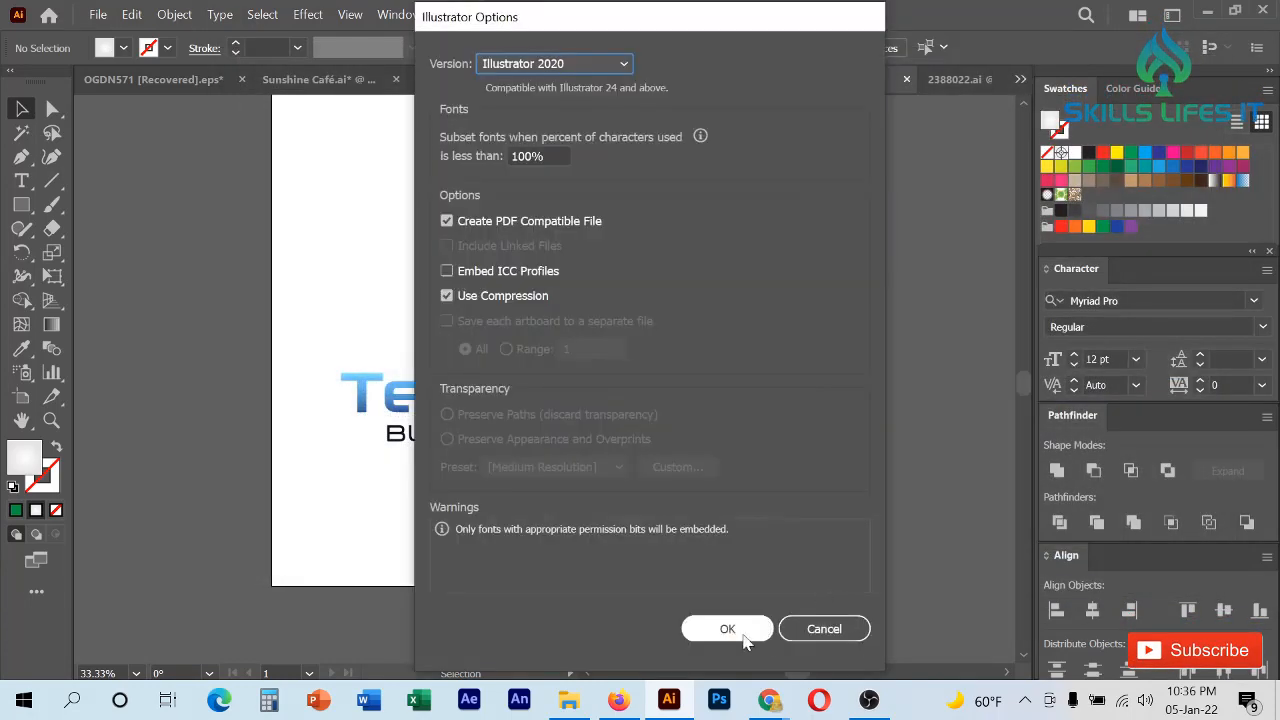
{"action": "left_click", "coordinate": [730, 627]}
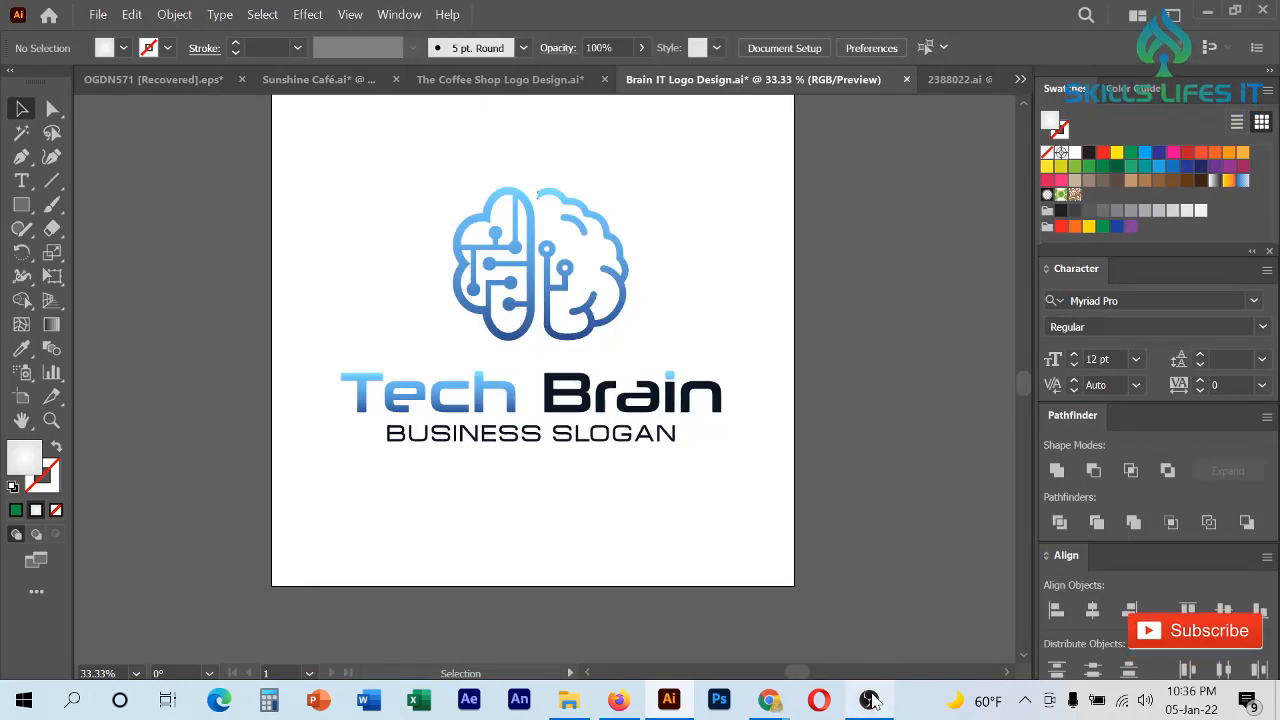
{"action": "mouse_move", "coordinate": [869, 700]}
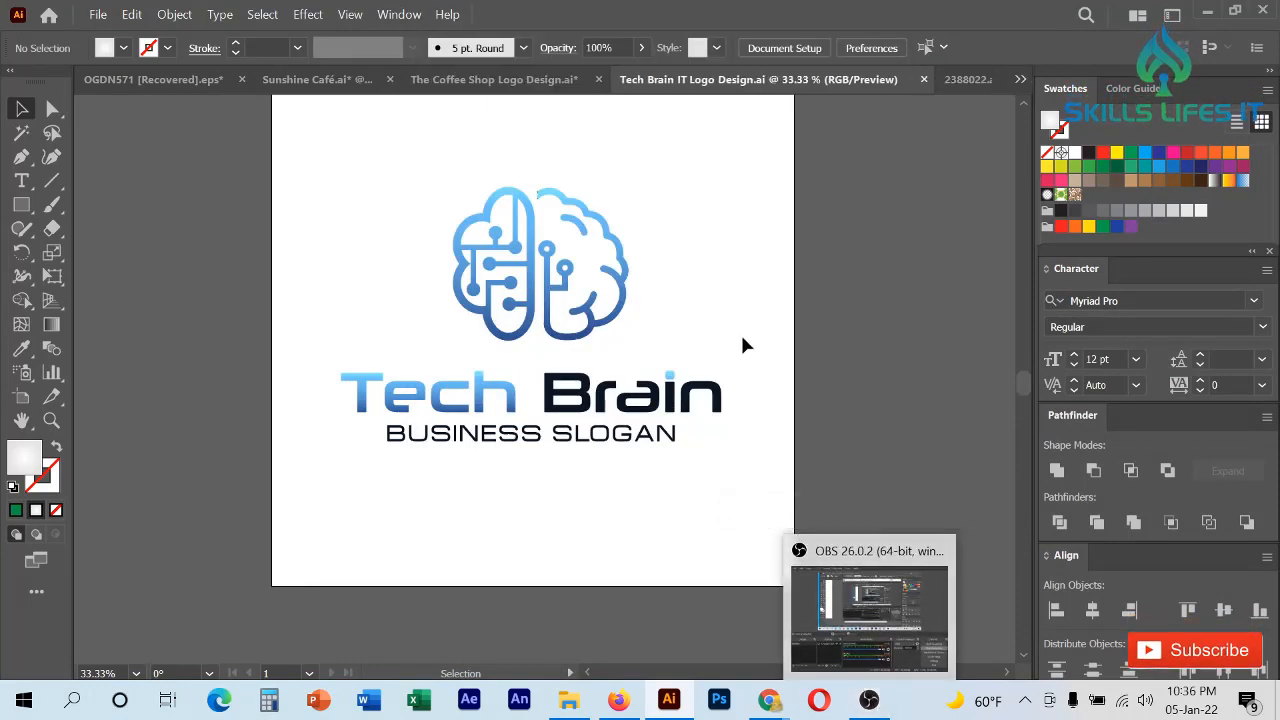
{"action": "scroll", "coordinate": [740, 332], "scroll_direction": "down", "scroll_amount": 2}
{"action": "scroll", "coordinate": [688, 313], "scroll_direction": "up", "scroll_amount": 1}
{"action": "scroll", "coordinate": [688, 313], "scroll_direction": "up", "scroll_amount": 1}
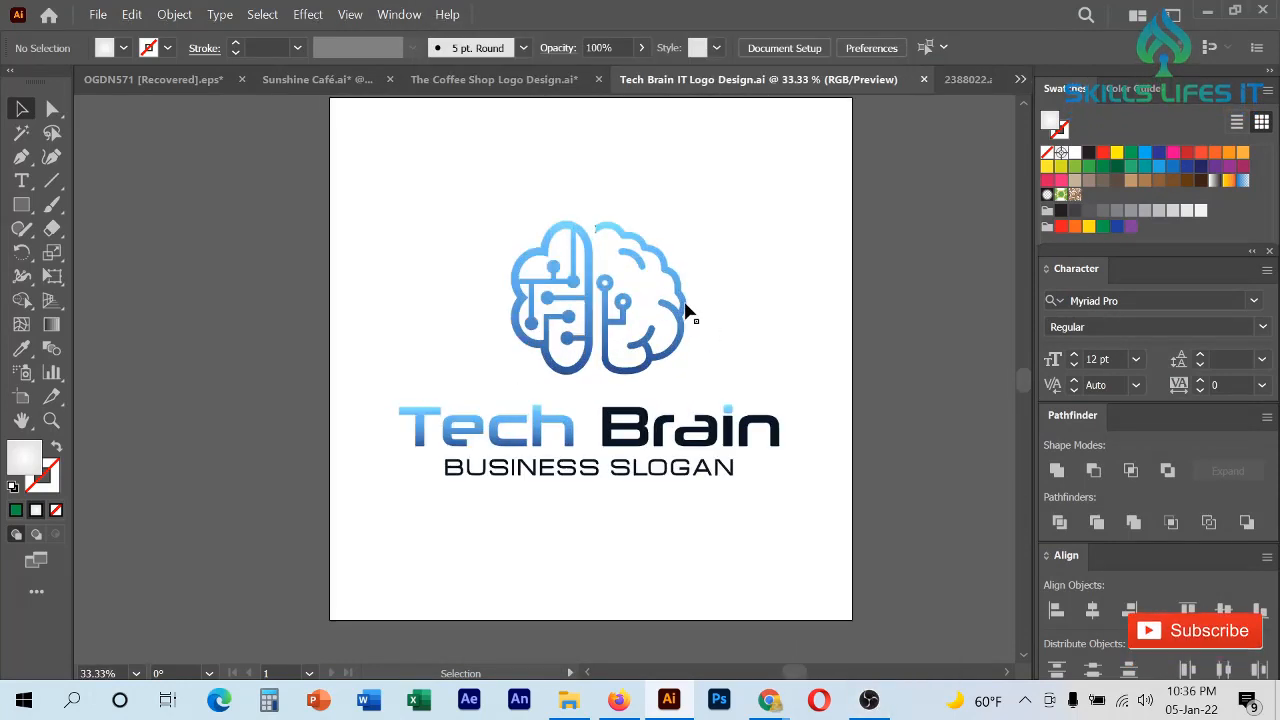
{"action": "scroll", "coordinate": [688, 313], "scroll_direction": "down", "scroll_amount": 2}
{"action": "scroll", "coordinate": [688, 313], "scroll_direction": "down", "scroll_amount": 3}
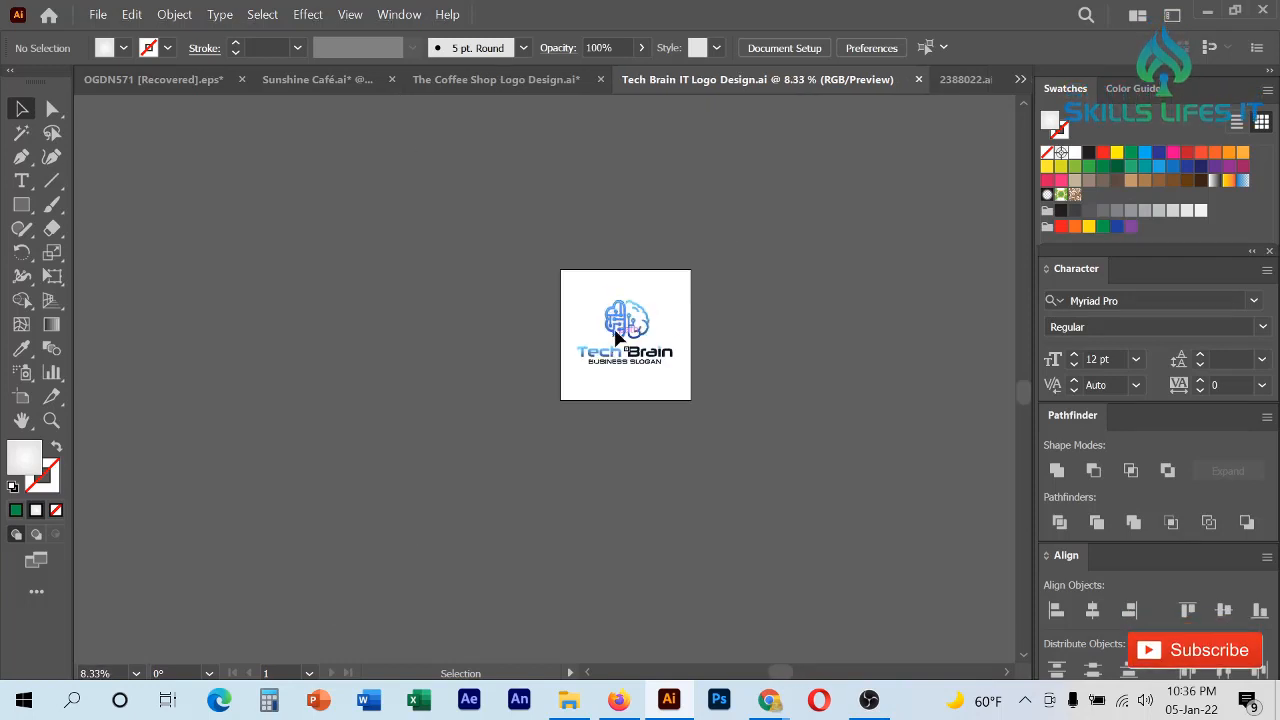
{"action": "scroll", "coordinate": [600, 337], "scroll_direction": "up", "scroll_amount": 4}
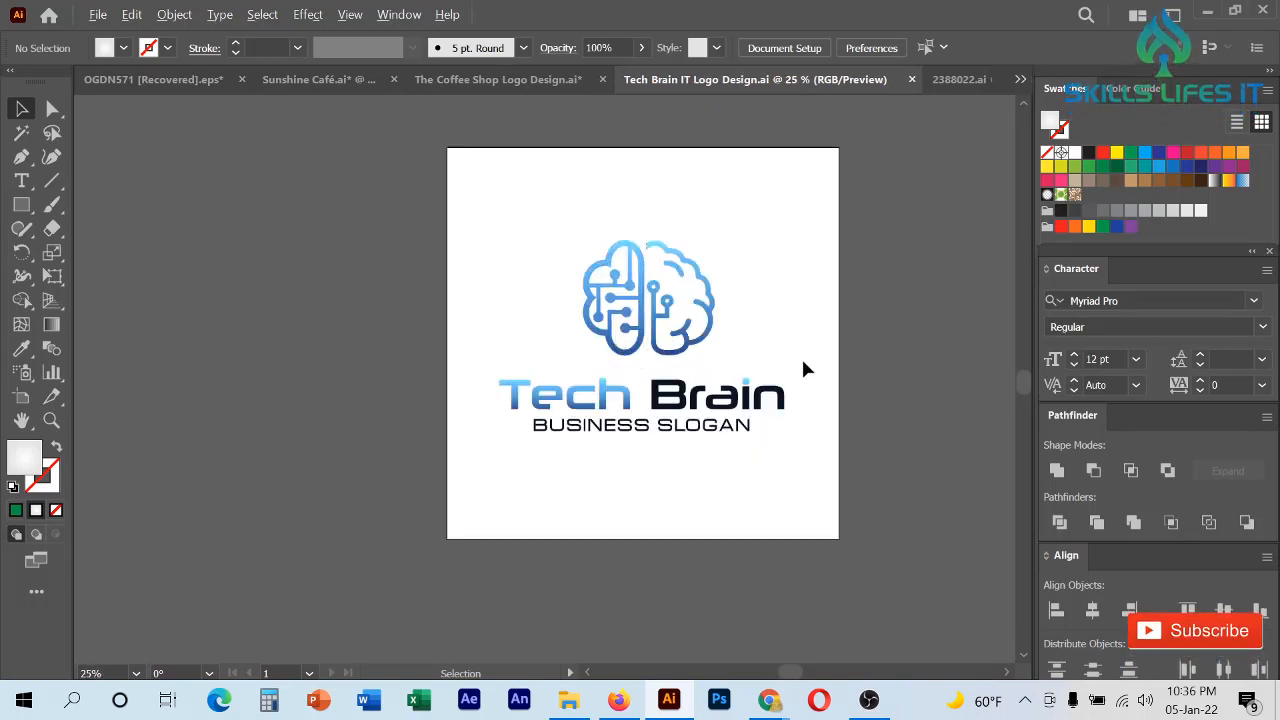
{"action": "scroll", "coordinate": [805, 370], "scroll_direction": "up", "scroll_amount": 1}
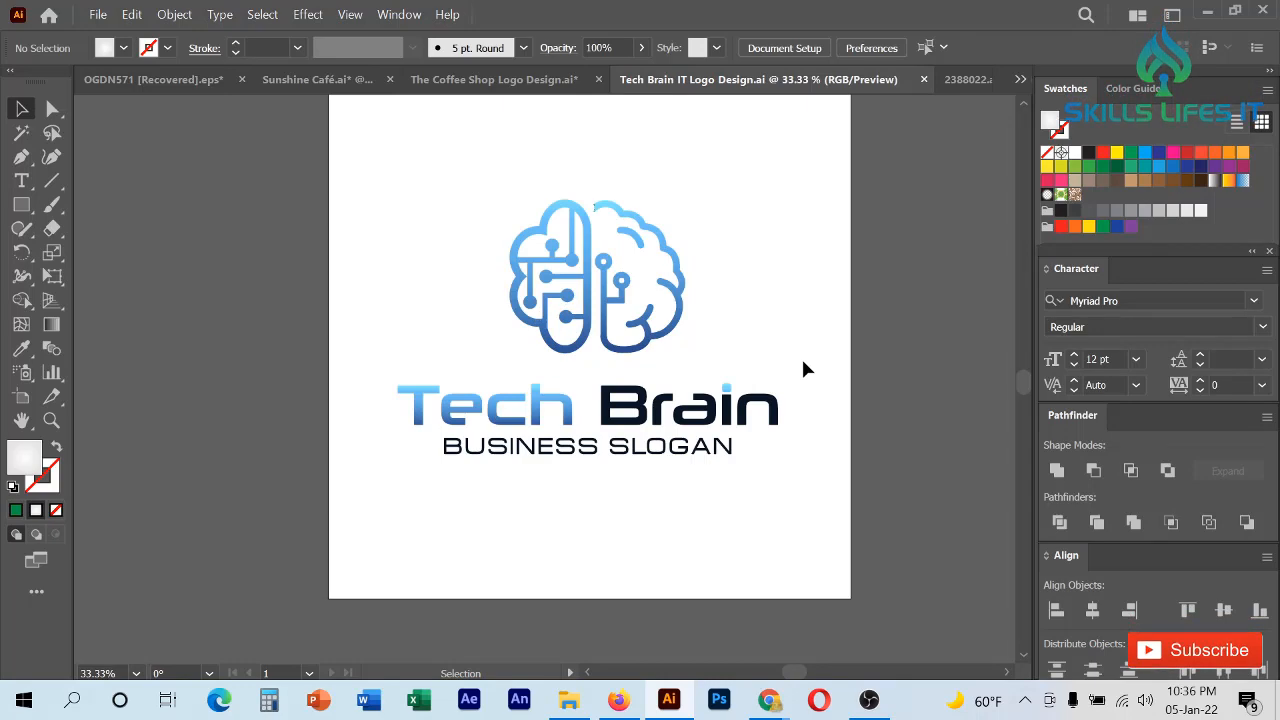
{"action": "left_click", "coordinate": [98, 14]}
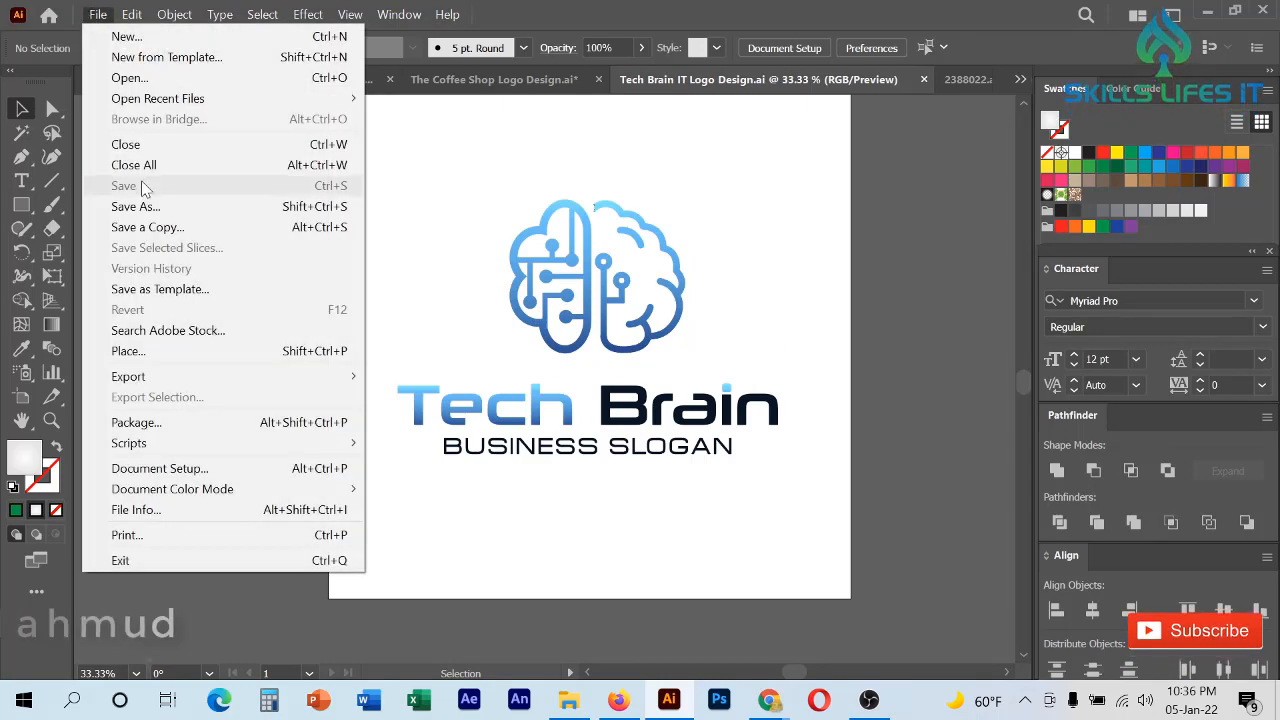
{"action": "left_click", "coordinate": [130, 207]}
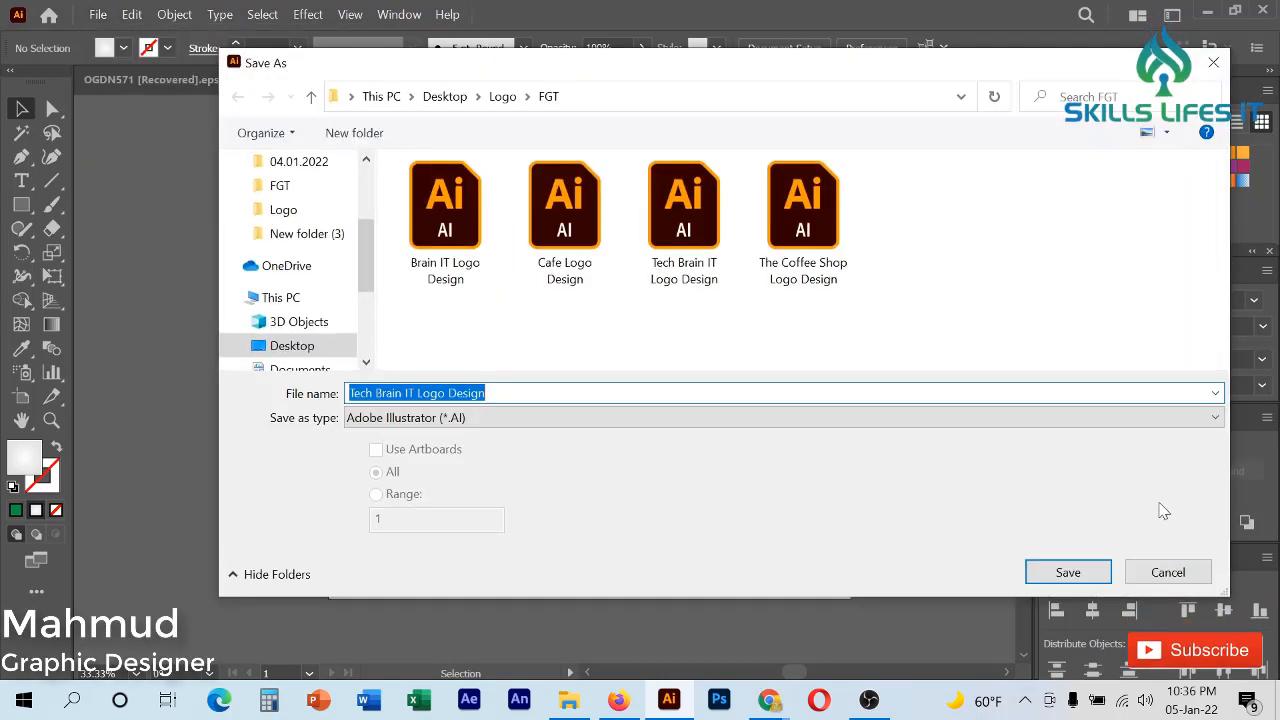
{"action": "left_click", "coordinate": [1167, 573]}
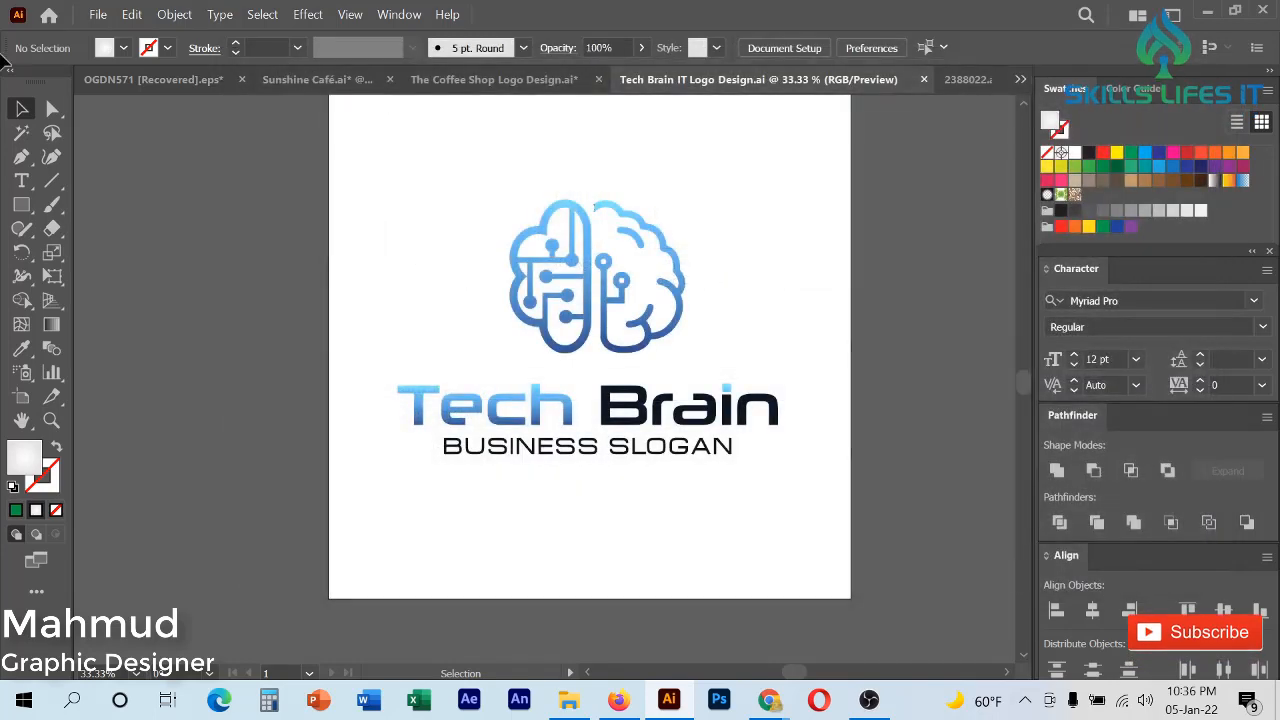
- Export the logo with Save for Web as a maximum-quality 1200 × 1200 px JPEG into the FGT folder
{"action": "left_click", "coordinate": [98, 14]}
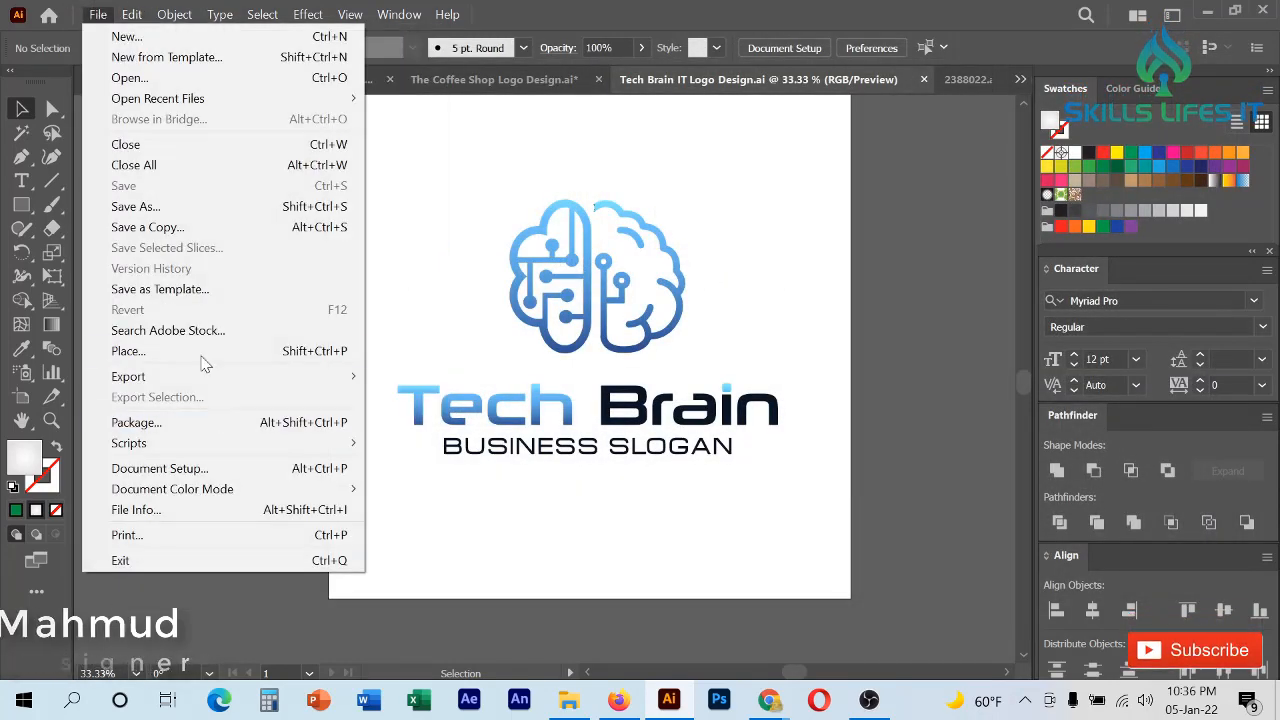
{"action": "mouse_move", "coordinate": [220, 376]}
{"action": "left_click", "coordinate": [574, 420]}
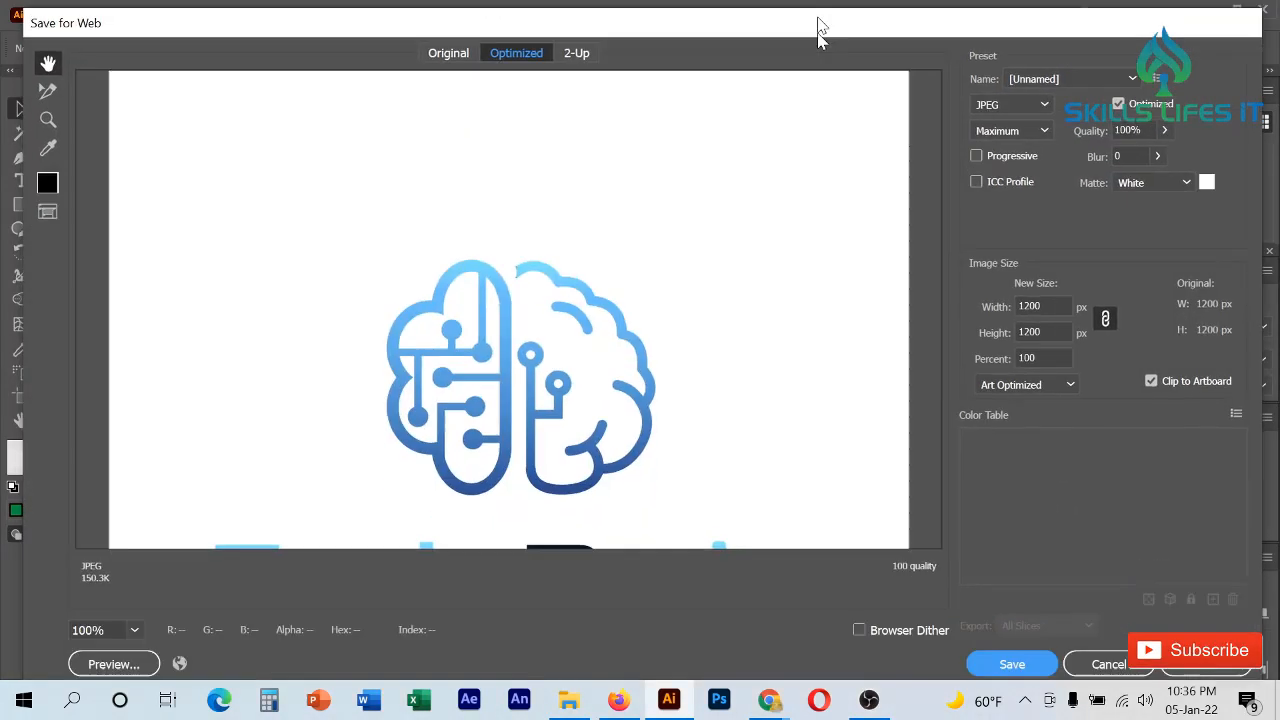
{"action": "left_click", "coordinate": [980, 656]}
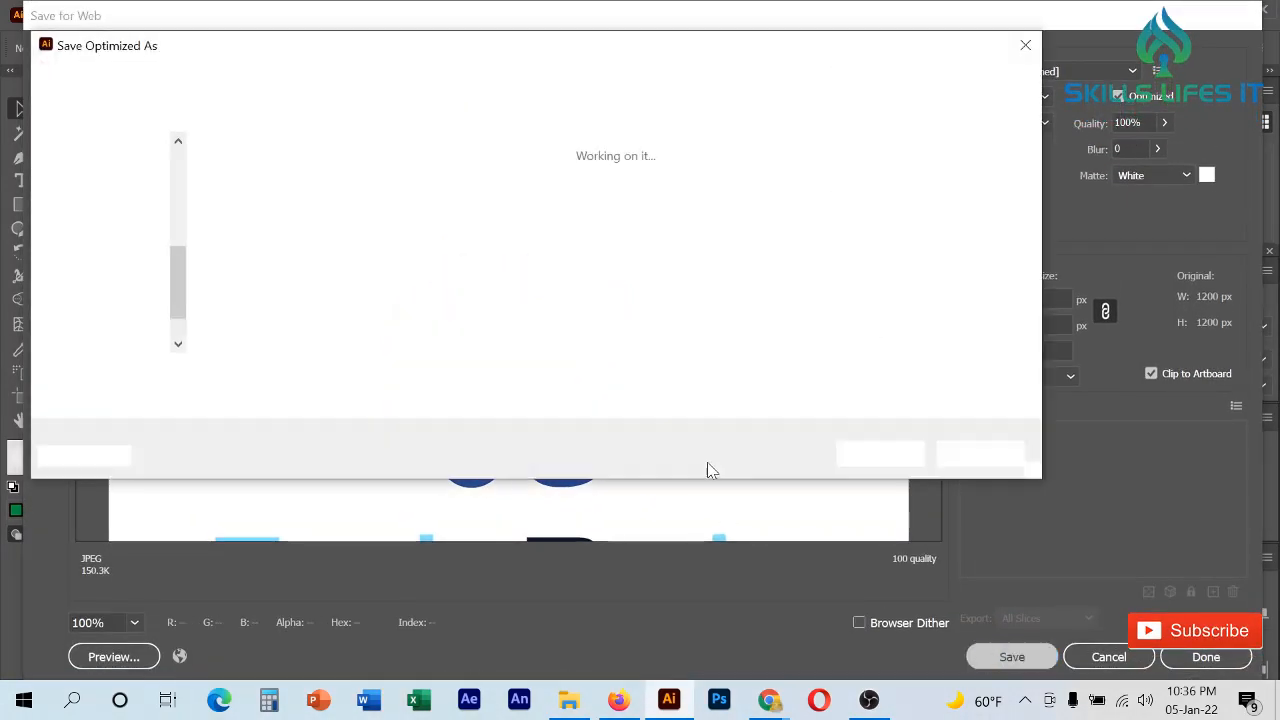
{"action": "left_click", "coordinate": [893, 464]}
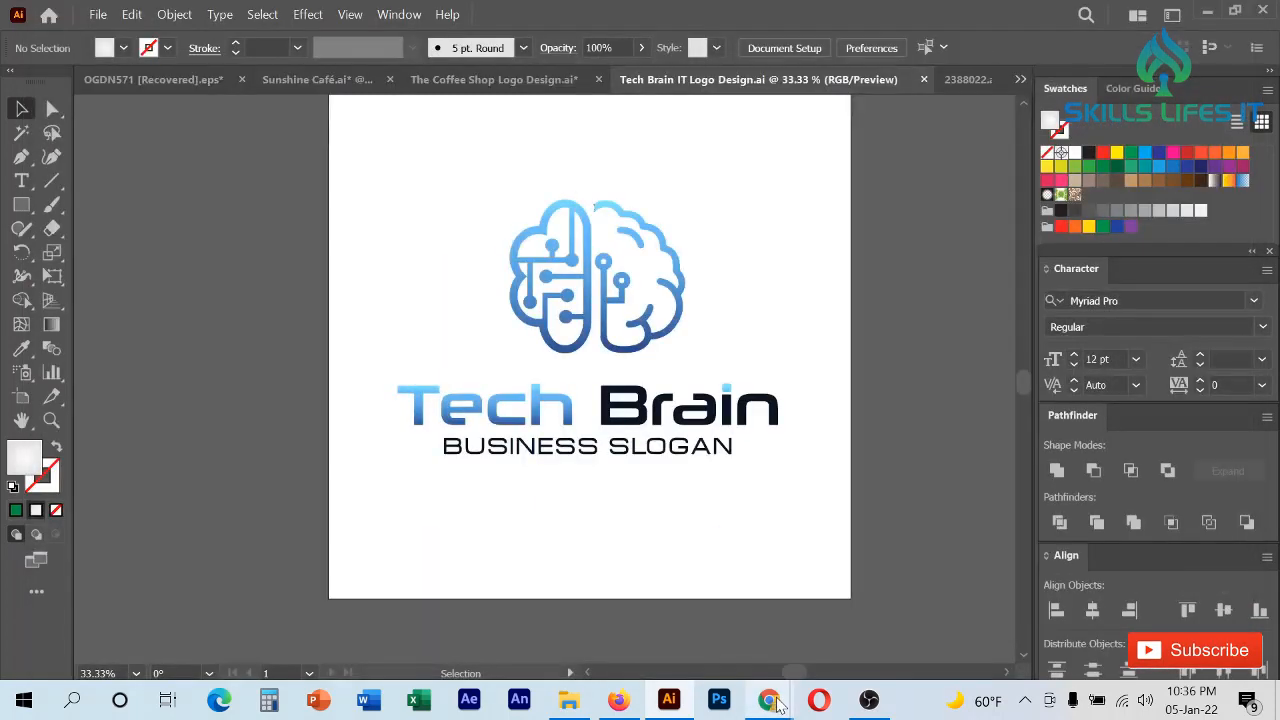
- Switch to Chrome and bring up the open Google Drive folder that holds the logo design files
{"action": "mouse_move", "coordinate": [769, 700]}
{"action": "left_click", "coordinate": [663, 634]}
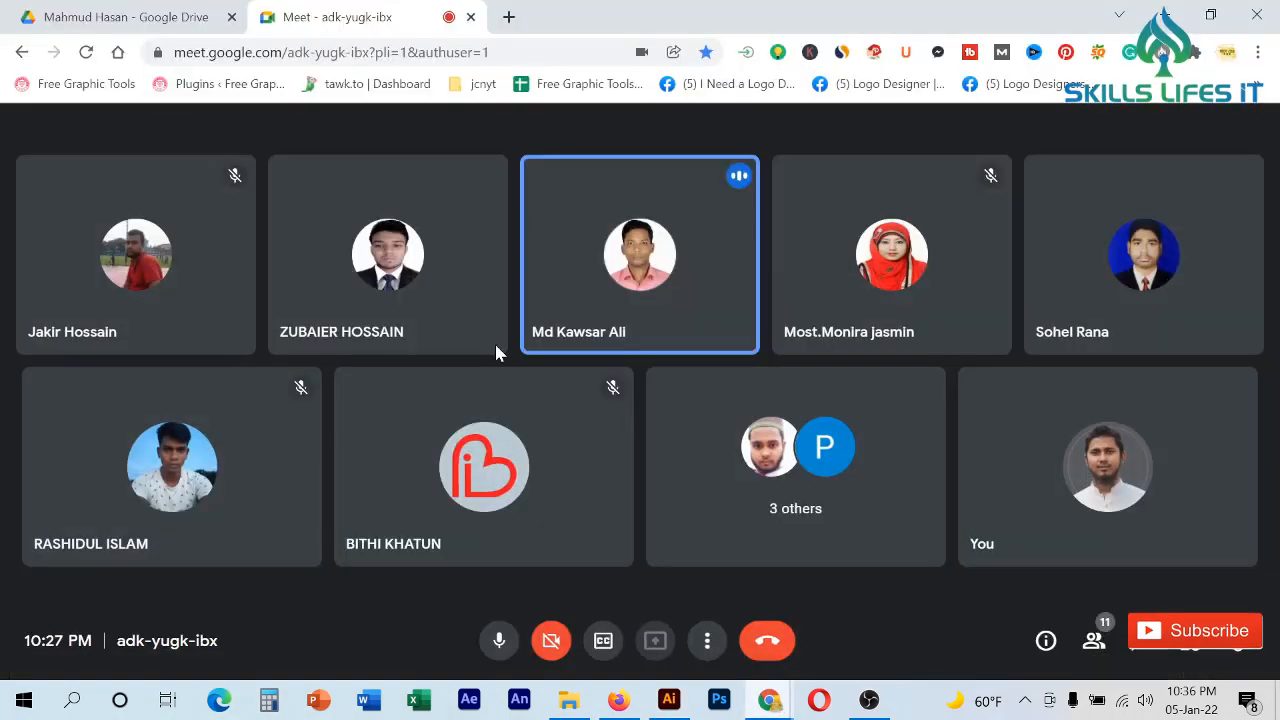
{"action": "left_click", "coordinate": [126, 17]}
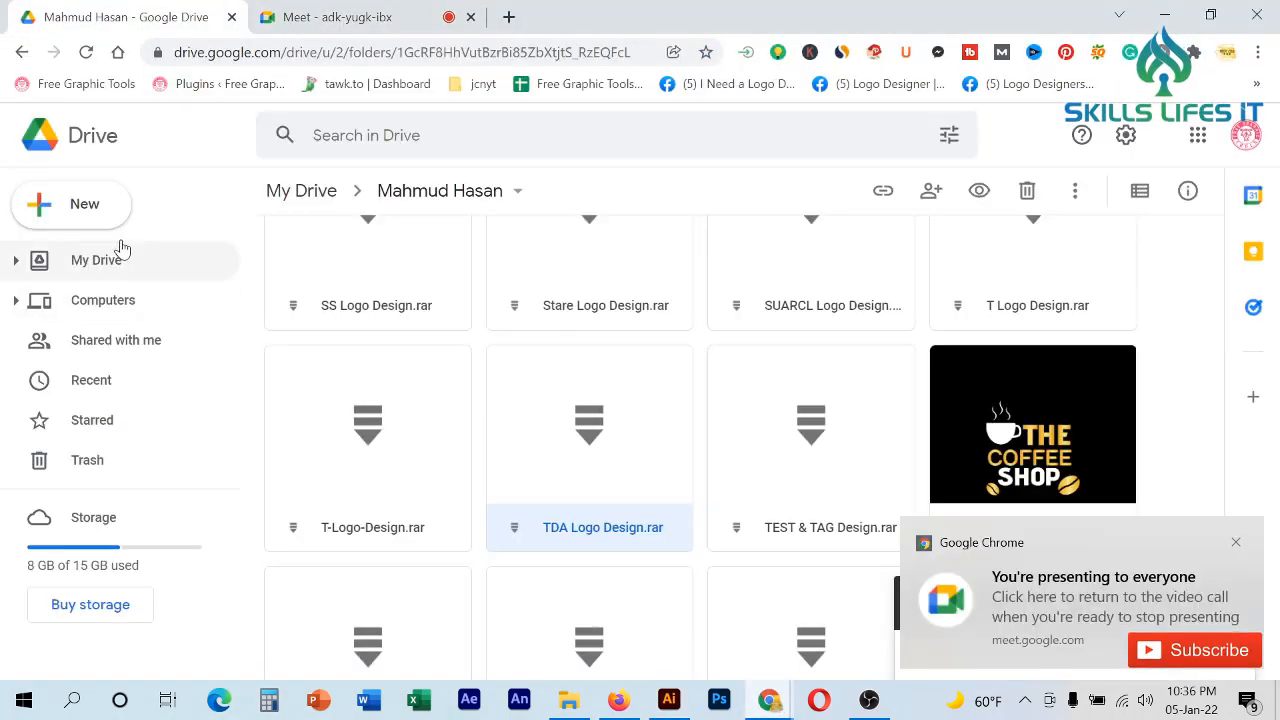
{"action": "left_click", "coordinate": [100, 205]}
{"action": "left_click", "coordinate": [143, 293]}
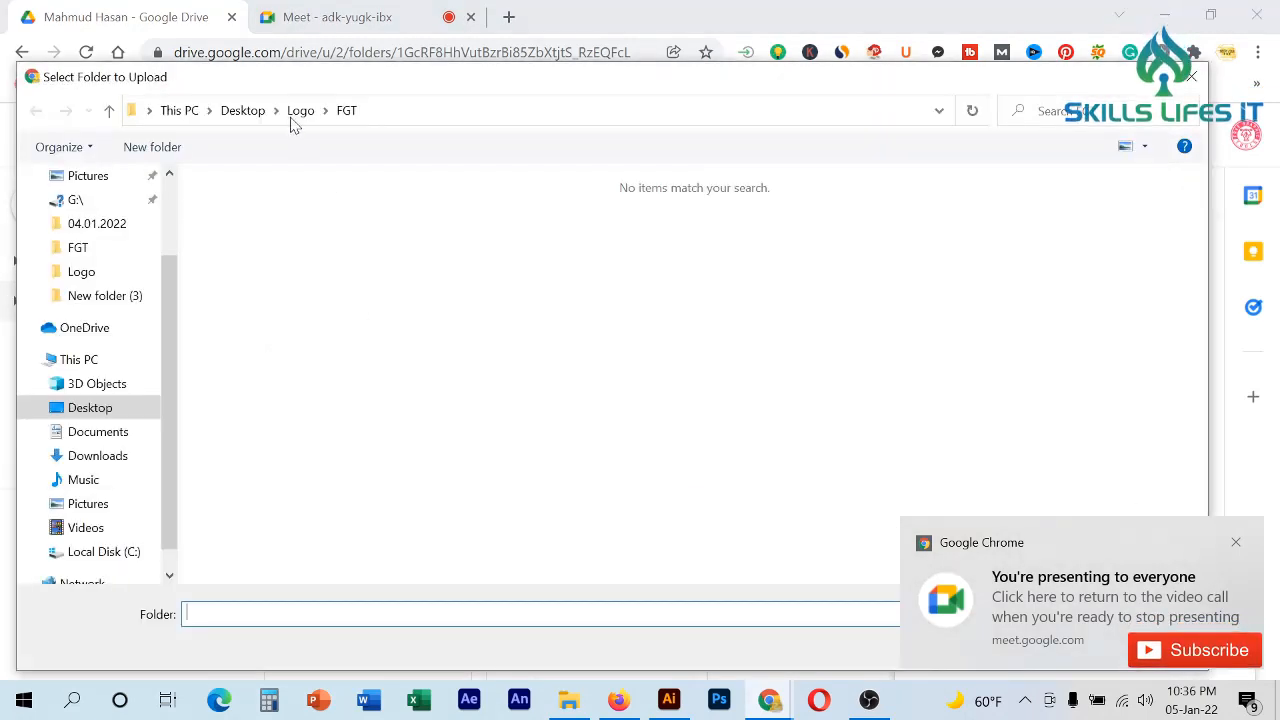
{"action": "key", "text": "Escape"}
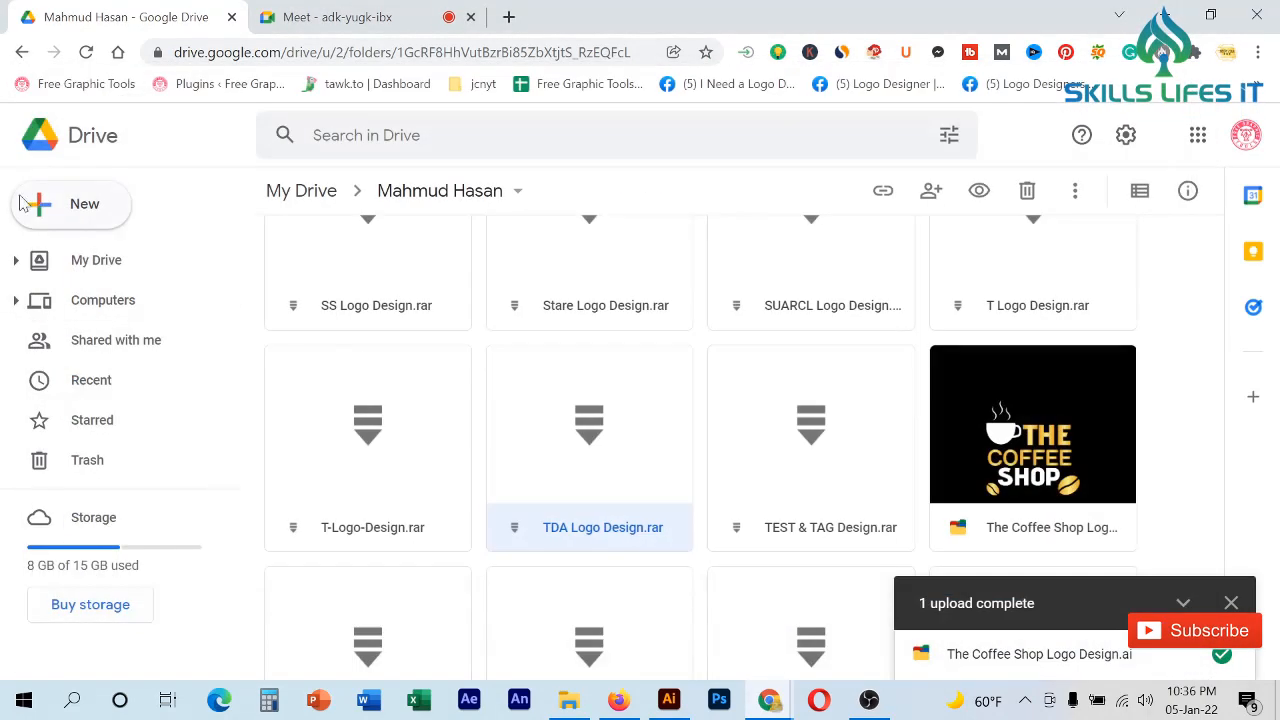
- Upload the Tech Brain IT Logo Design Illustrator file from the FGT folder to the Drive folder, copying its file name
{"action": "left_click", "coordinate": [95, 197]}
{"action": "left_click", "coordinate": [95, 266]}
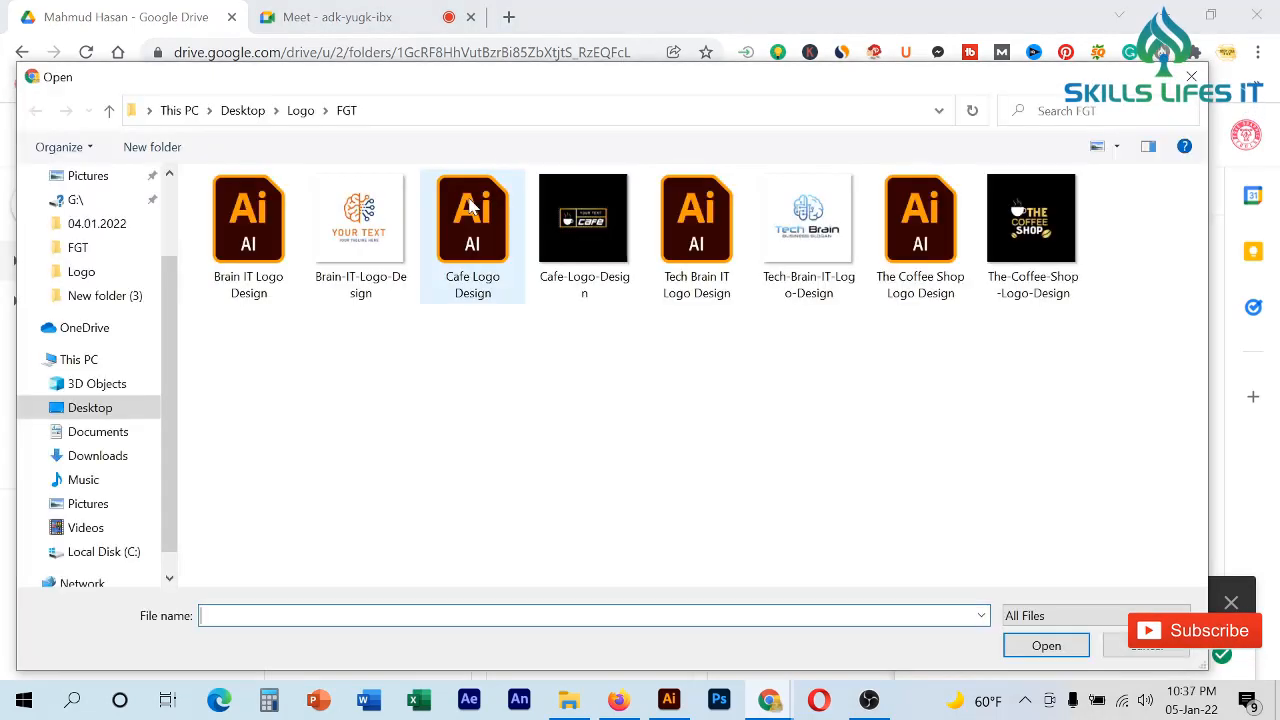
{"action": "left_click", "coordinate": [697, 270]}
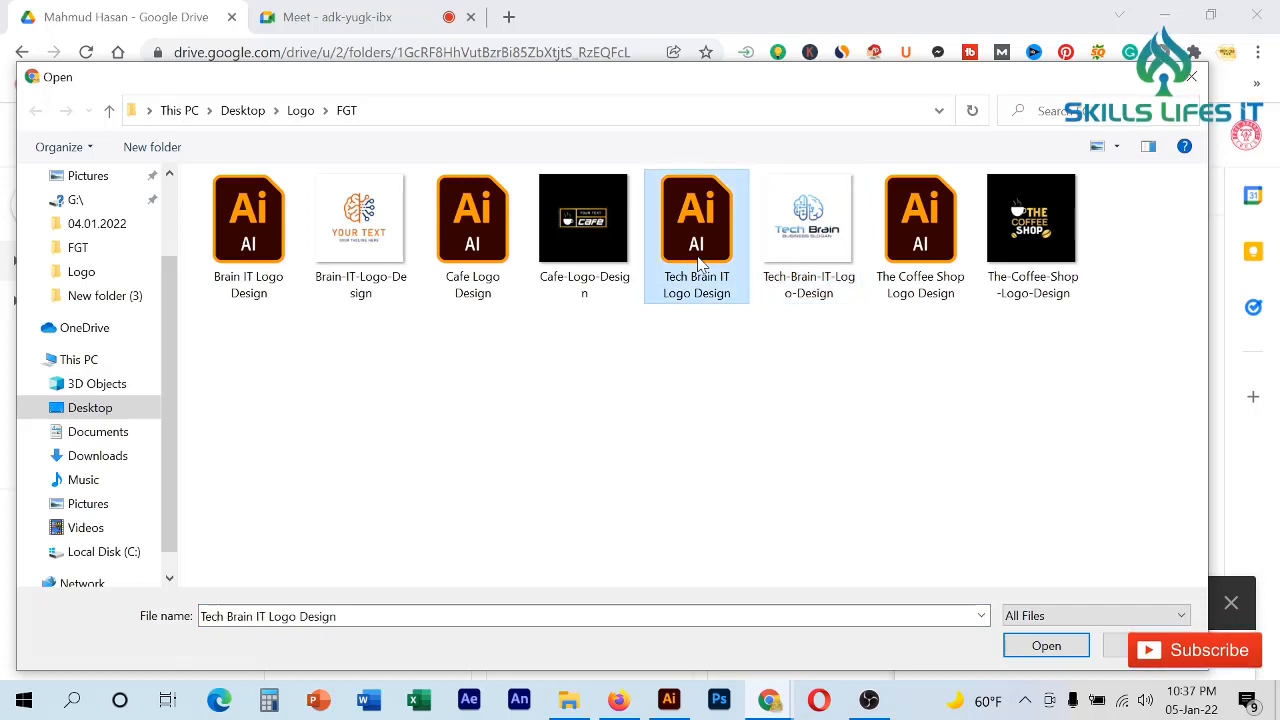
{"action": "left_click", "coordinate": [398, 616]}
{"action": "key", "text": "ctrl+c"}
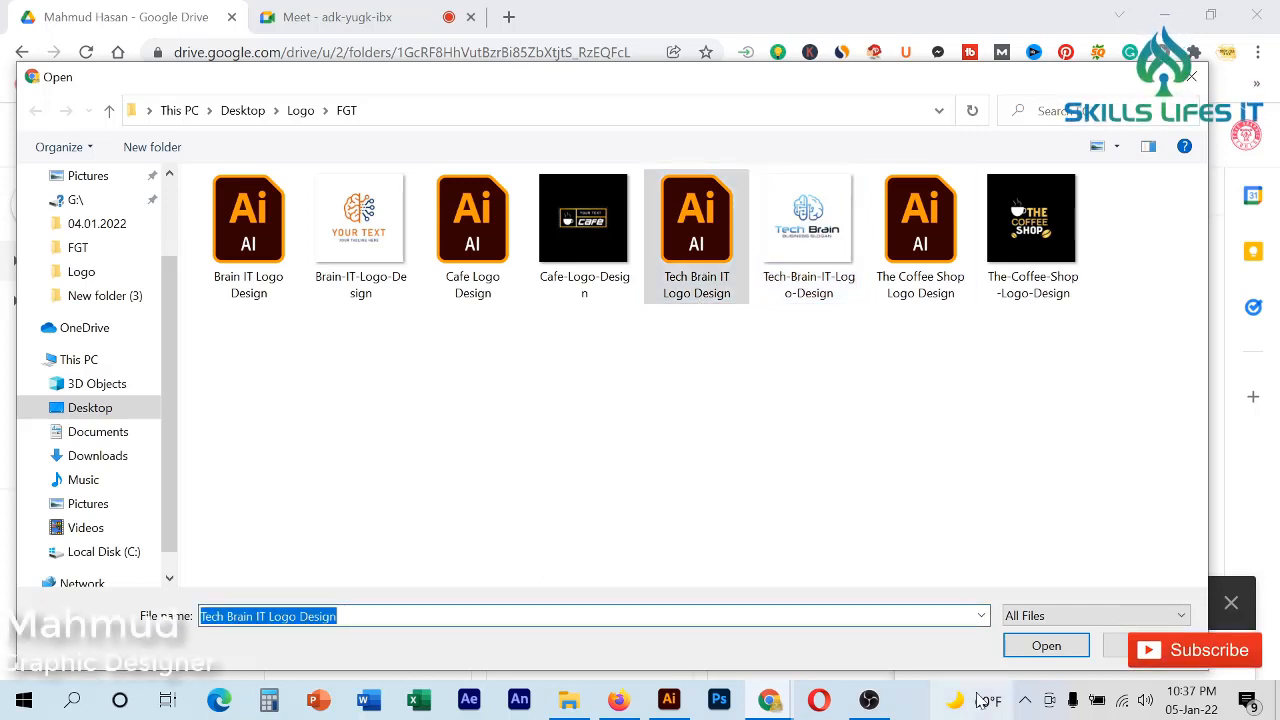
{"action": "left_click", "coordinate": [1040, 647]}
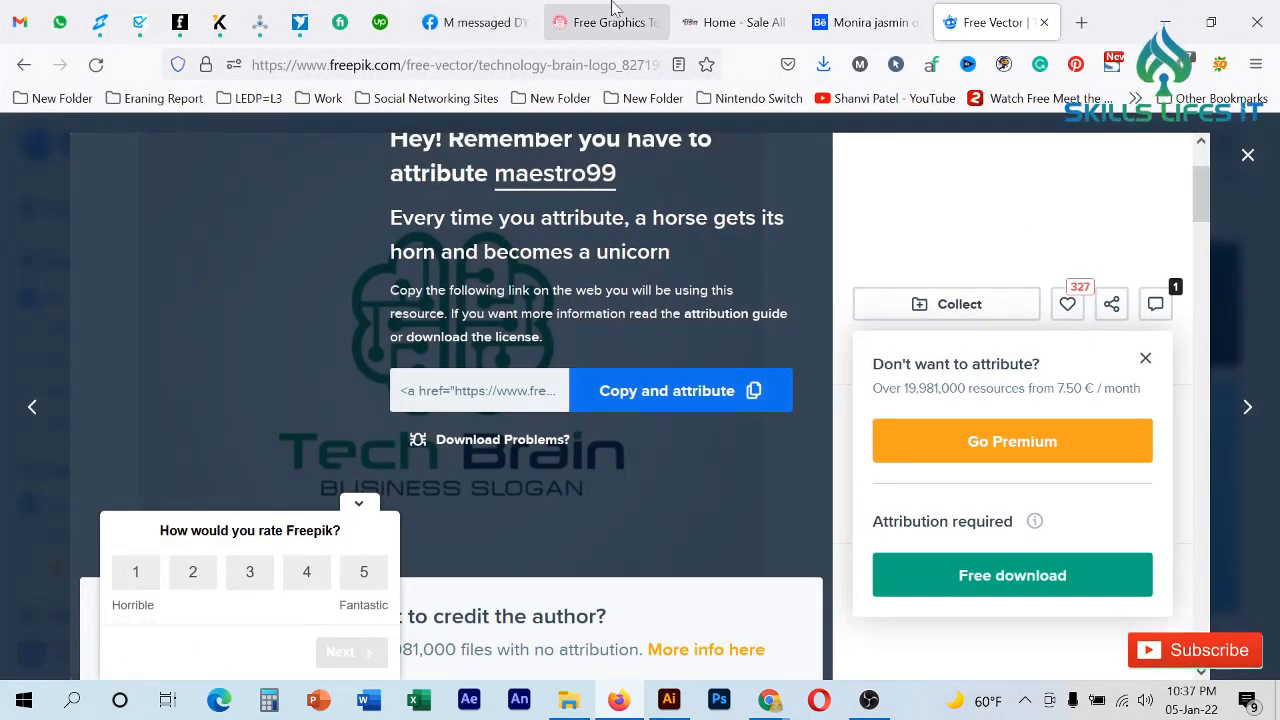
- Switch to Firefox and open the Dashboard vendor profile page on the Free Graphic Tools website
{"action": "left_click", "coordinate": [613, 14]}
{"action": "scroll", "coordinate": [760, 375], "scroll_direction": "up", "scroll_amount": 5}
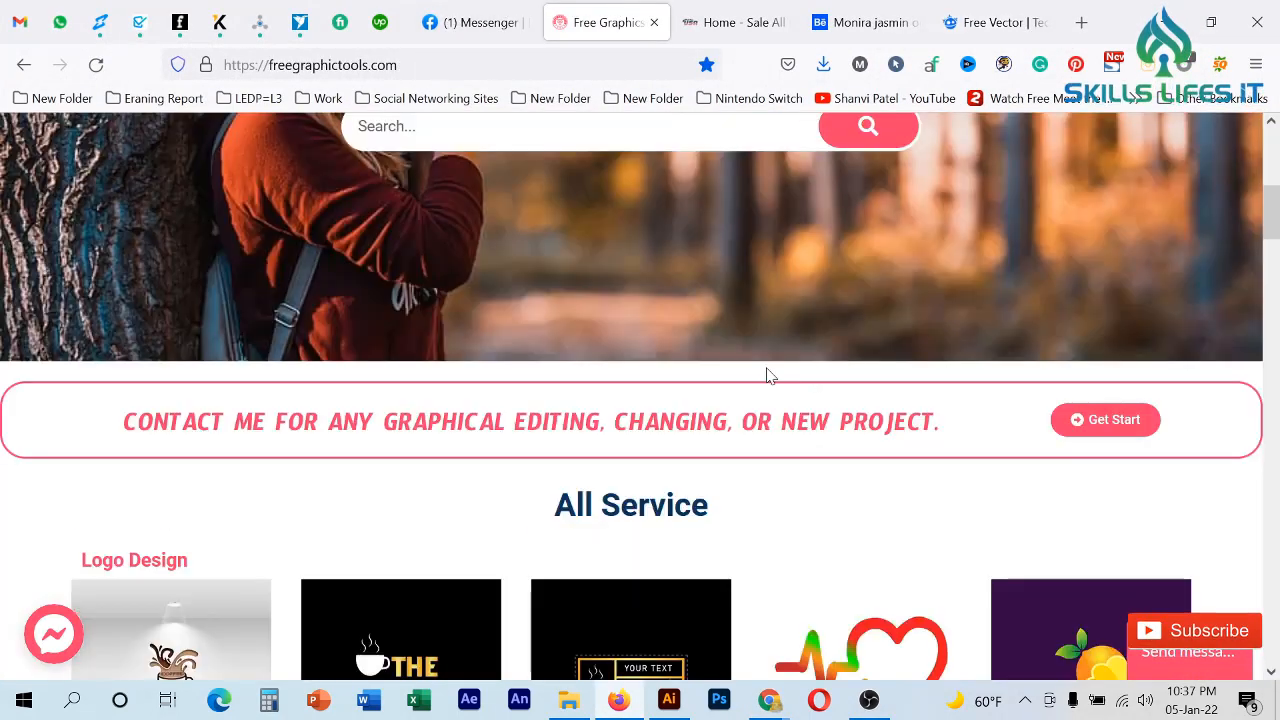
{"action": "scroll", "coordinate": [767, 368], "scroll_direction": "up", "scroll_amount": 4}
{"action": "left_click", "coordinate": [876, 318]}
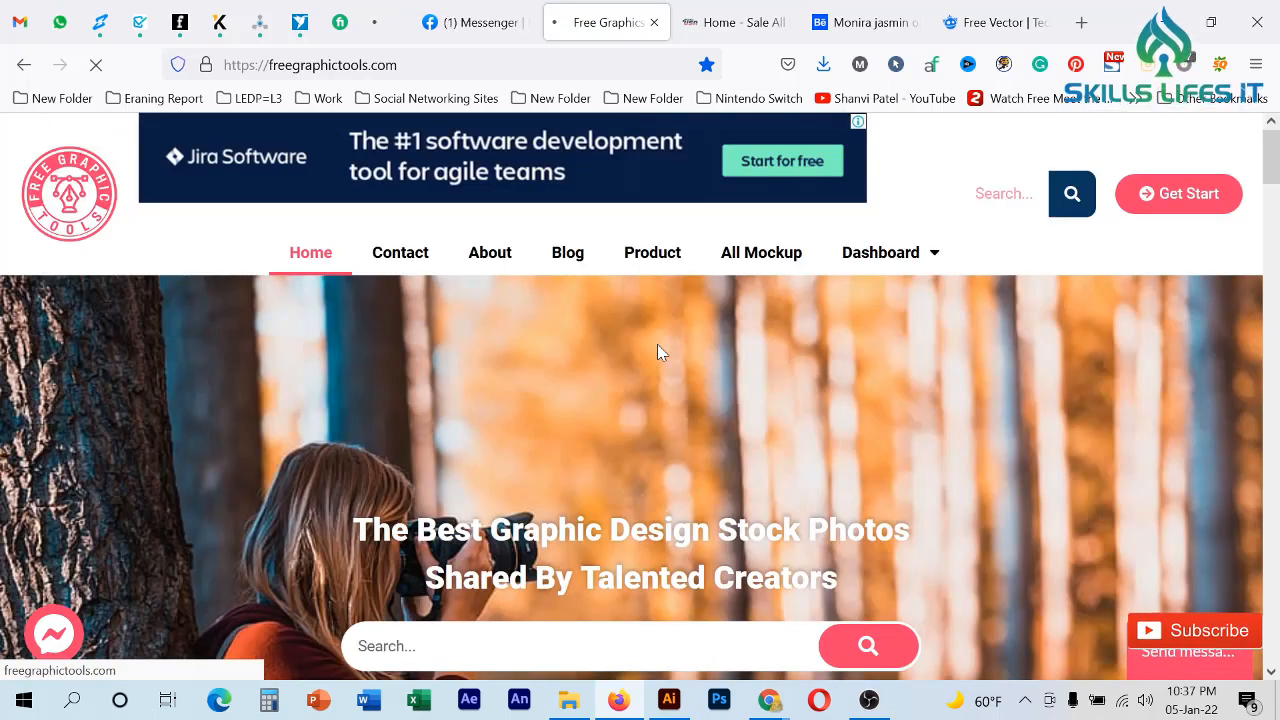
{"action": "scroll", "coordinate": [657, 344], "scroll_direction": "down", "scroll_amount": 10}
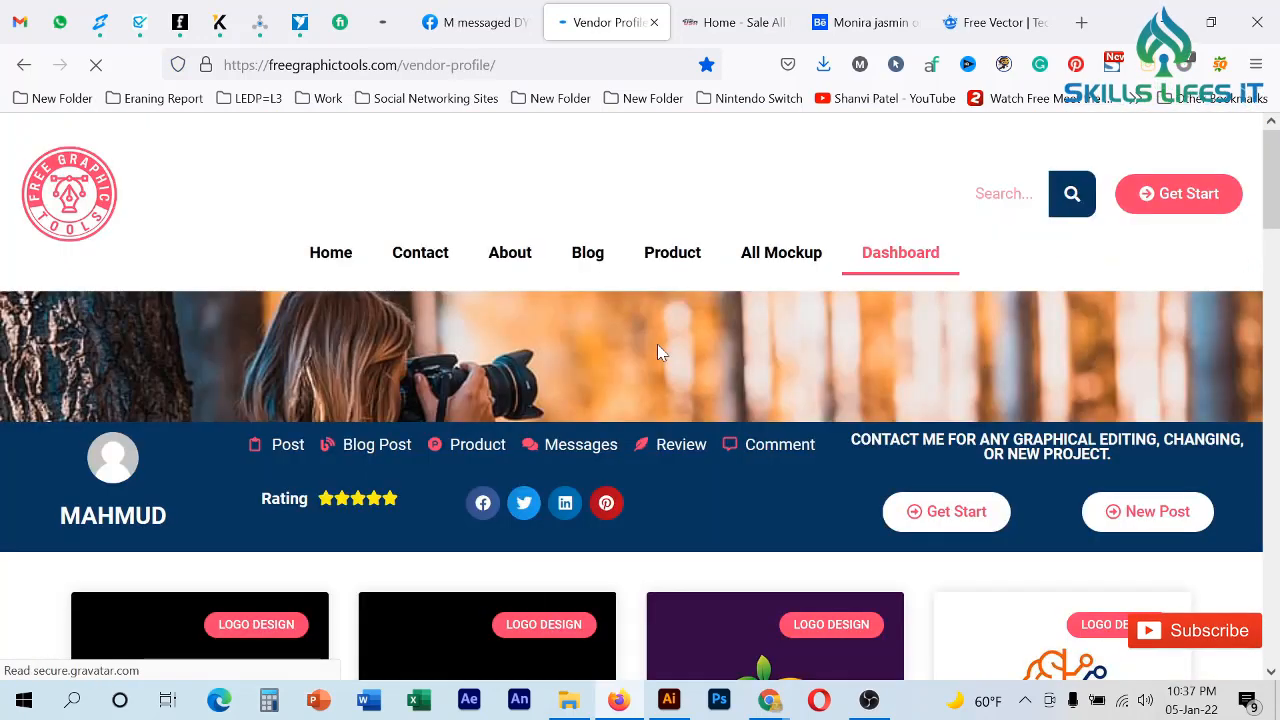
- Start a new post titled "Tech Brain IT Logo Design" and assign it to the Logo Design category
{"action": "scroll", "coordinate": [657, 344], "scroll_direction": "down", "scroll_amount": 2}
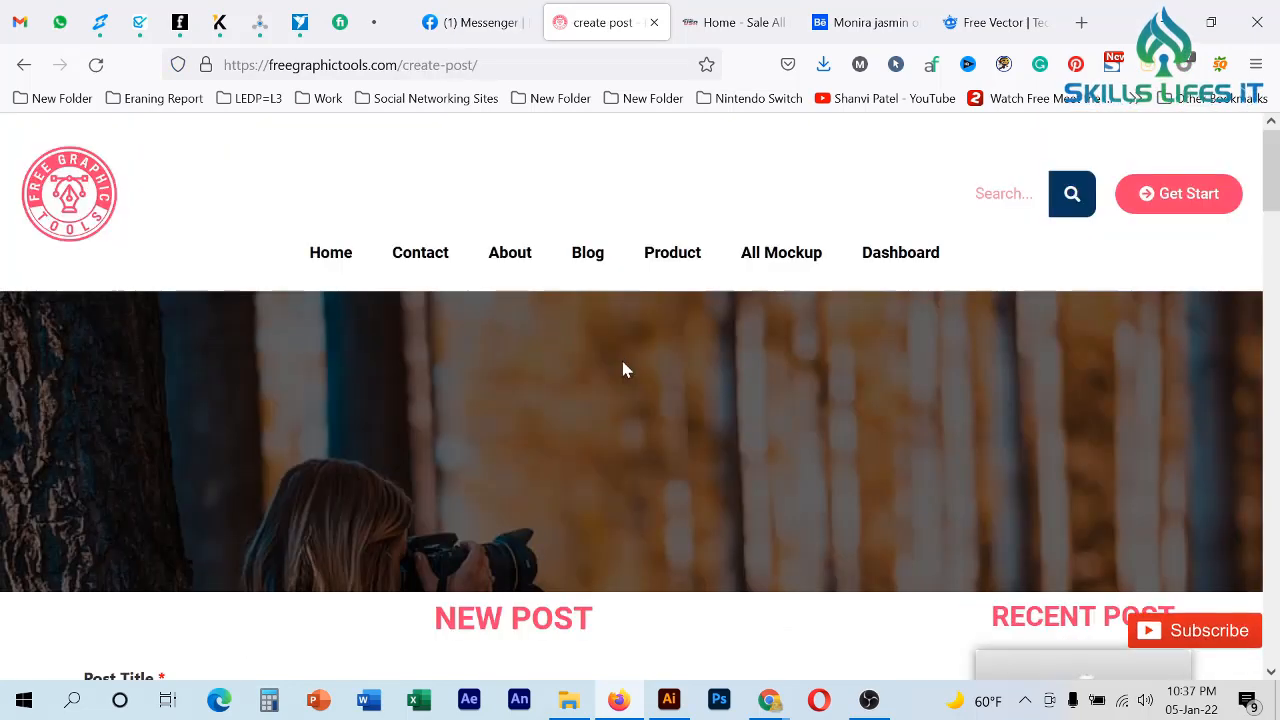
{"action": "scroll", "coordinate": [623, 368], "scroll_direction": "down", "scroll_amount": 5}
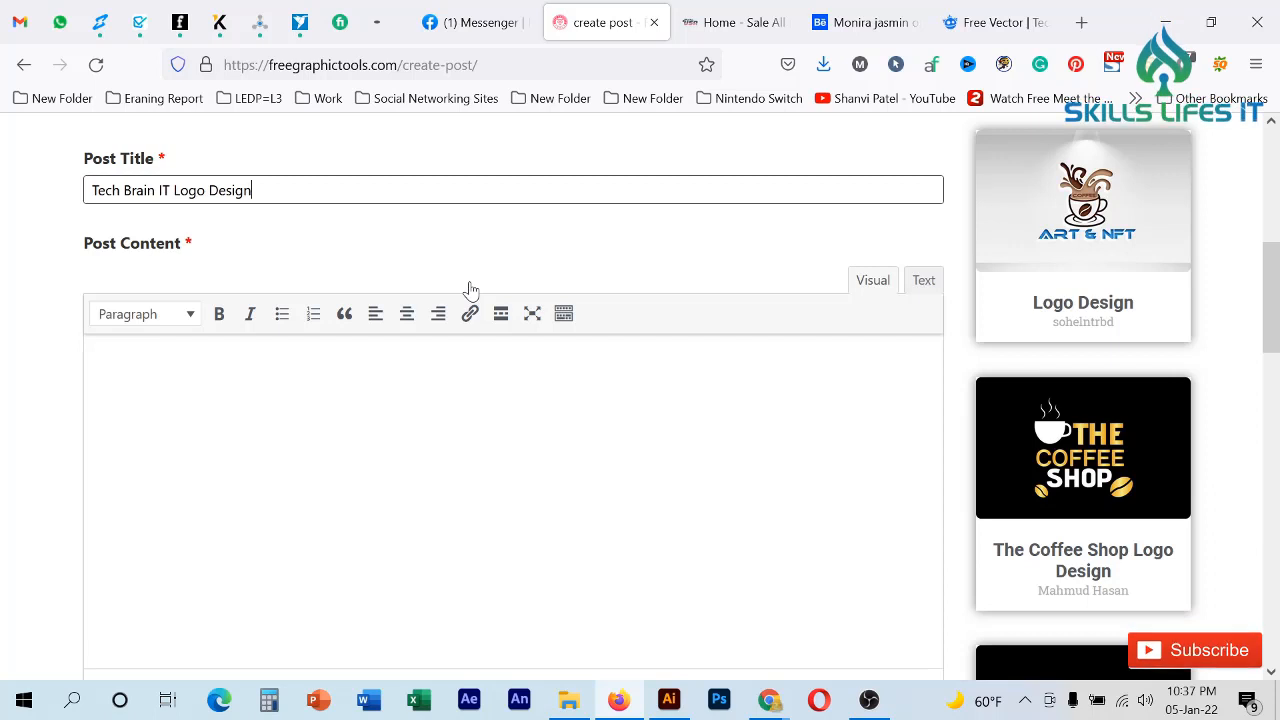
{"action": "scroll", "coordinate": [471, 290], "scroll_direction": "down", "scroll_amount": 4}
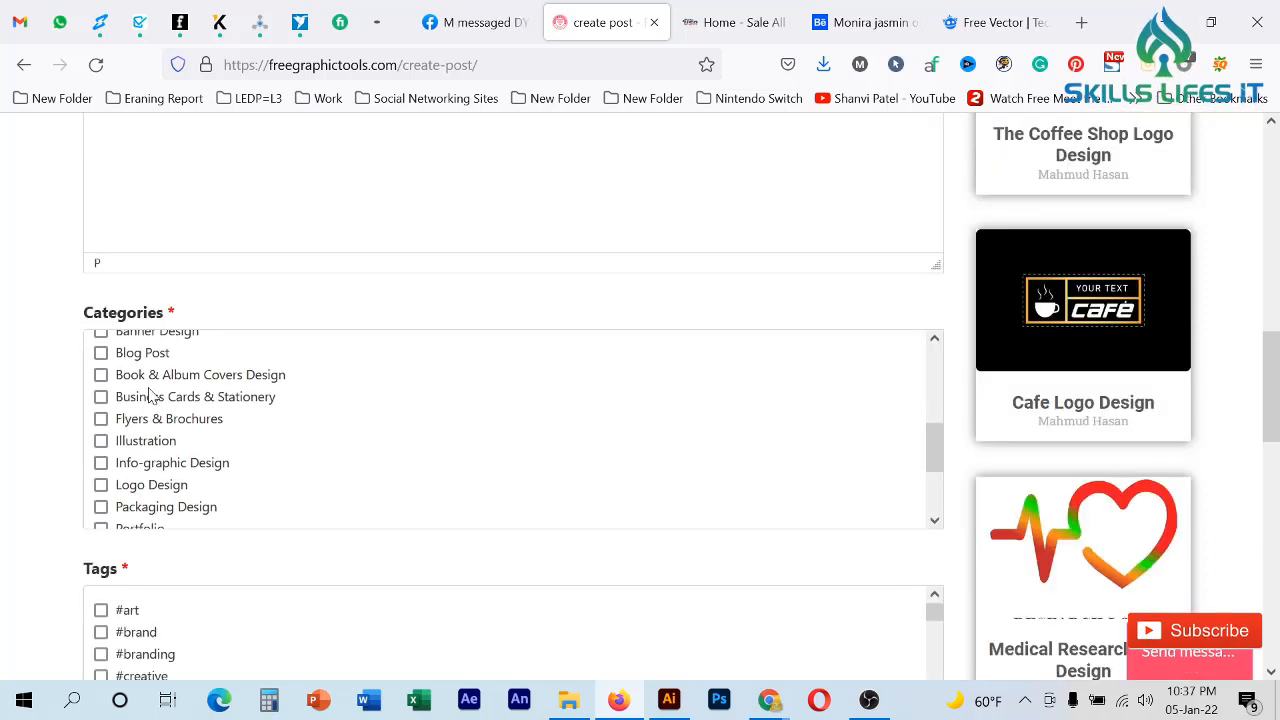
{"action": "scroll", "coordinate": [165, 406], "scroll_direction": "down", "scroll_amount": 1}
{"action": "scroll", "coordinate": [170, 430], "scroll_direction": "up", "scroll_amount": 1}
{"action": "left_click", "coordinate": [150, 484]}
- Select all ten hashtag tags for the post, from #art through #marketing
{"action": "scroll", "coordinate": [150, 484], "scroll_direction": "down", "scroll_amount": 3}
{"action": "scroll", "coordinate": [5, 452], "scroll_direction": "down", "scroll_amount": 2}
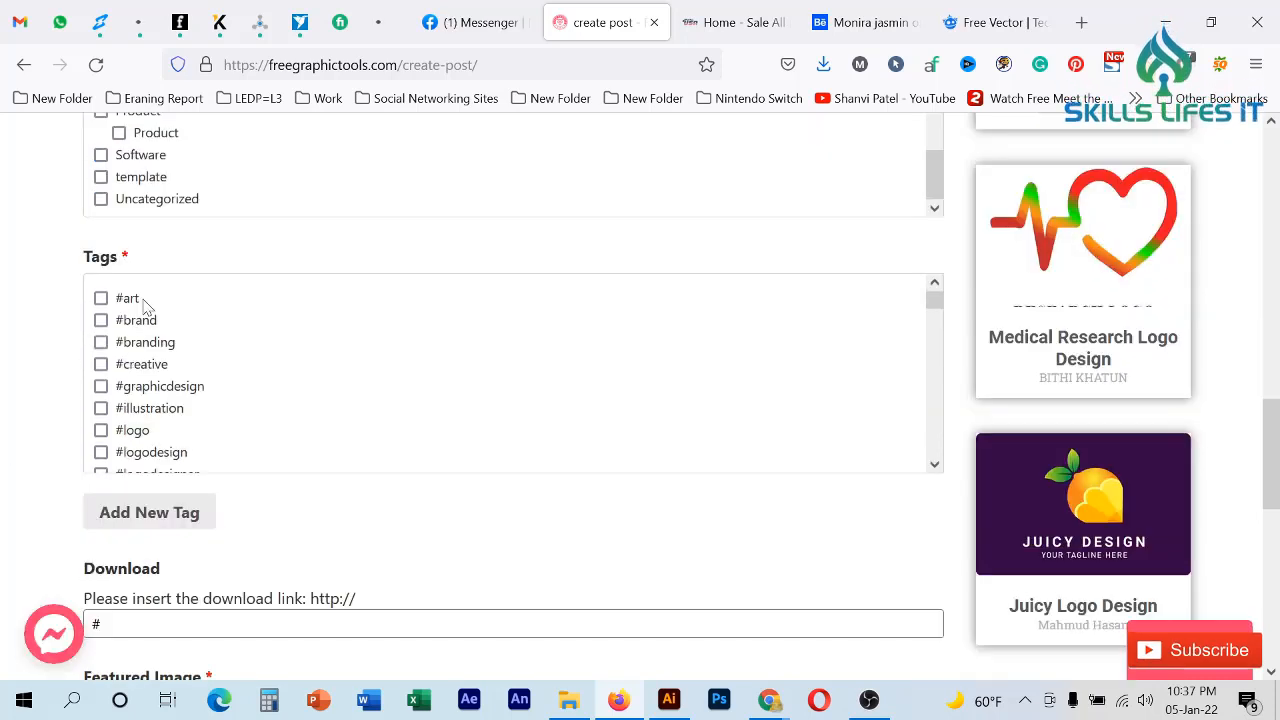
{"action": "left_click", "coordinate": [142, 320]}
{"action": "left_click", "coordinate": [129, 300]}
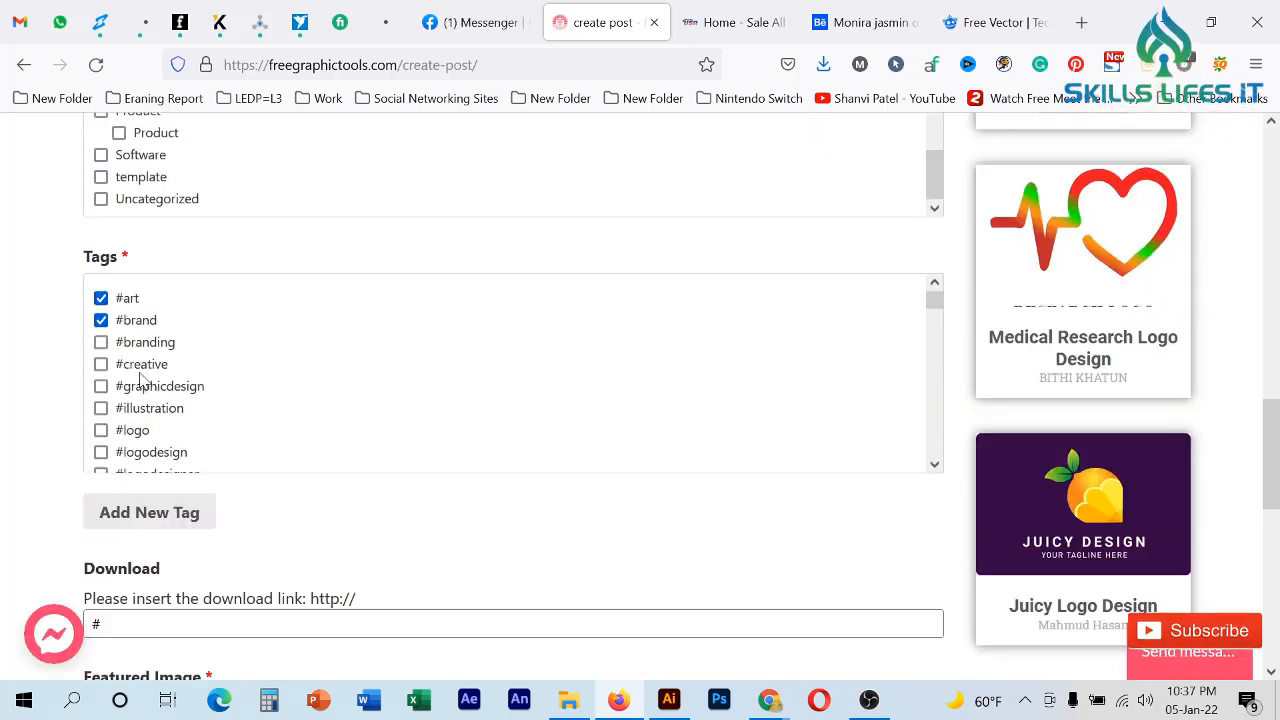
{"action": "left_click", "coordinate": [145, 342]}
{"action": "left_click", "coordinate": [145, 364]}
{"action": "left_click", "coordinate": [150, 386]}
{"action": "left_click", "coordinate": [152, 412]}
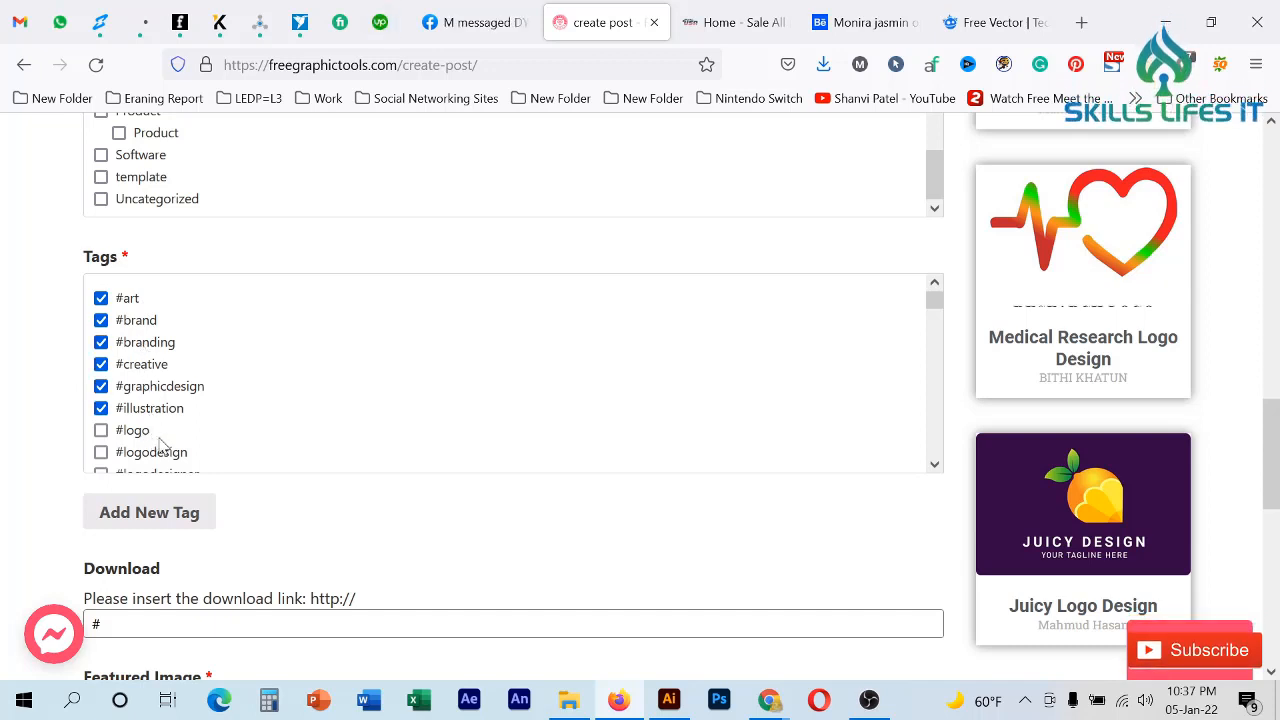
{"action": "scroll", "coordinate": [305, 418], "scroll_direction": "down", "scroll_amount": 2}
{"action": "left_click", "coordinate": [147, 306]}
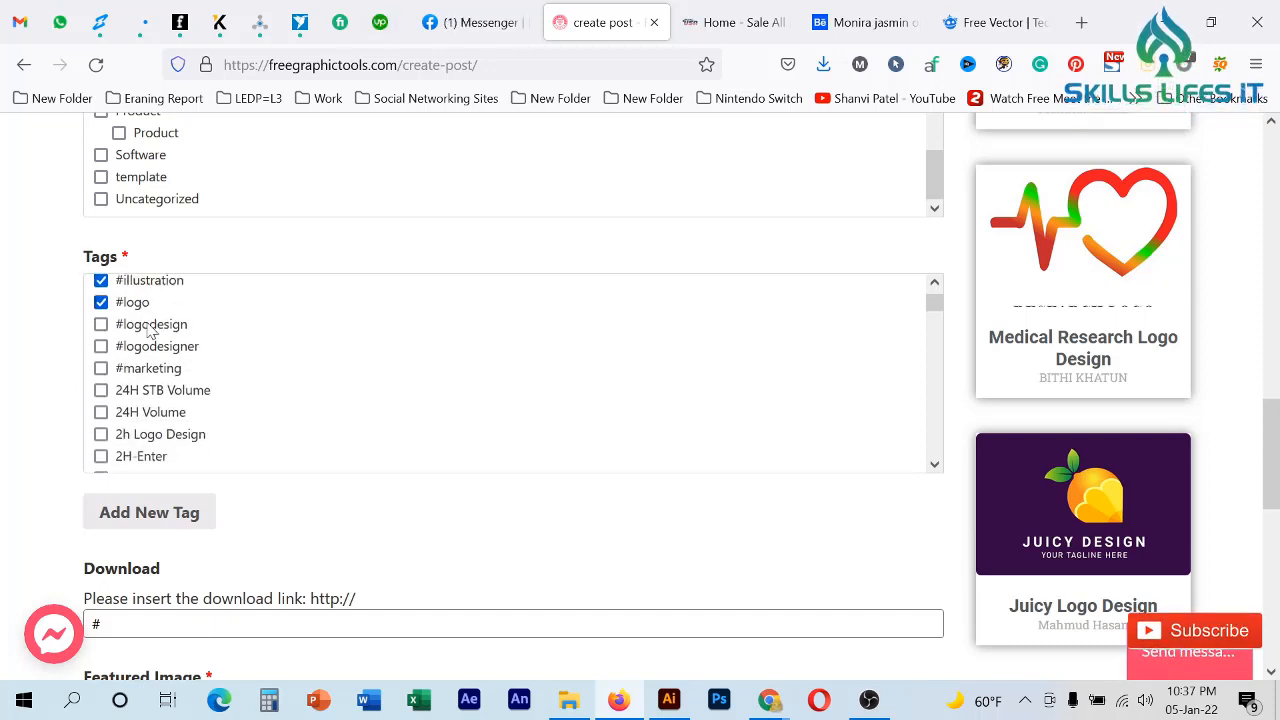
{"action": "left_click", "coordinate": [153, 328]}
{"action": "left_click", "coordinate": [155, 352]}
{"action": "left_click", "coordinate": [150, 371]}
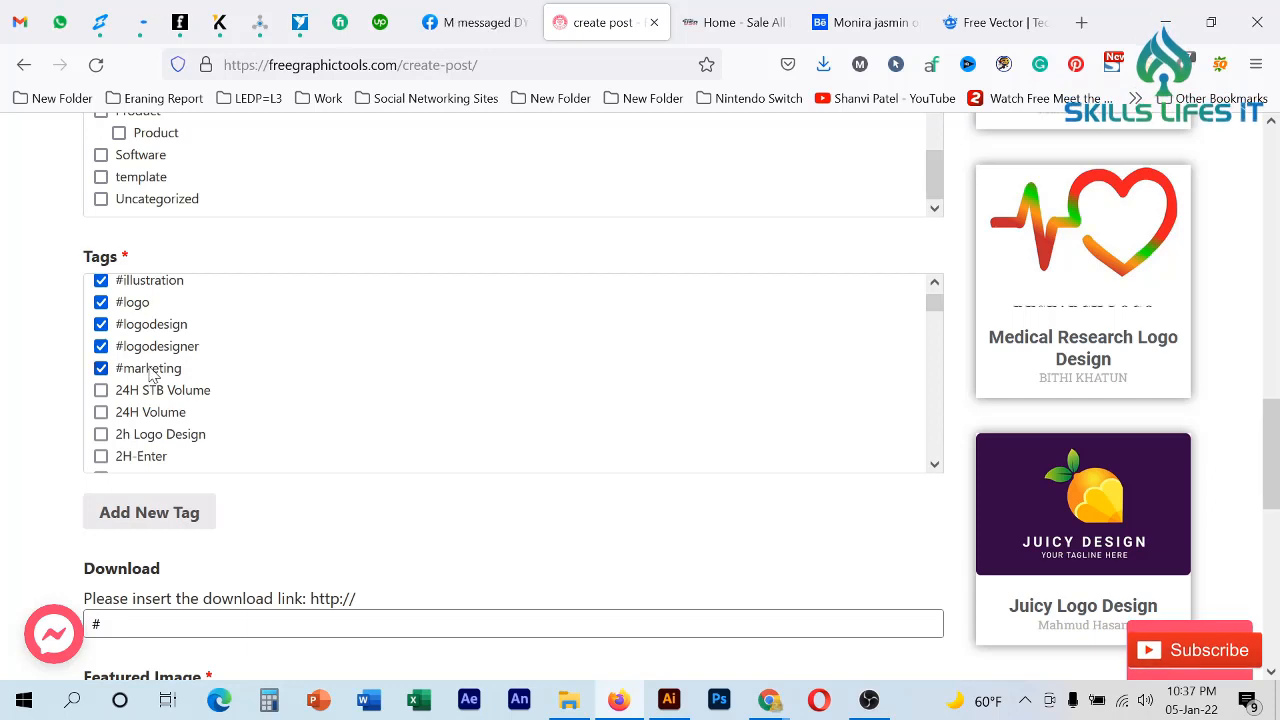
- Add a new tag named "Tech Brain IT Logo Design" to the post
{"action": "scroll", "coordinate": [281, 394], "scroll_direction": "down", "scroll_amount": 5}
{"action": "scroll", "coordinate": [270, 388], "scroll_direction": "down", "scroll_amount": 12}
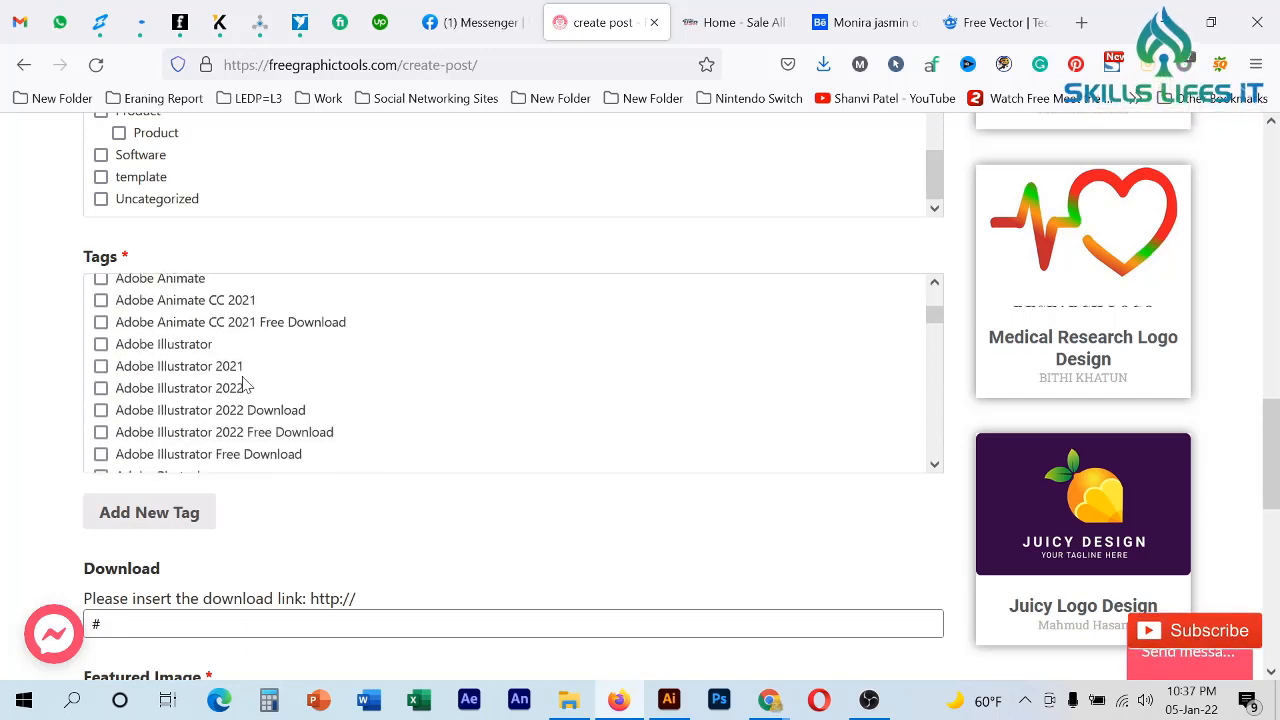
{"action": "left_click", "coordinate": [165, 510]}
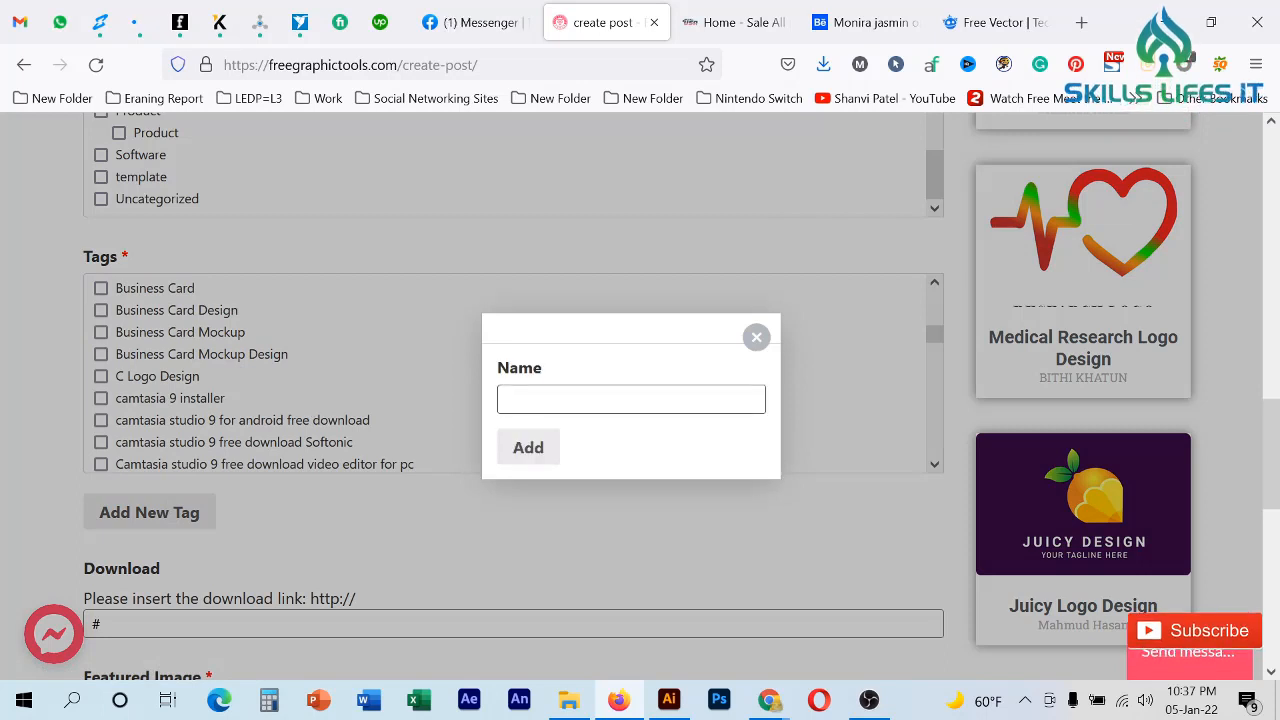
{"action": "key", "text": "ctrl+v"}
{"action": "left_click", "coordinate": [528, 447]}
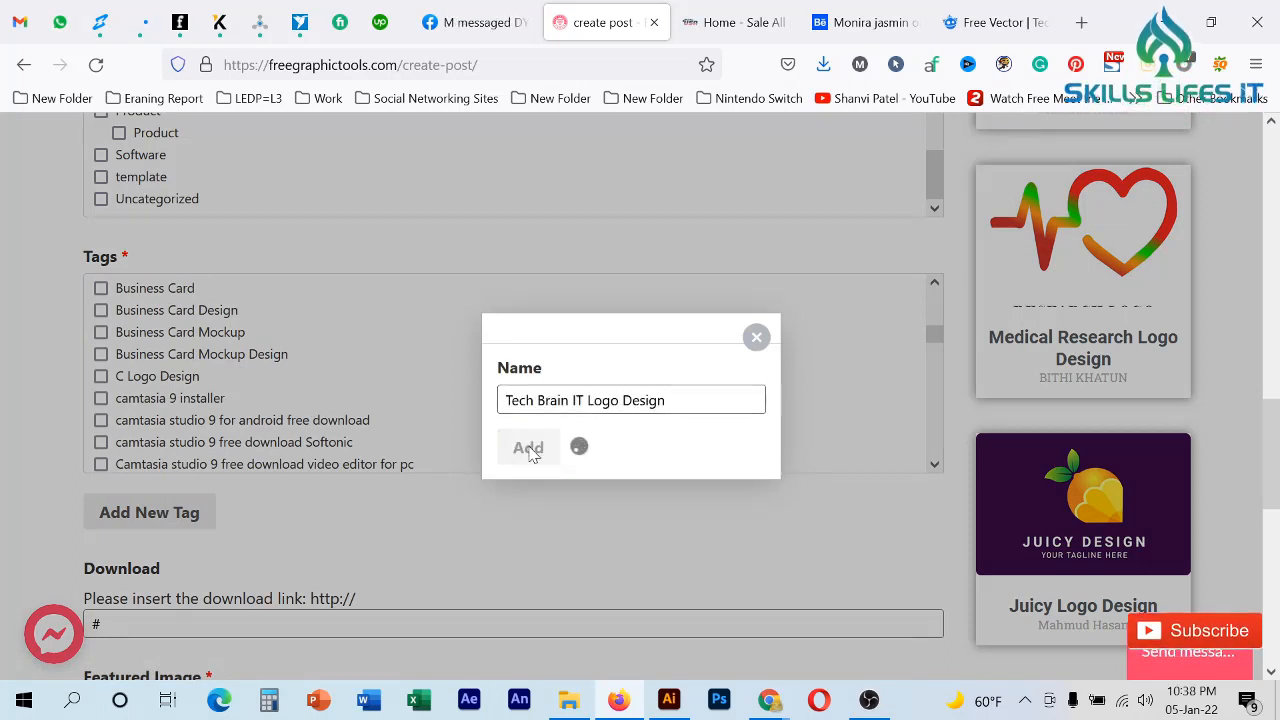
{"action": "left_click", "coordinate": [755, 313]}
- Find the existing Brain IT Logo Design tag in the tag list and select it
{"action": "scroll", "coordinate": [282, 398], "scroll_direction": "up", "scroll_amount": 5}
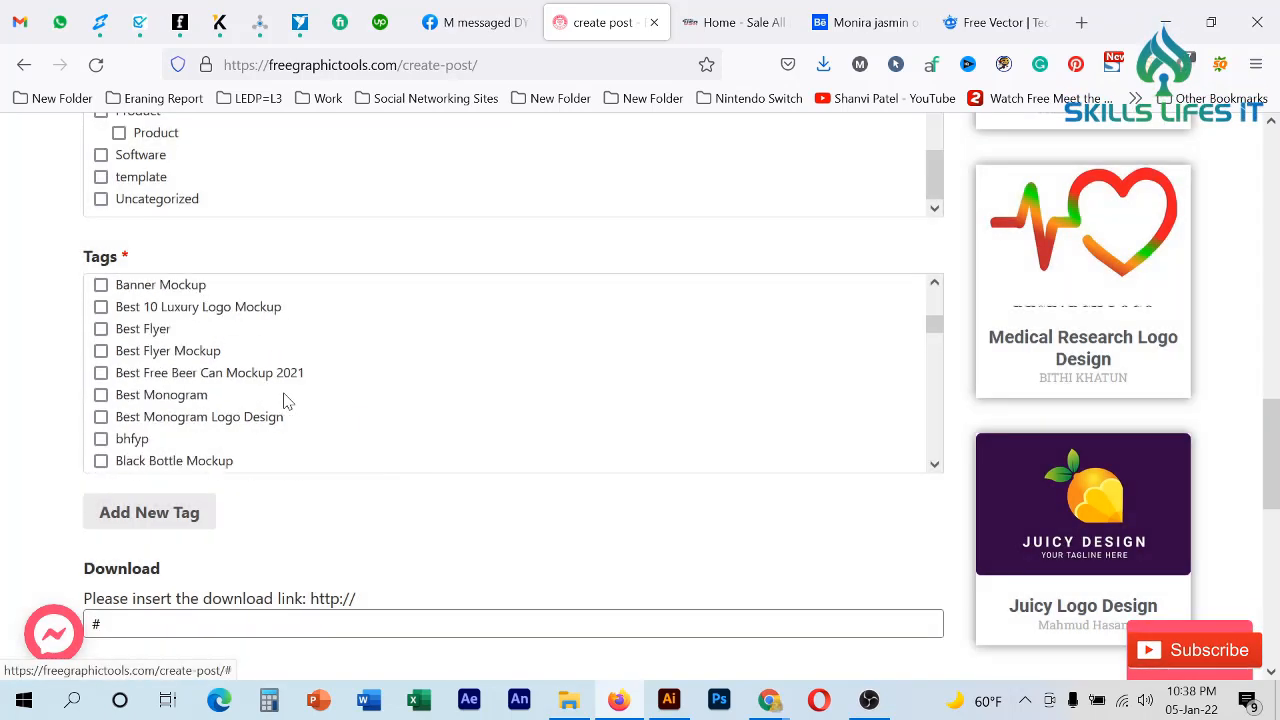
{"action": "scroll", "coordinate": [283, 397], "scroll_direction": "down", "scroll_amount": 2}
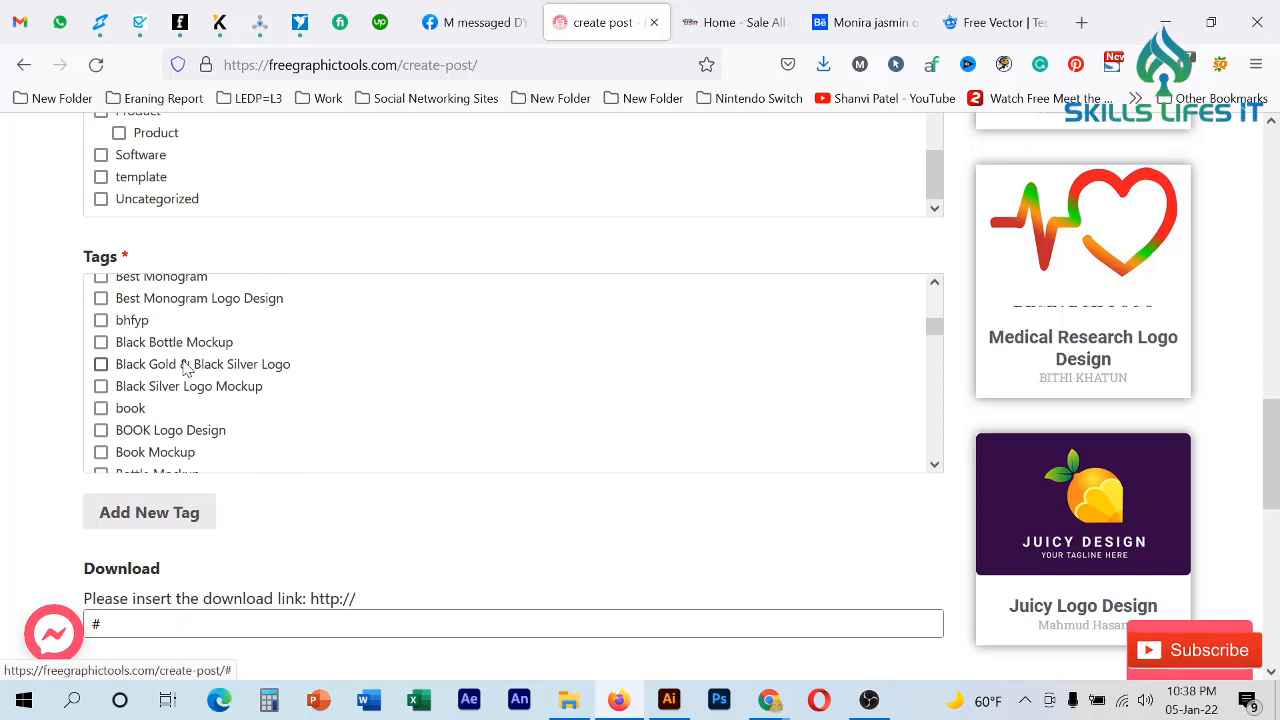
{"action": "scroll", "coordinate": [180, 396], "scroll_direction": "down", "scroll_amount": 3}
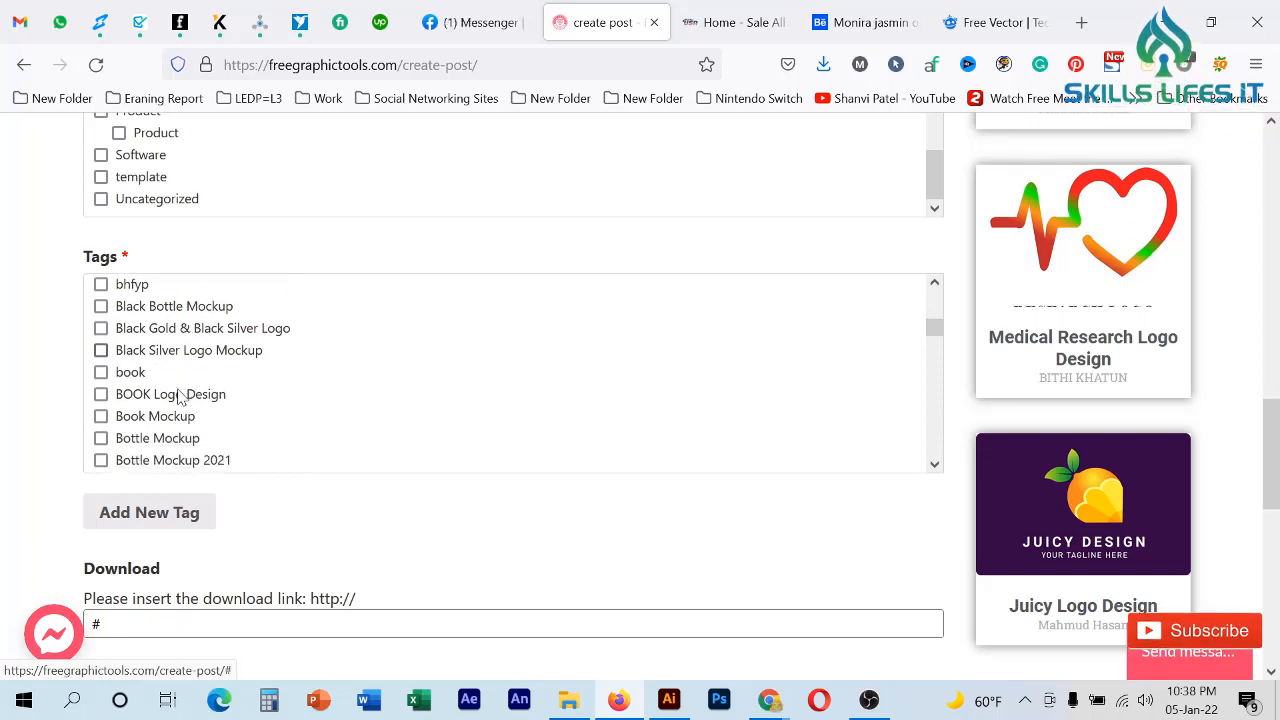
{"action": "scroll", "coordinate": [178, 398], "scroll_direction": "down", "scroll_amount": 3}
{"action": "scroll", "coordinate": [177, 400], "scroll_direction": "up", "scroll_amount": 3}
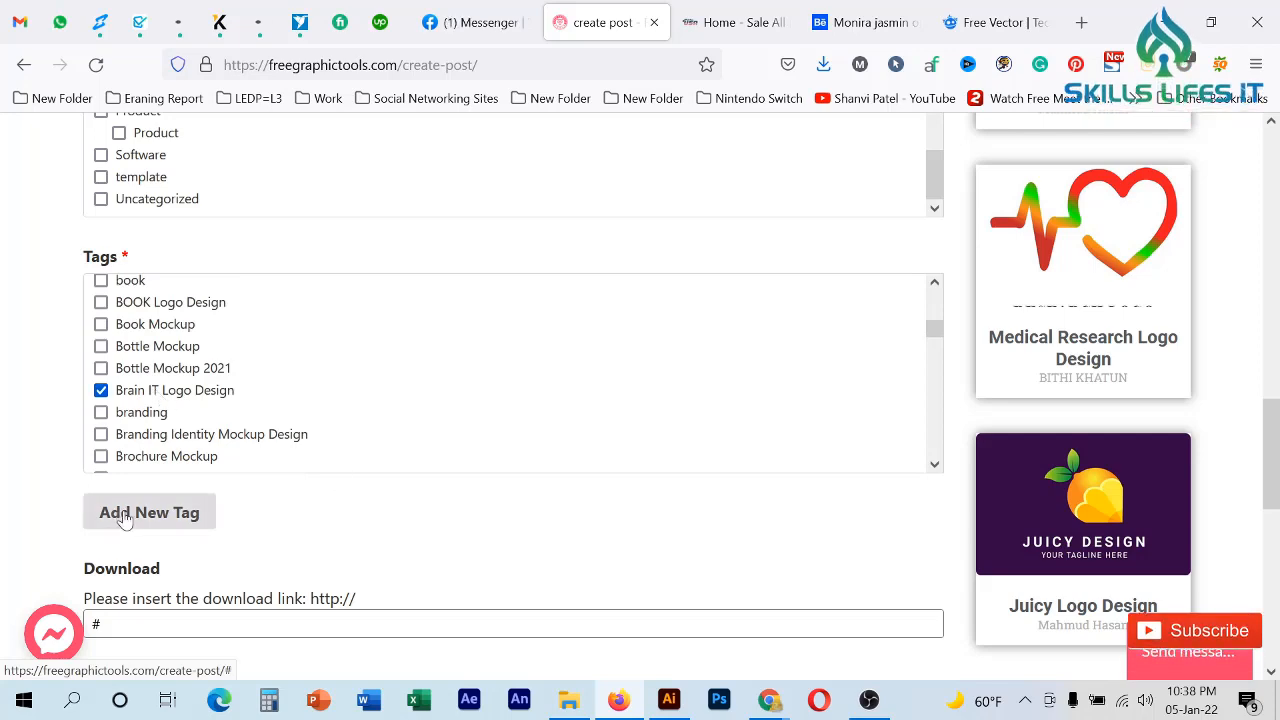
- Add the Tech-Brain-IT-Logo-Design image from the FGT folder as the post's featured image
{"action": "scroll", "coordinate": [465, 509], "scroll_direction": "down", "scroll_amount": 3}
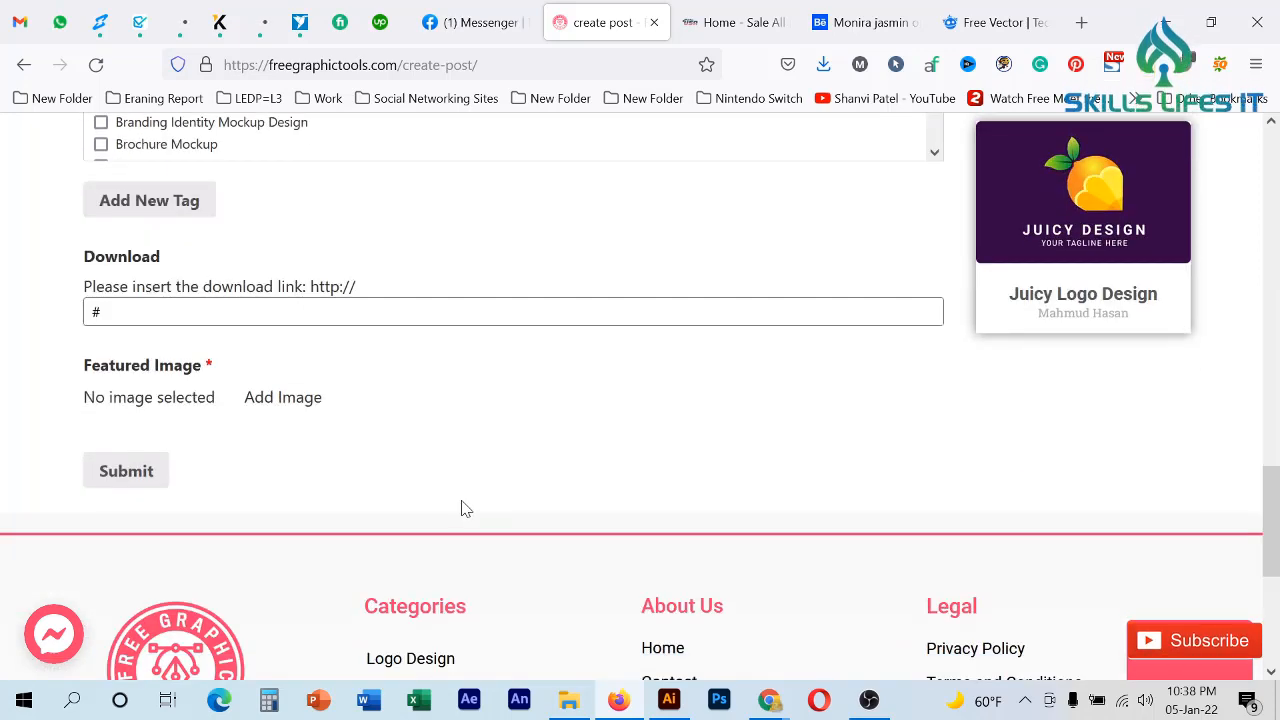
{"action": "left_click", "coordinate": [300, 406]}
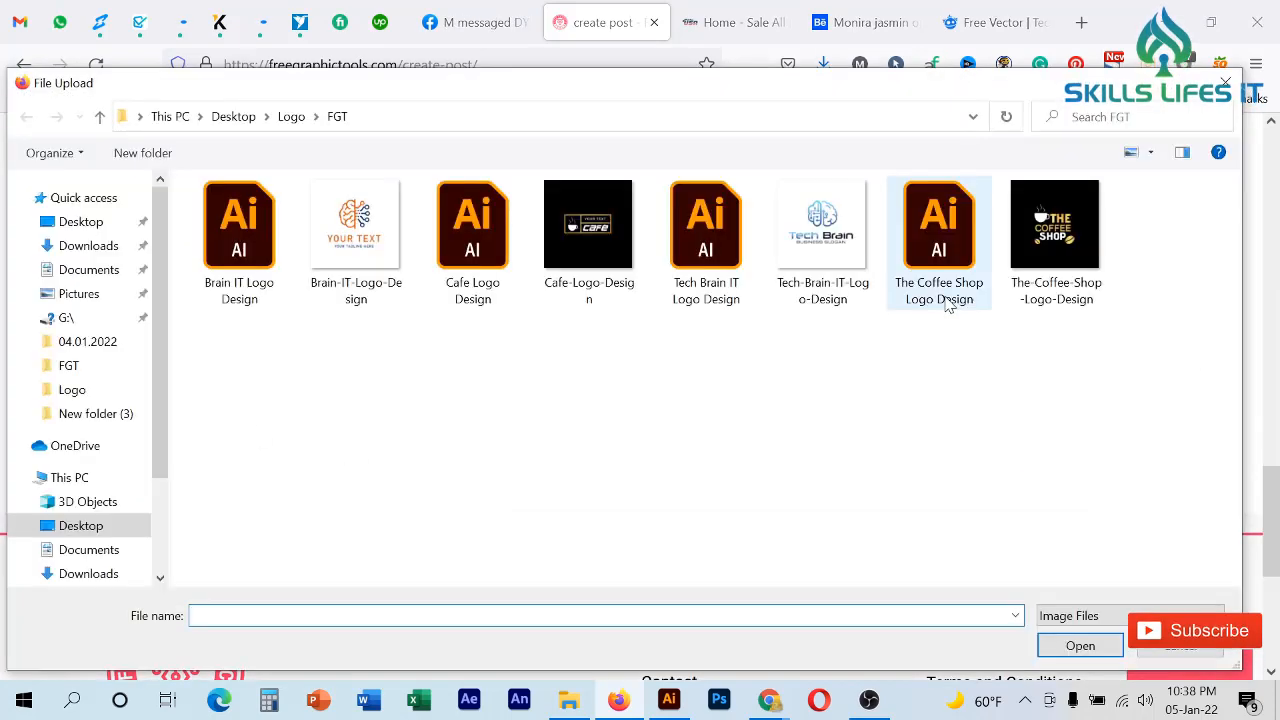
{"action": "left_click", "coordinate": [823, 243]}
{"action": "left_click", "coordinate": [1078, 643]}
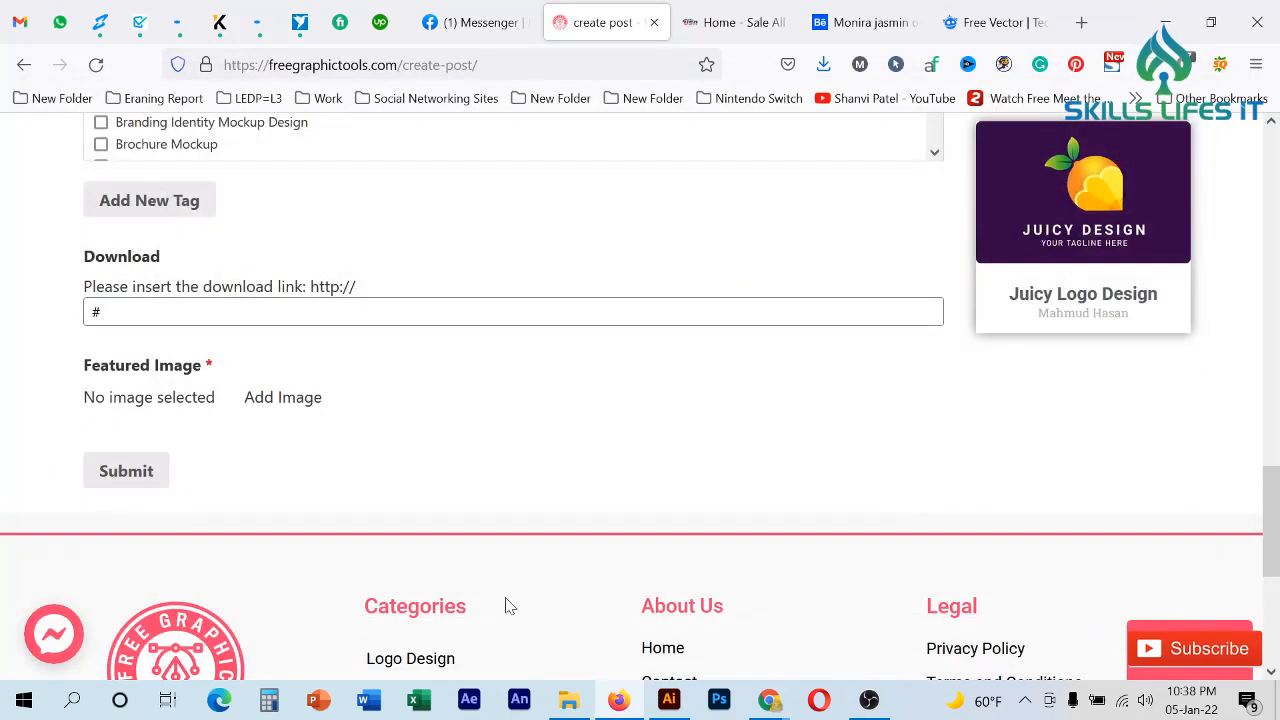
- Switch to Chrome, share the uploaded Tech Brain IT Logo Design file with anyone with the link, and copy its Drive link
{"action": "left_click", "coordinate": [769, 700]}
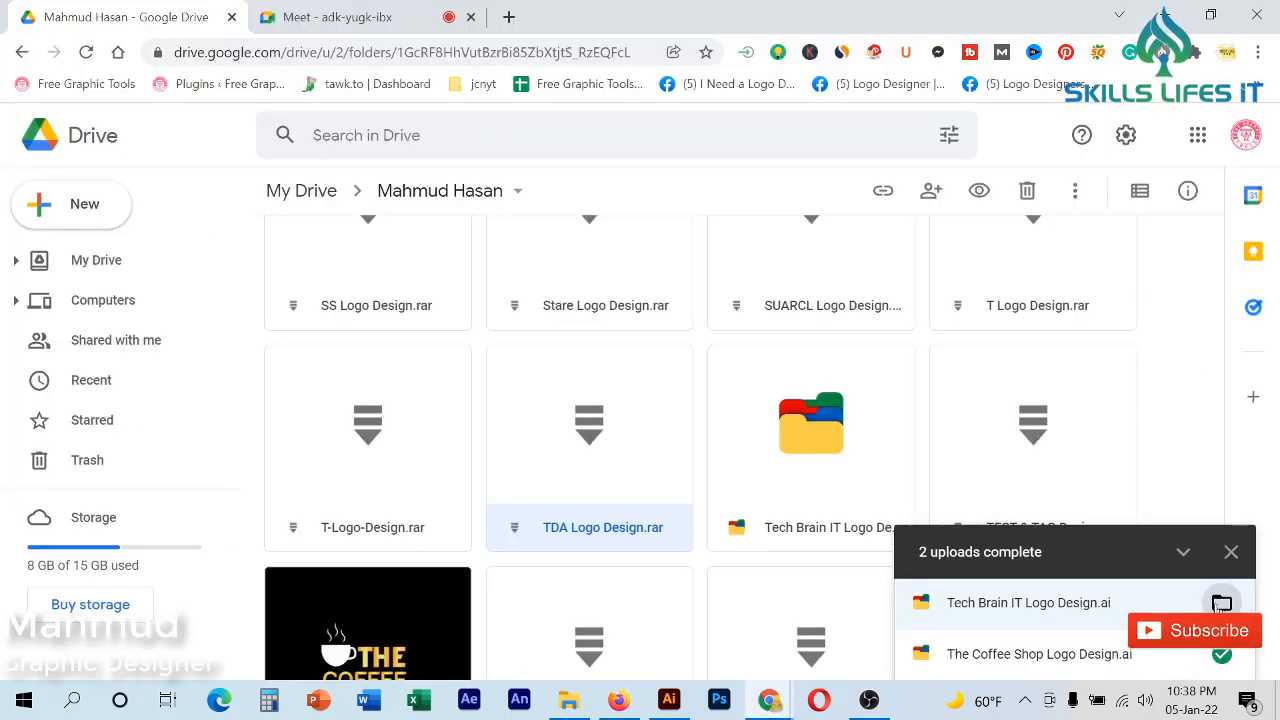
{"action": "left_click", "coordinate": [1221, 604]}
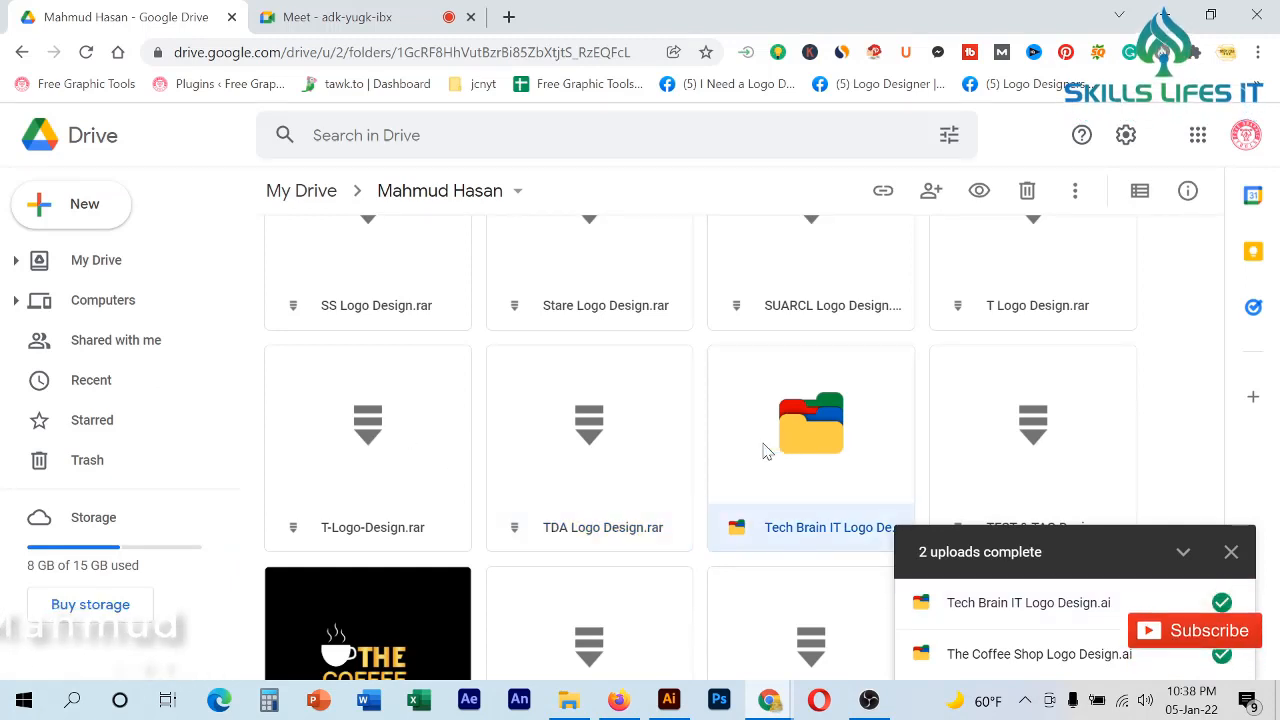
{"action": "right_click", "coordinate": [820, 440]}
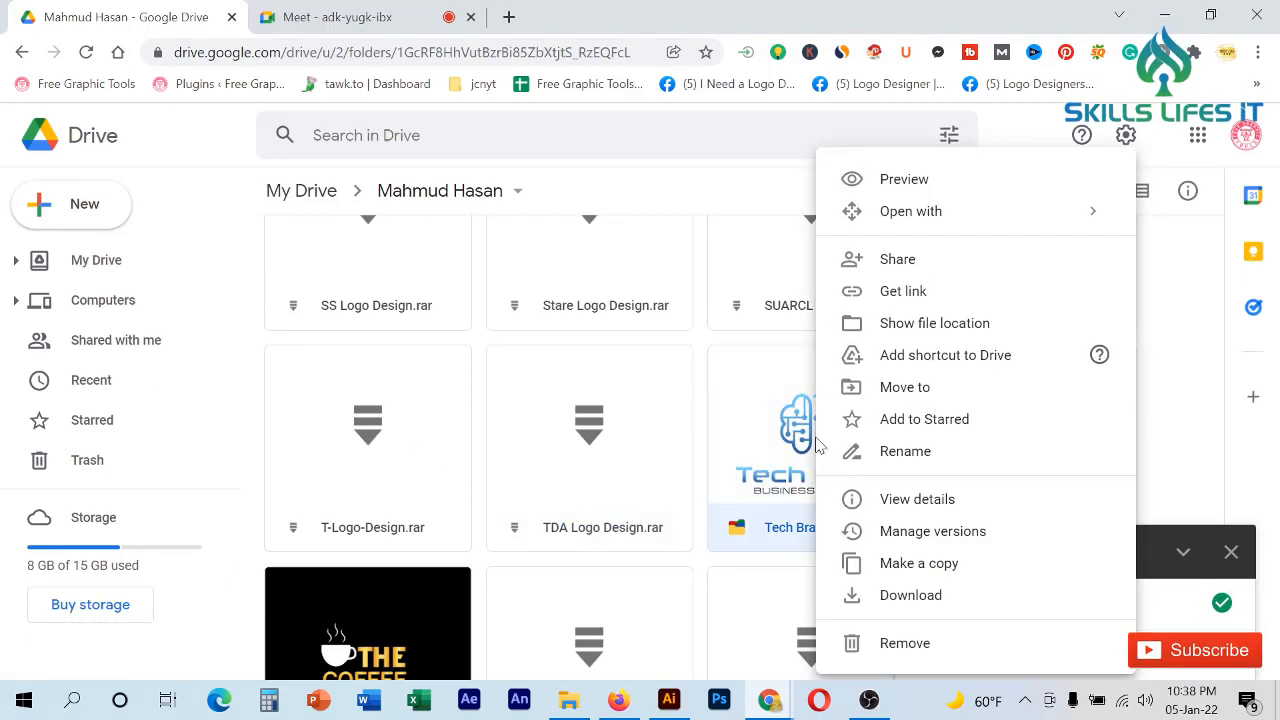
{"action": "left_click", "coordinate": [897, 305]}
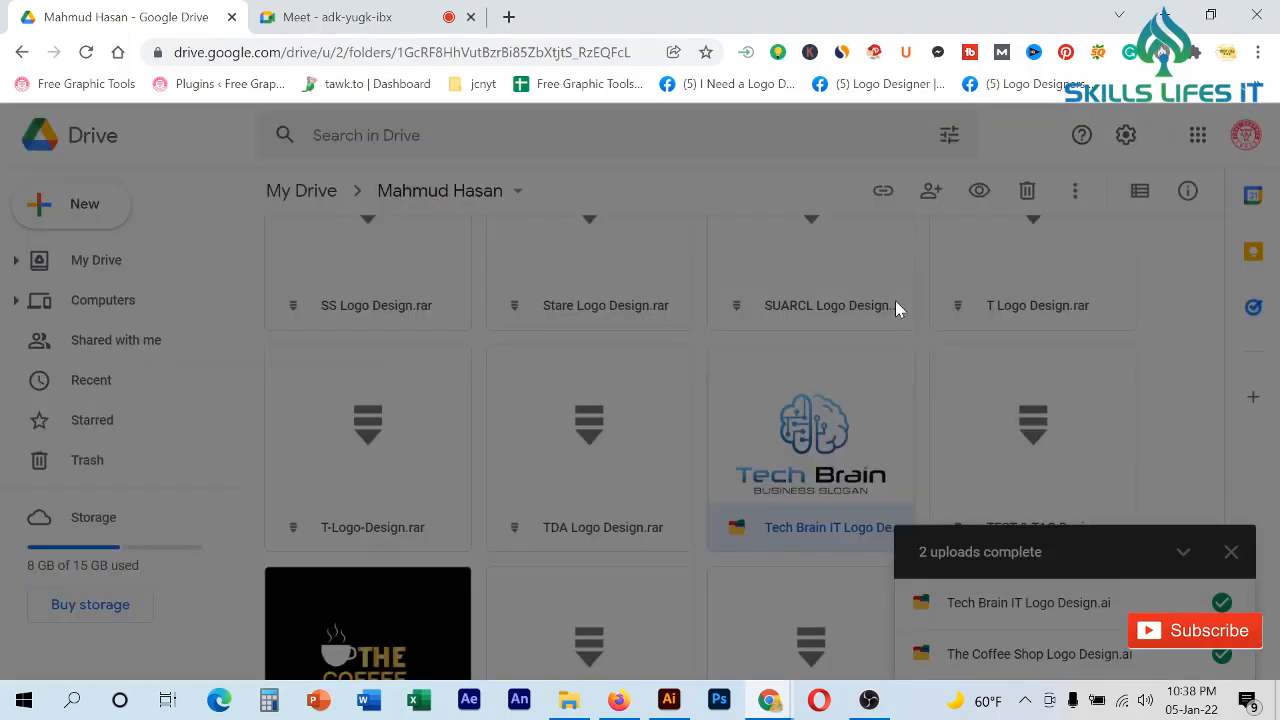
{"action": "left_click", "coordinate": [465, 473]}
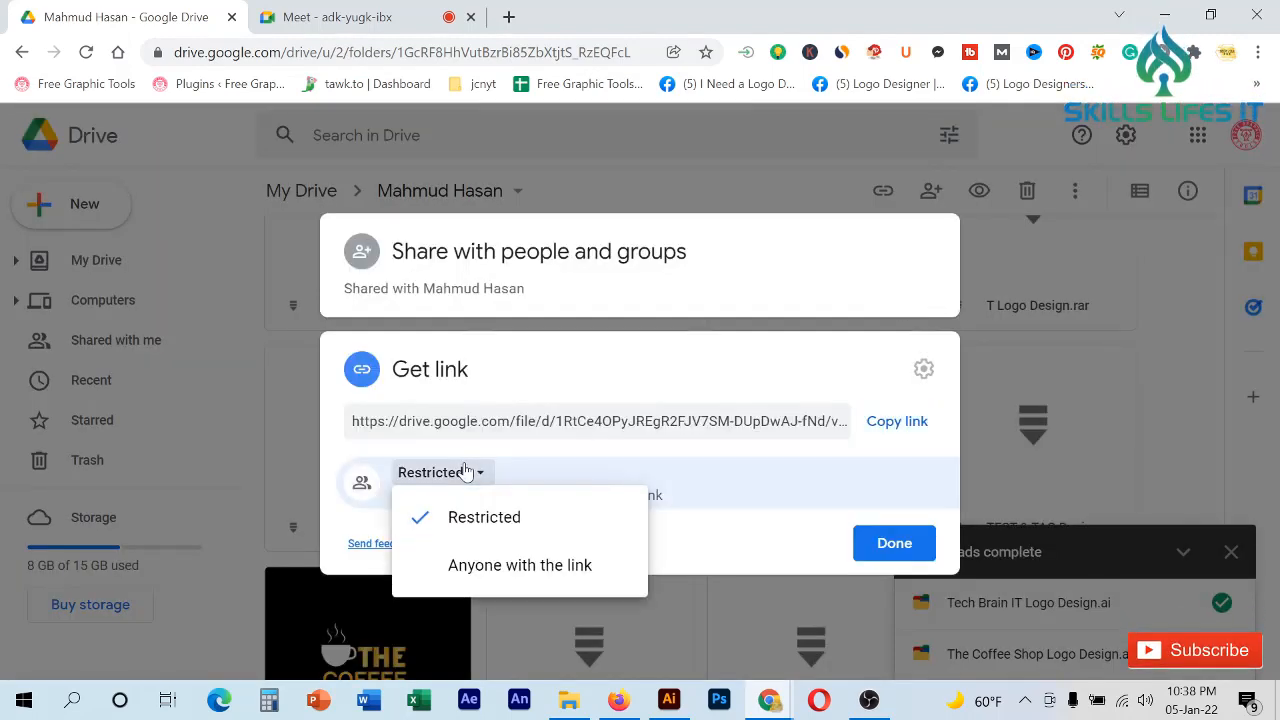
{"action": "left_click", "coordinate": [497, 567]}
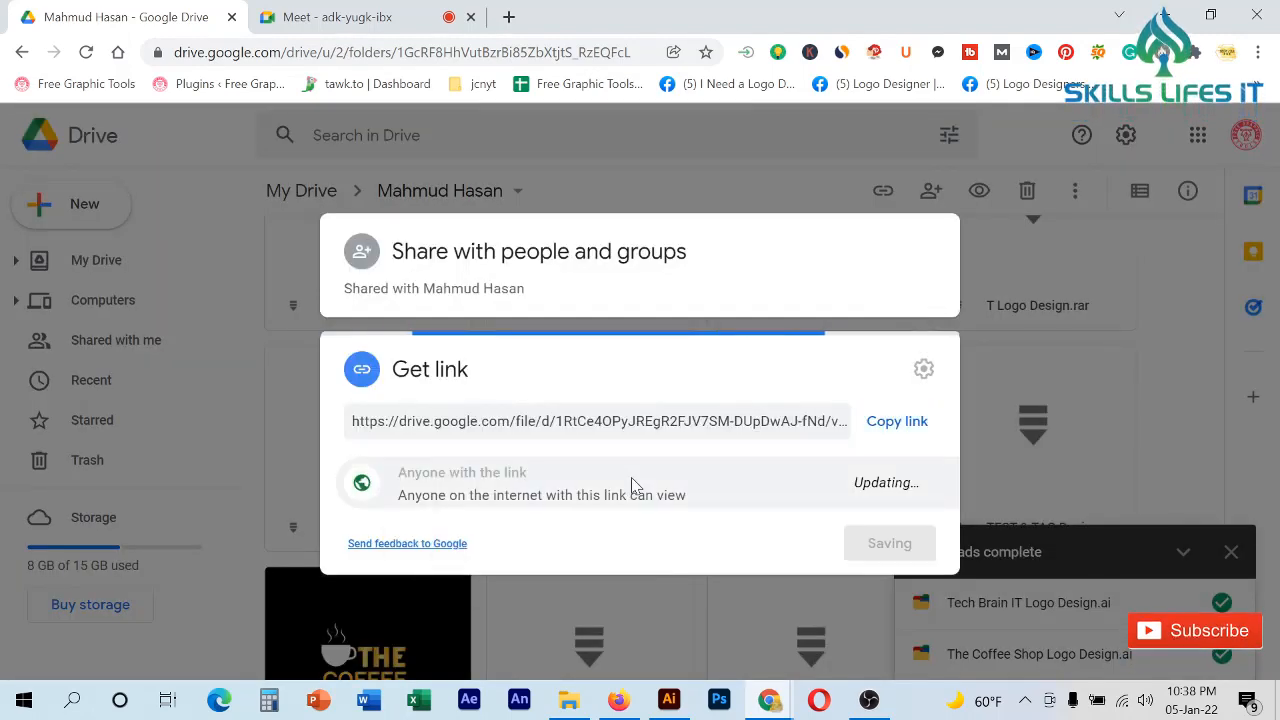
{"action": "left_click", "coordinate": [906, 391]}
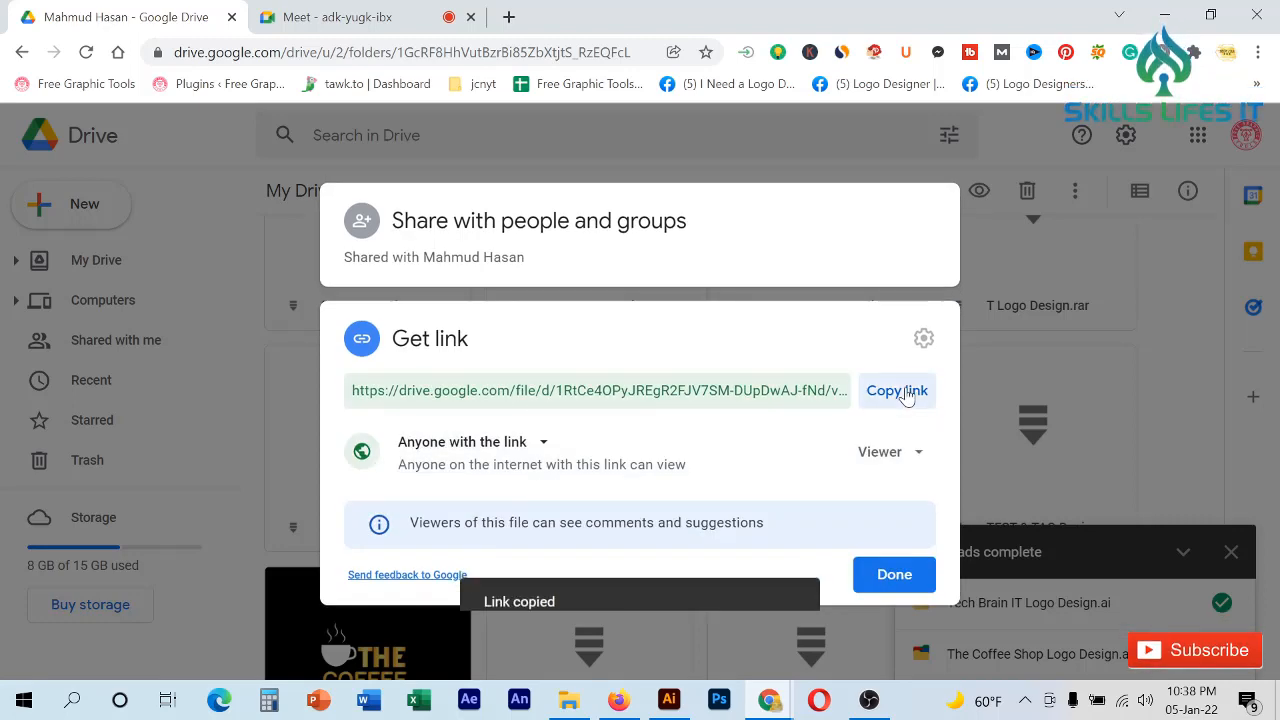
{"action": "left_click", "coordinate": [895, 575]}
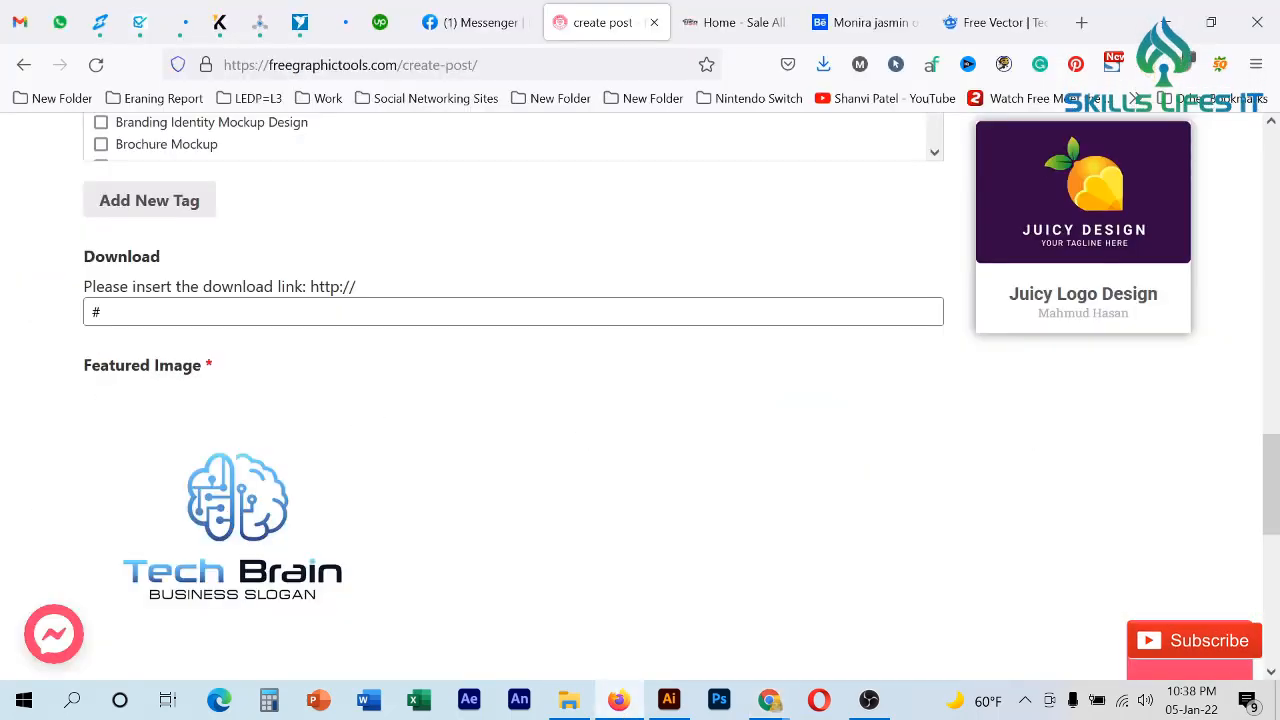
- Replace the # placeholder in the post's download field with the copied Drive link and submit the post
{"action": "double_click", "coordinate": [97, 312]}
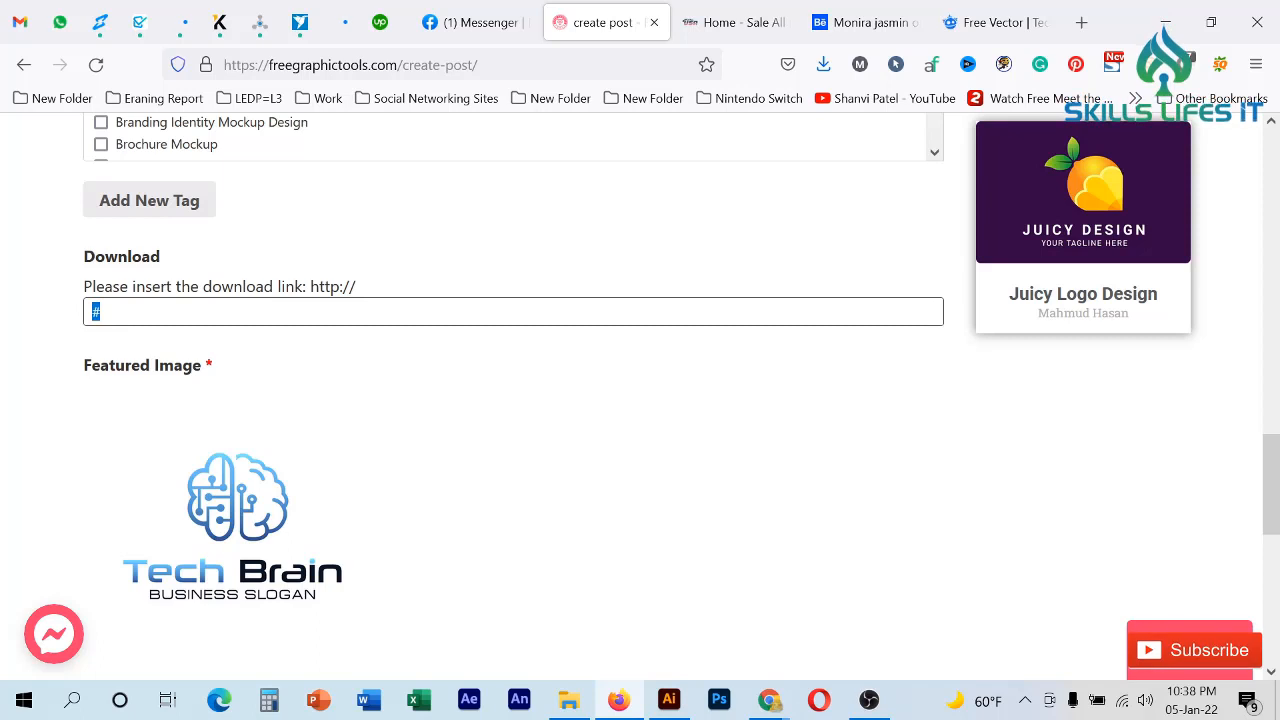
{"action": "key", "text": "ctrl+v"}
{"action": "scroll", "coordinate": [380, 374], "scroll_direction": "down", "scroll_amount": 3}
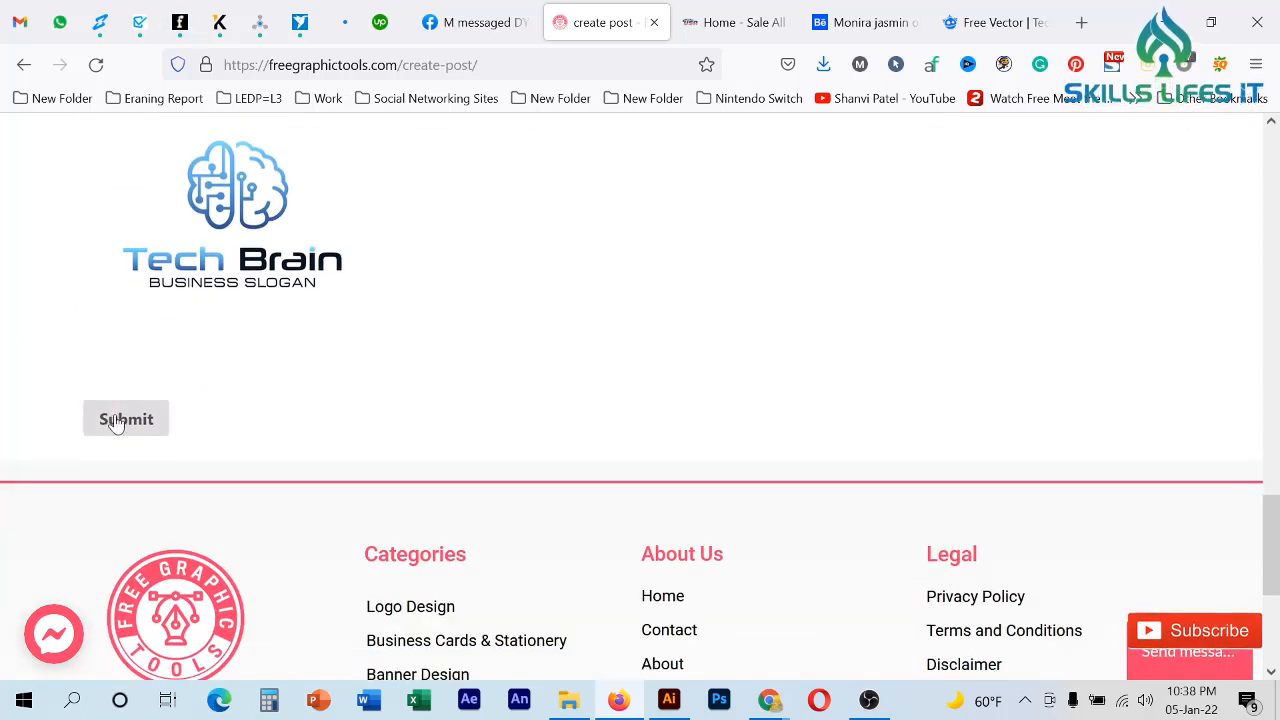
{"action": "left_click", "coordinate": [118, 420]}
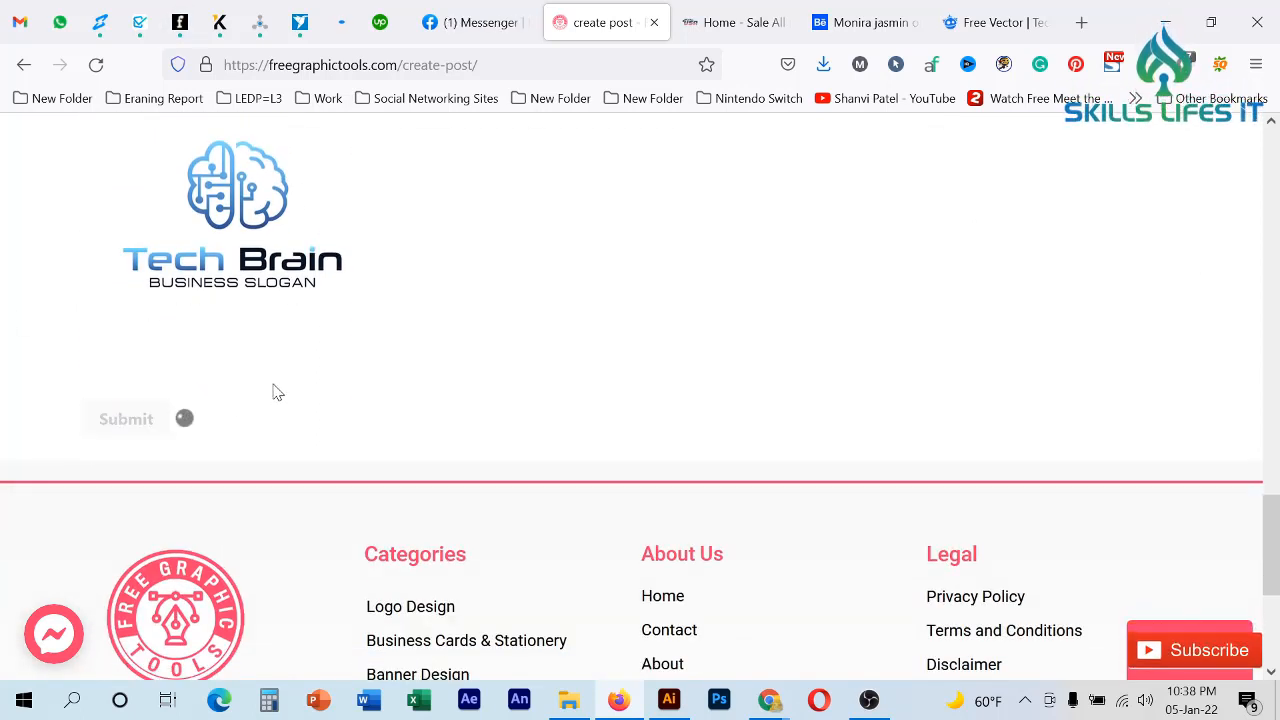